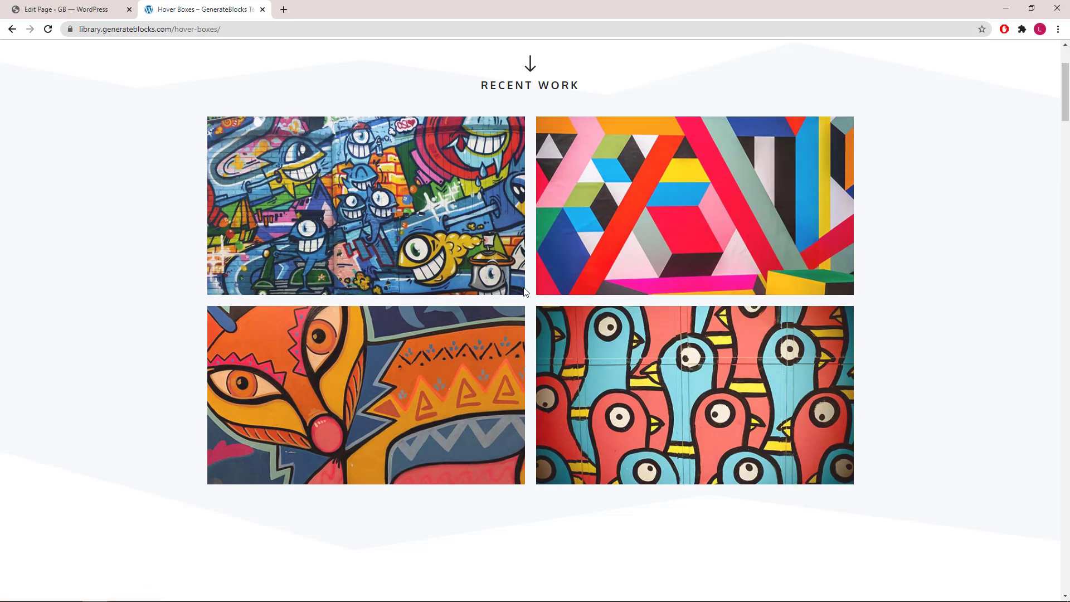
Insert a GenerateBlocks Container block (full width, 1200 px inner container) on the Hover Box page.
click(88, 17)
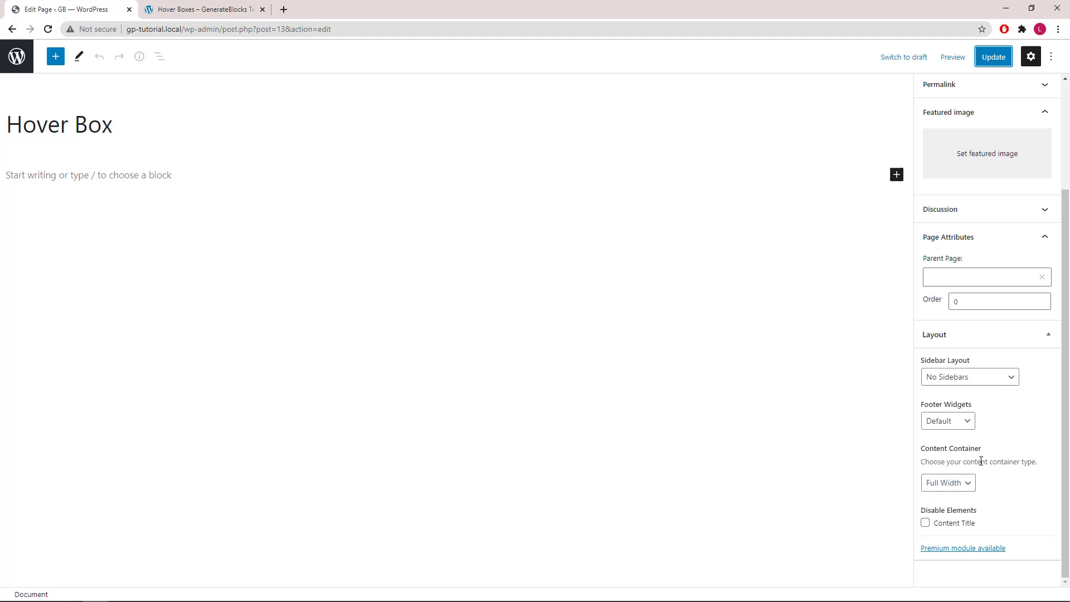
drag(1062, 416, 1062, 295)
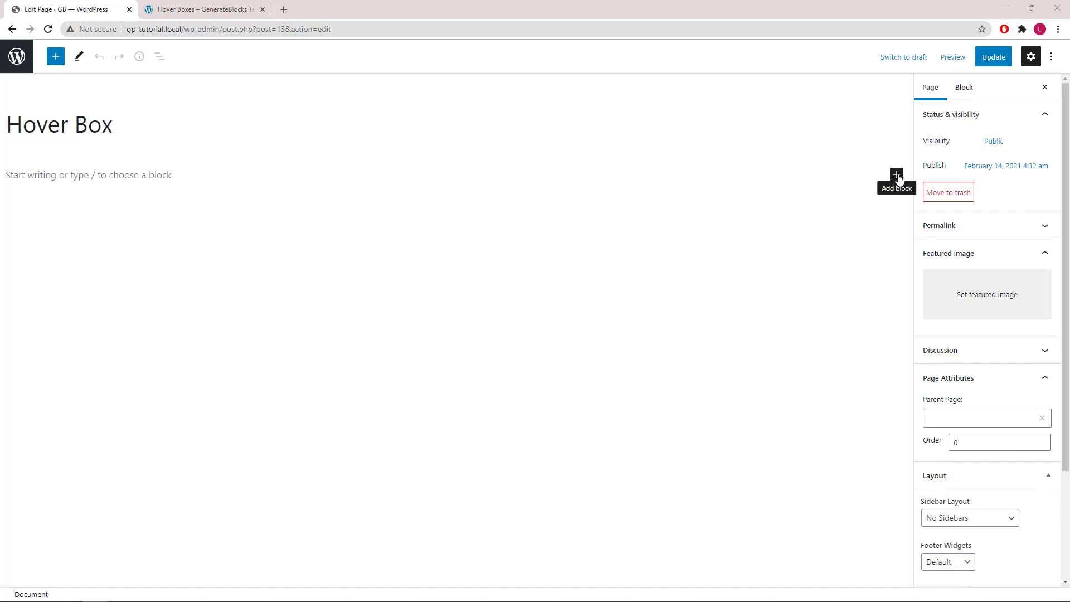
click(897, 176)
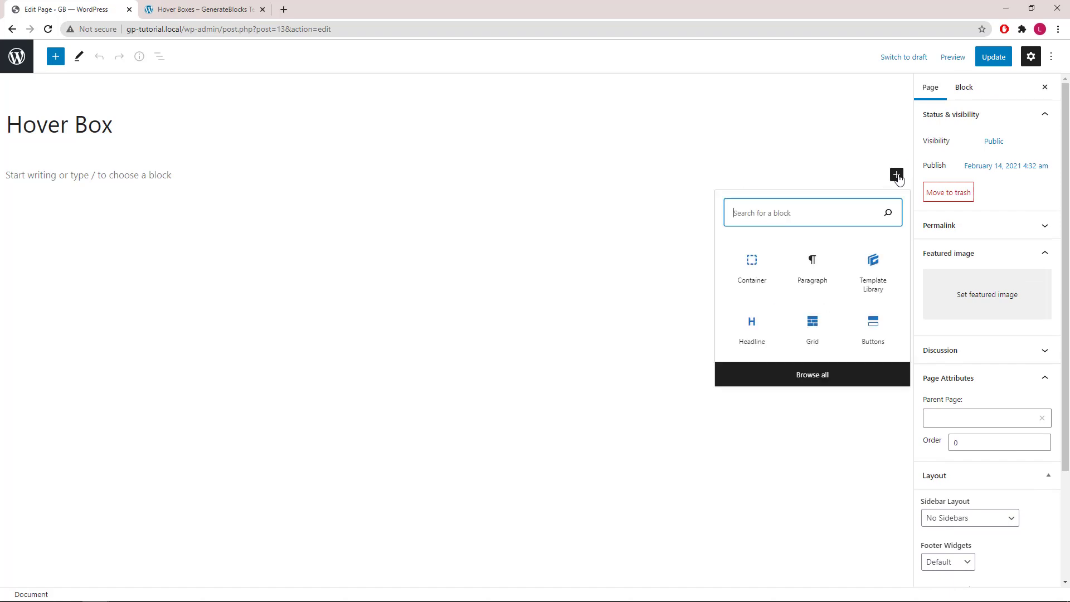
click(752, 262)
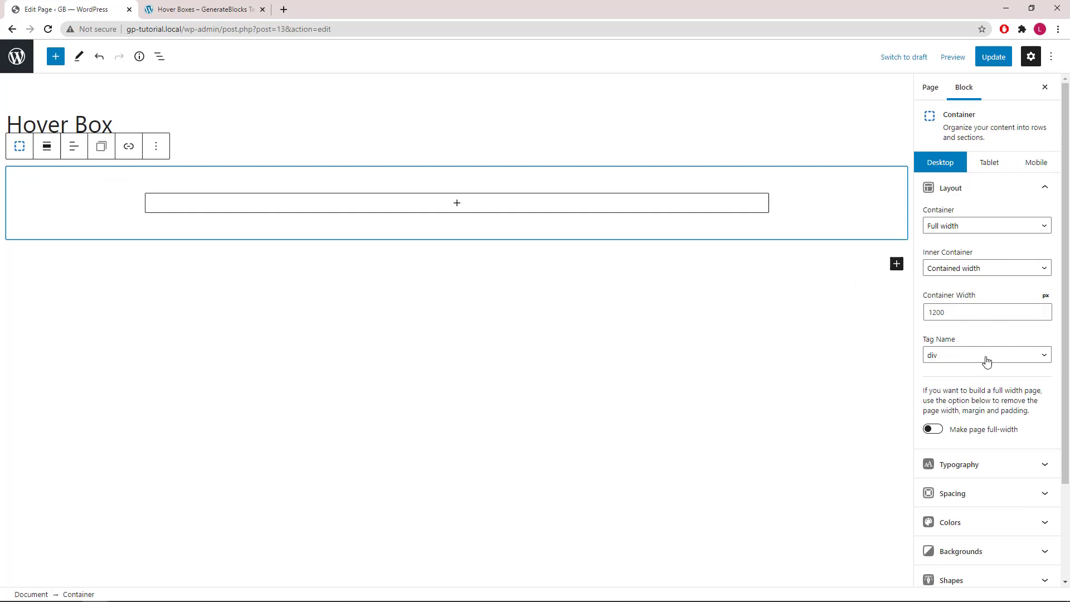
Set the container padding to 20 right, 120 bottom and 20 left, keeping 40 top.
click(1043, 496)
scroll(1041, 496, down, 5)
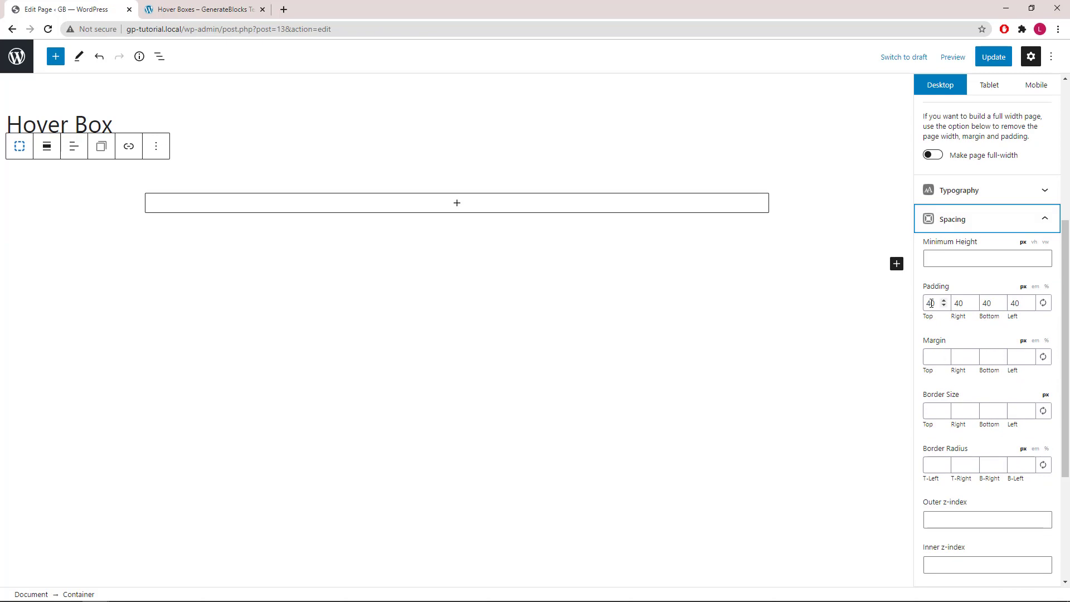
double_click(958, 304)
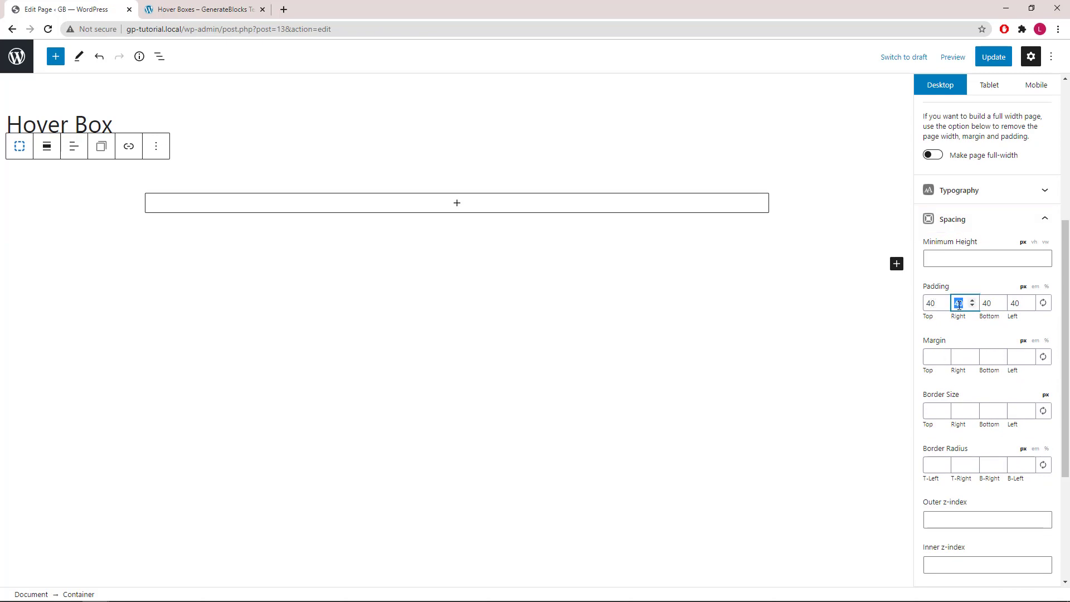
text(20)
double_click(987, 304)
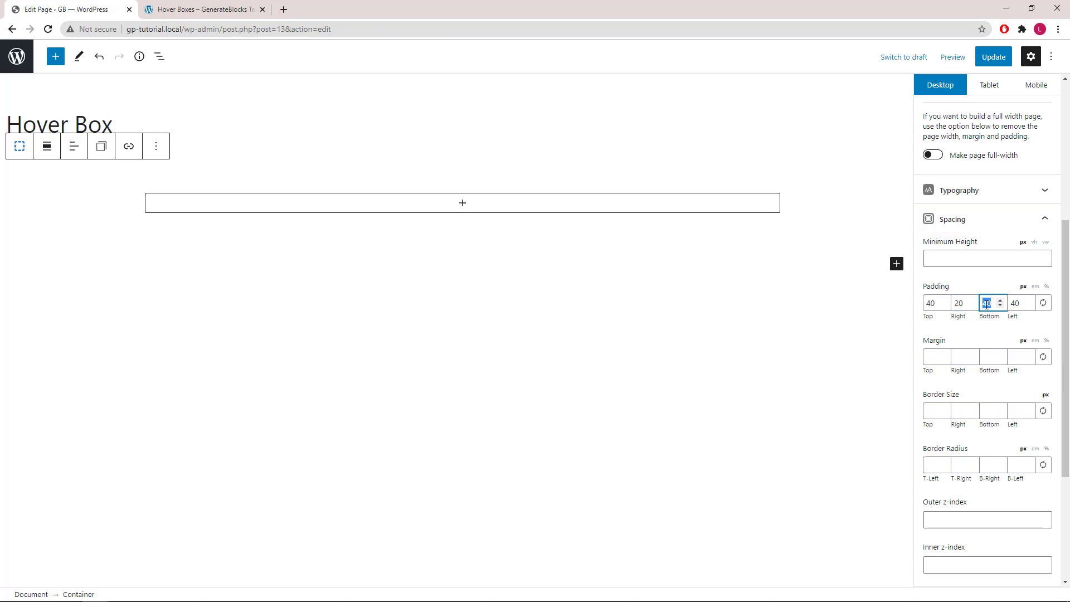
text(120)
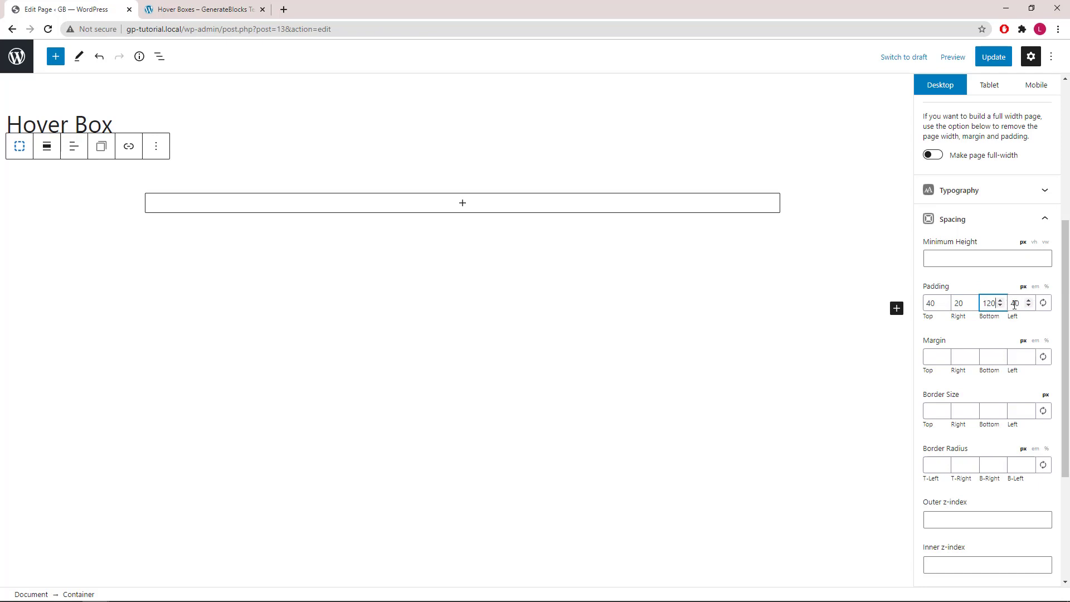
double_click(1010, 304)
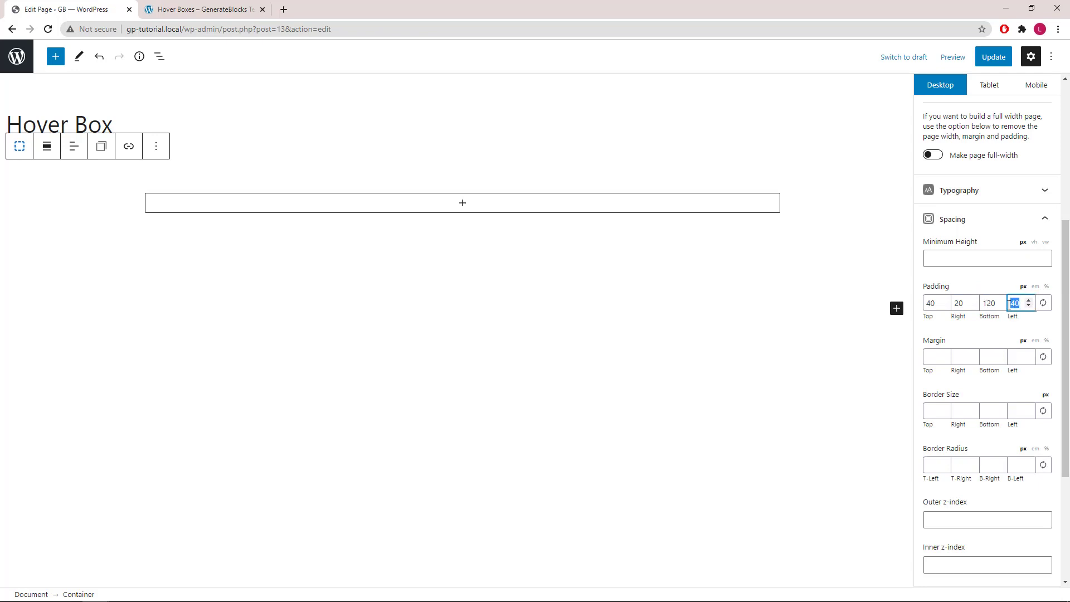
text(20)
click(1046, 223)
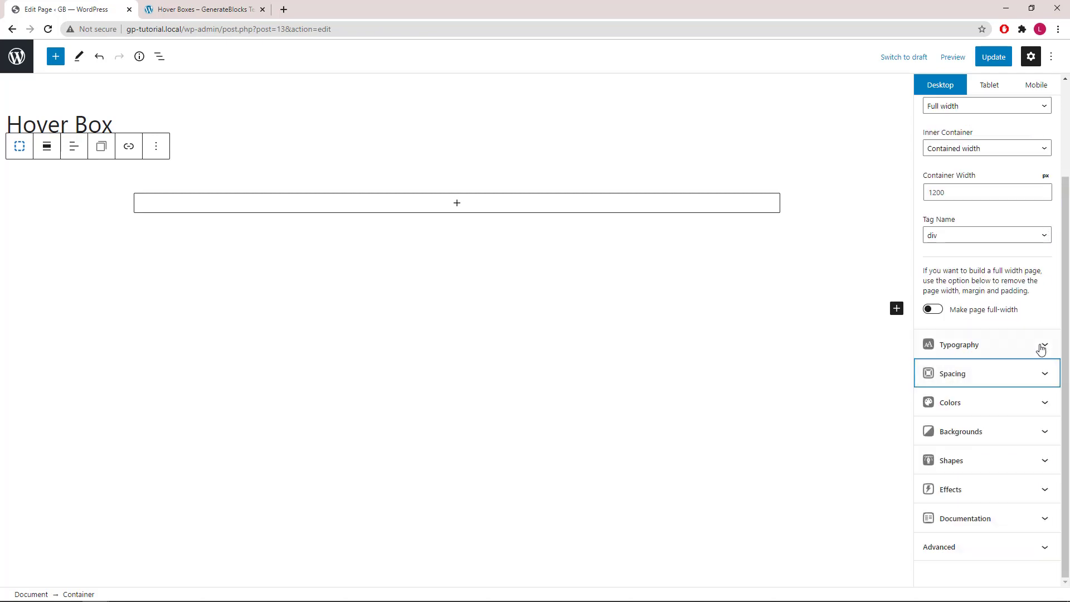
Set the container background to the Cyan bluish gray swatch (#abb8c3) at 0.1 opacity.
click(1046, 406)
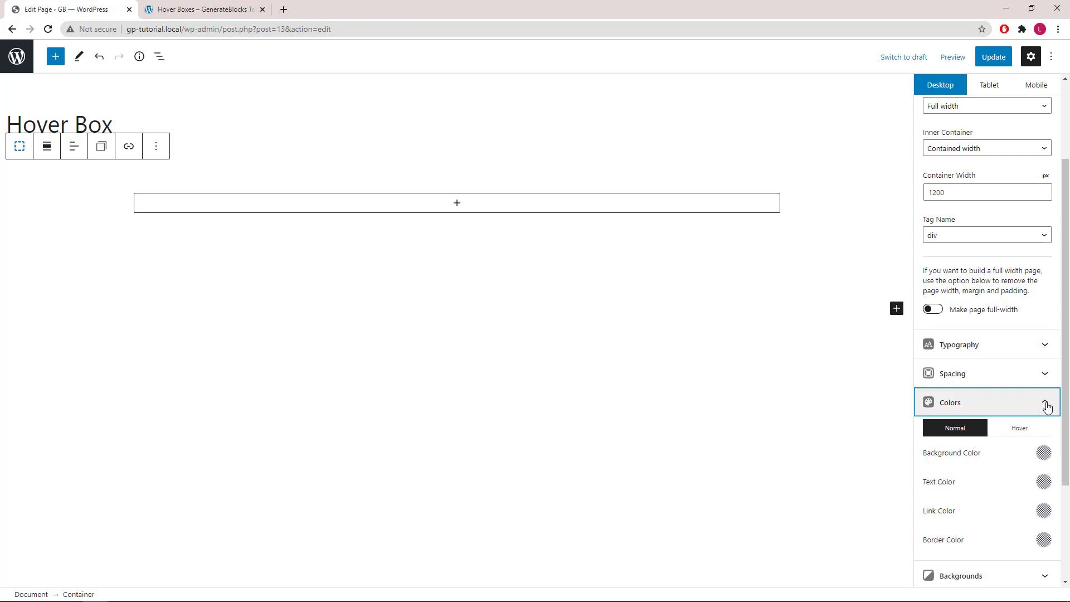
click(1042, 453)
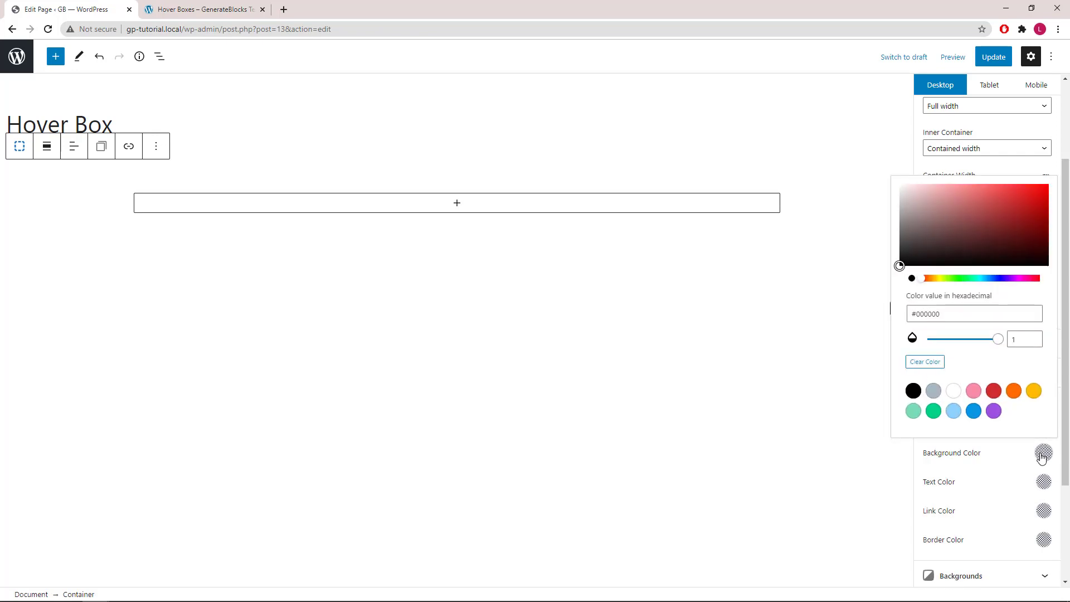
click(932, 392)
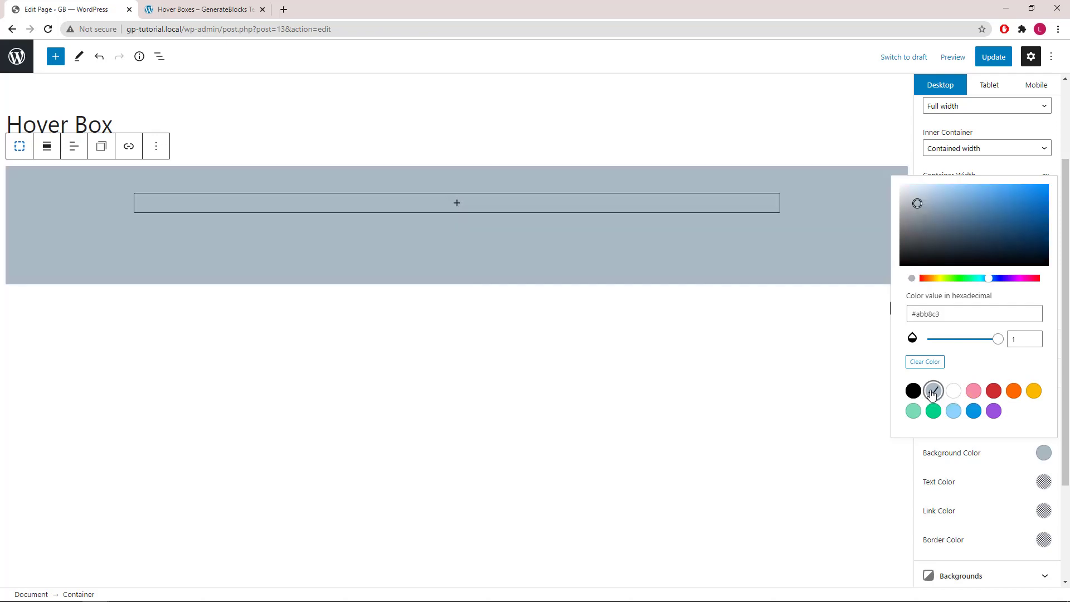
double_click(1016, 338)
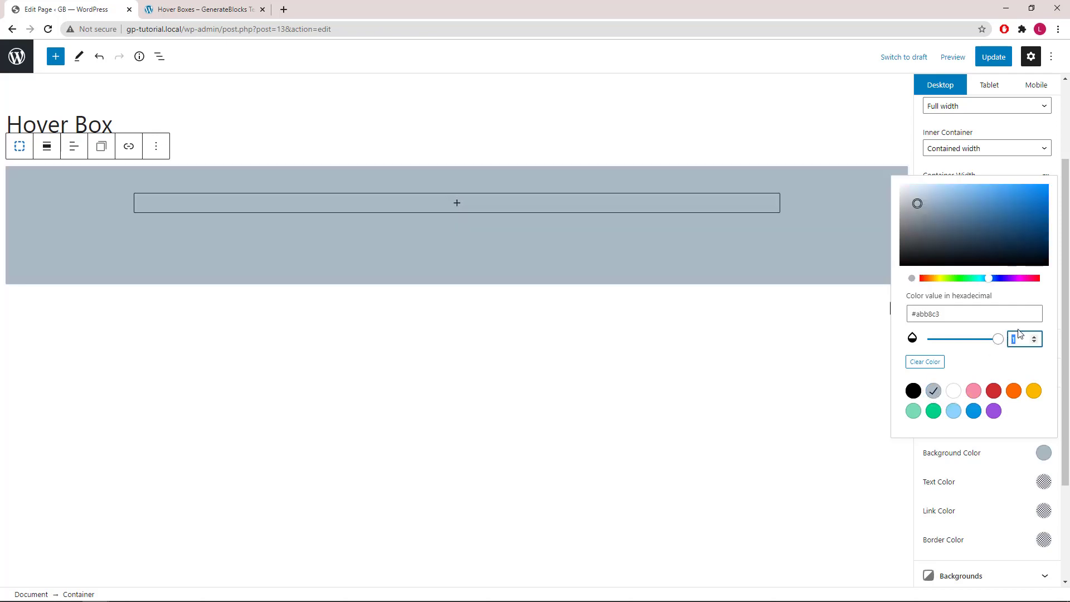
text(0.1)
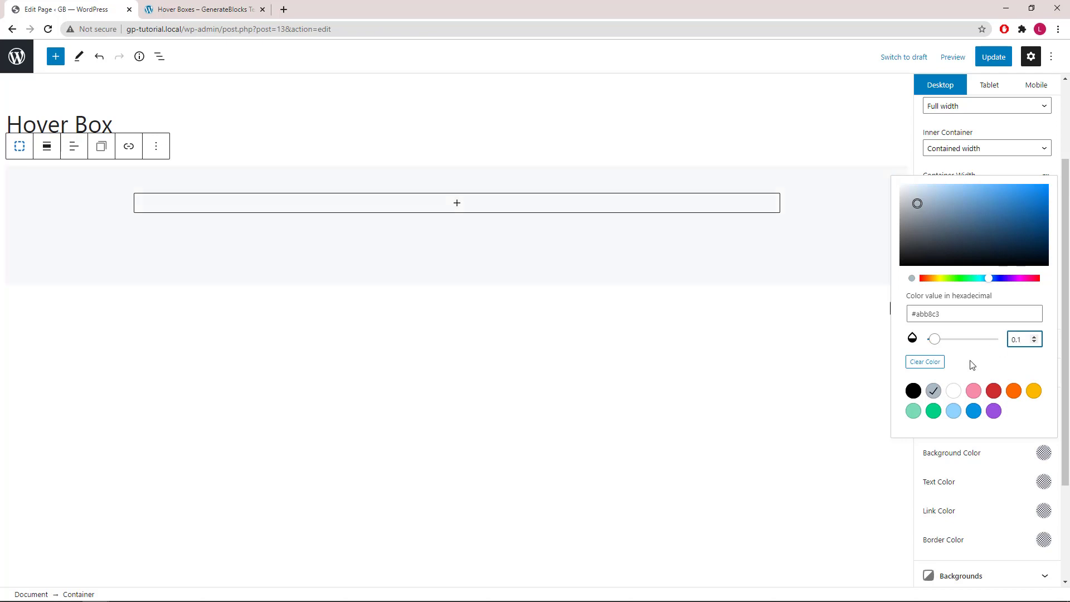
click(1042, 452)
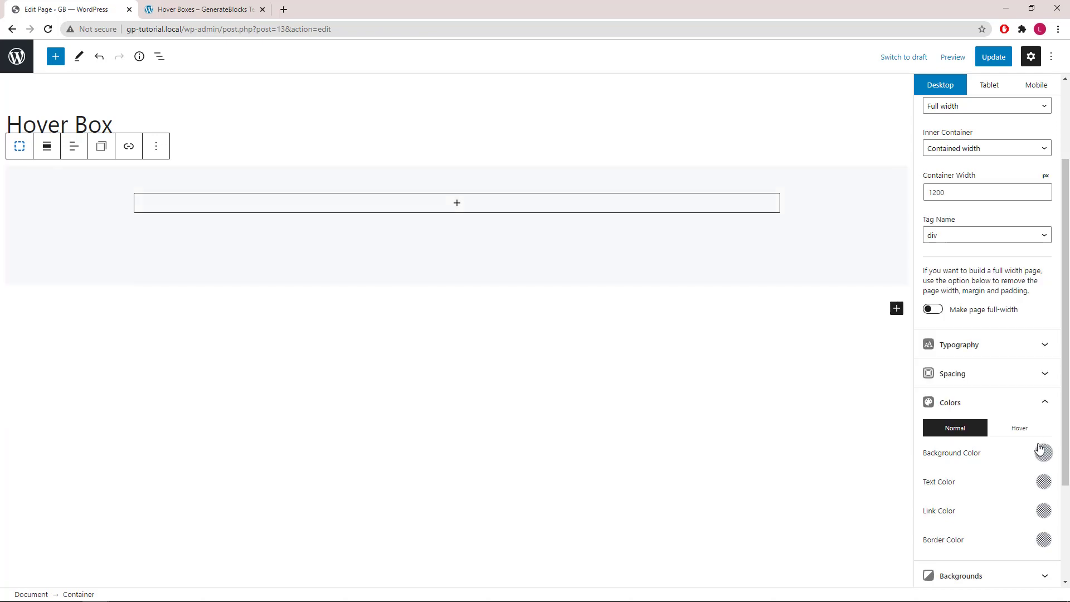
Add a first shape divider to the container and choose a triangle-peaks preset.
click(1043, 405)
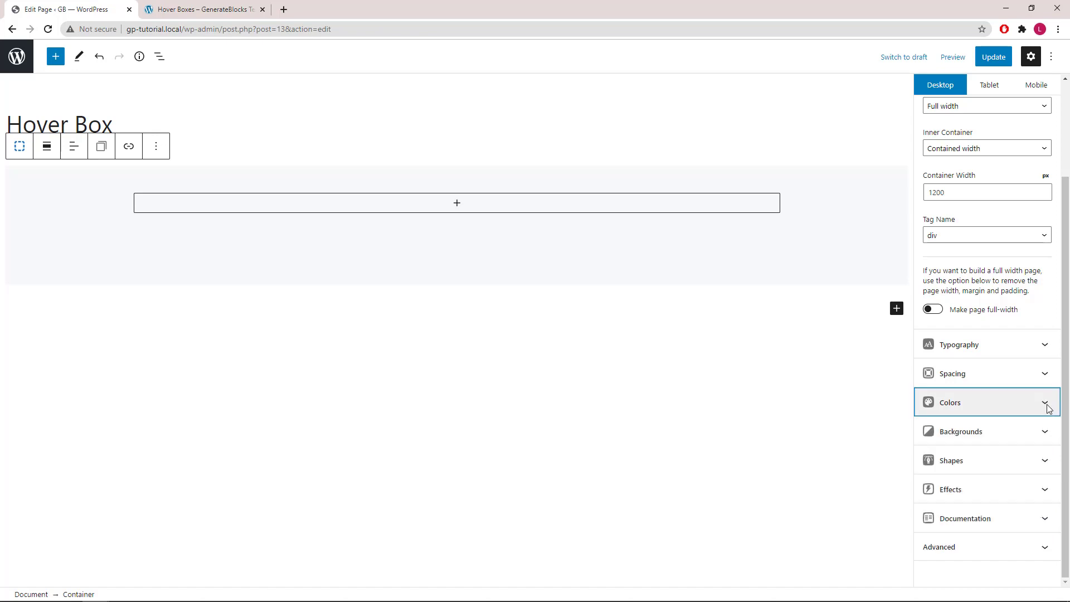
click(1044, 463)
click(959, 492)
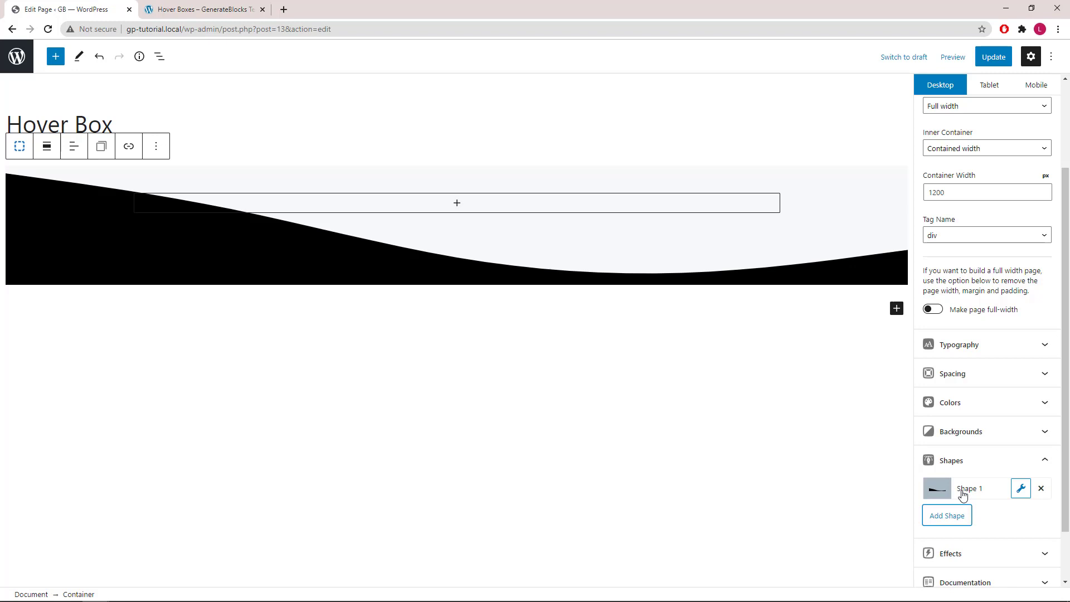
click(1021, 488)
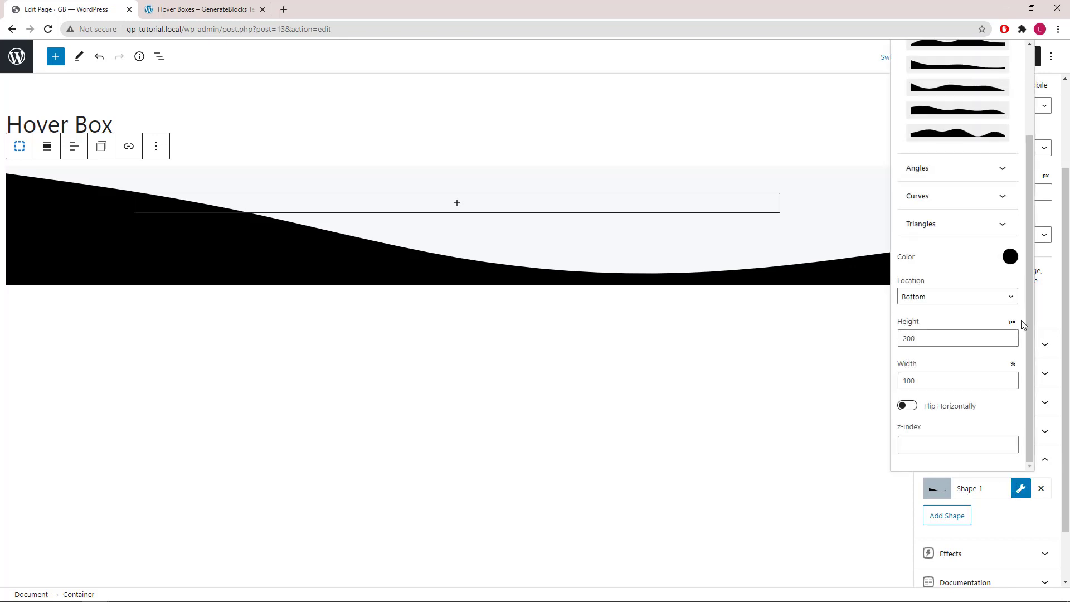
drag(1029, 306, 1031, 219)
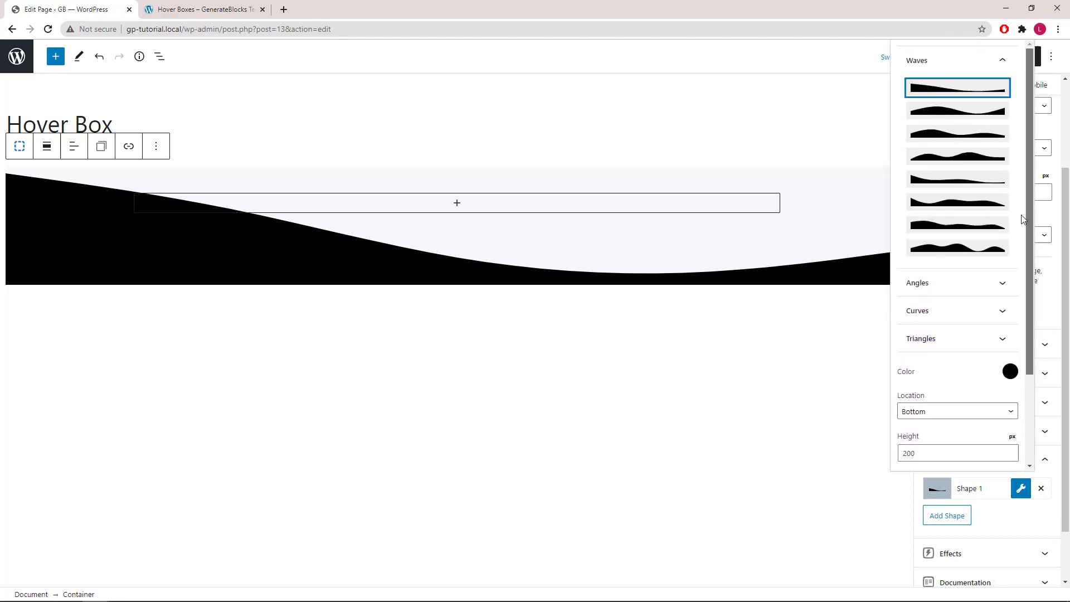
click(992, 334)
scroll(1003, 312, down, 3)
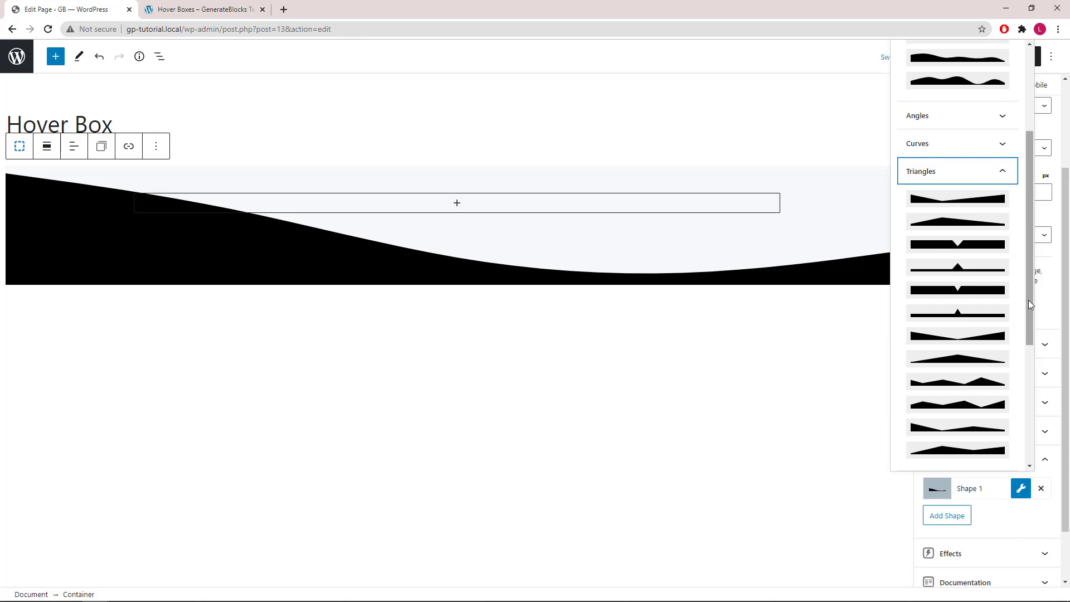
drag(1029, 300, 1029, 333)
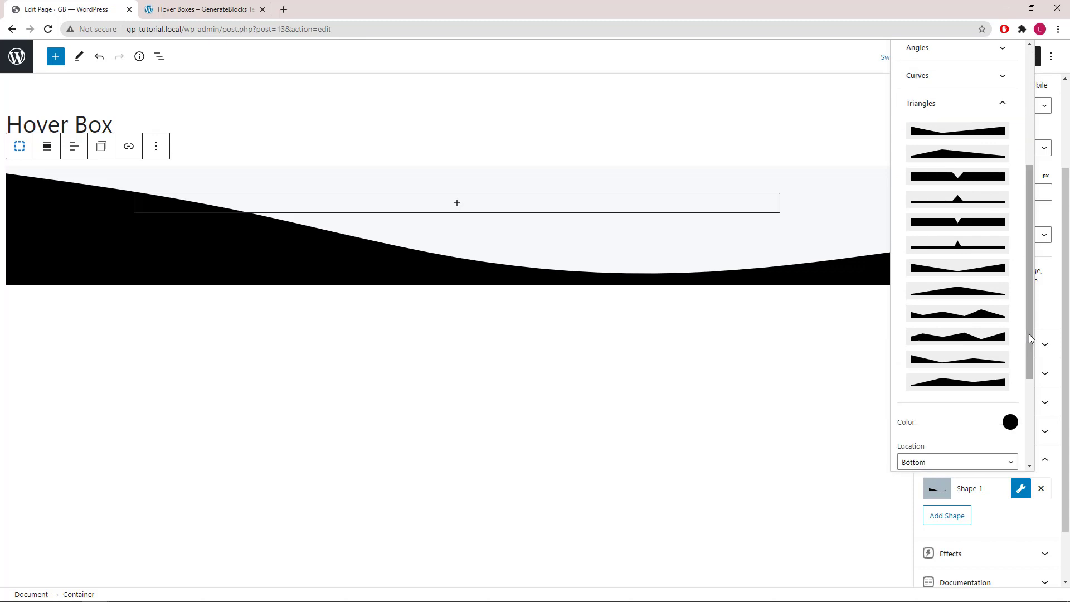
click(988, 342)
Make the divider white, placed at Top, 120 px high, with z-index 0.
scroll(987, 342, down, 3)
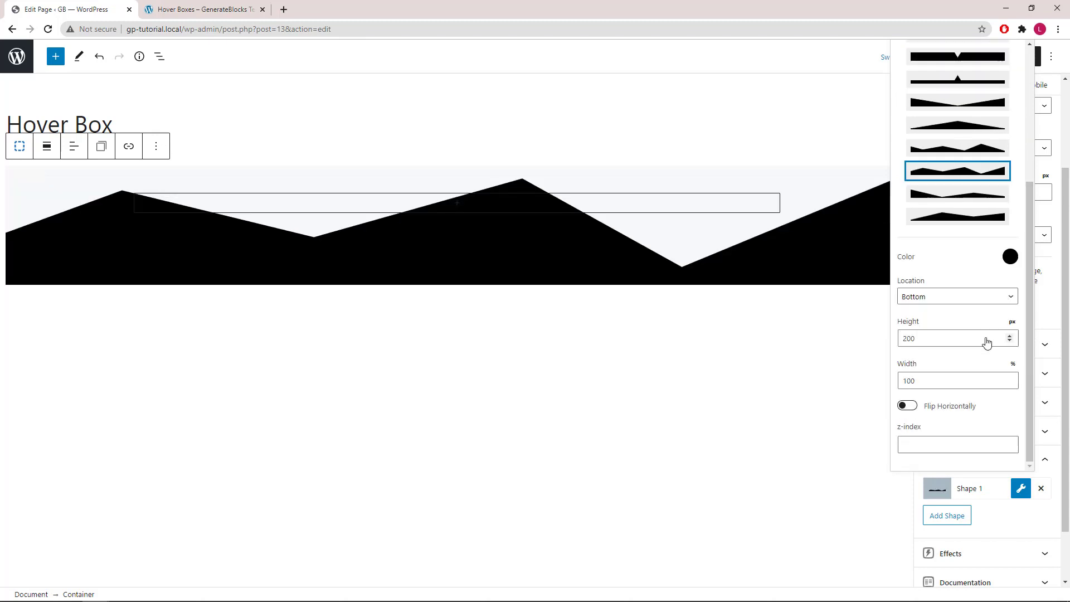
click(1009, 260)
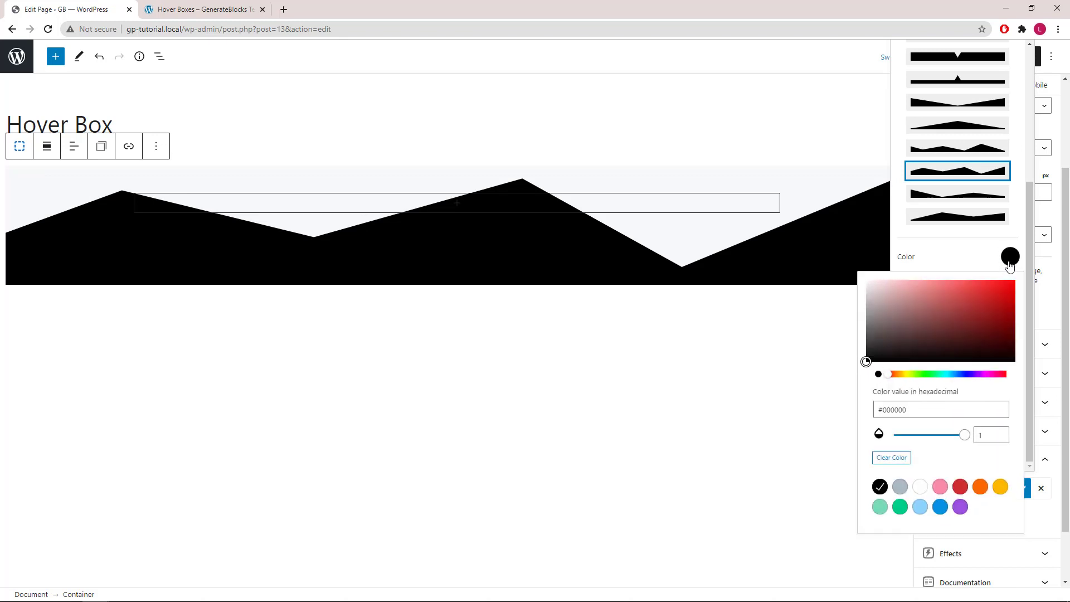
click(919, 488)
click(1007, 265)
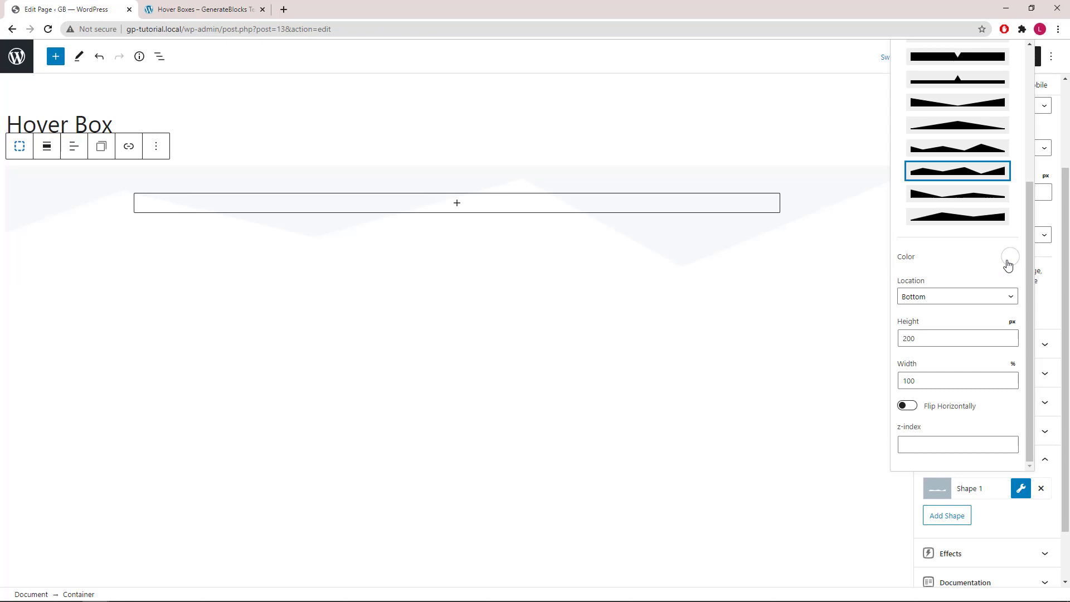
click(925, 304)
click(927, 309)
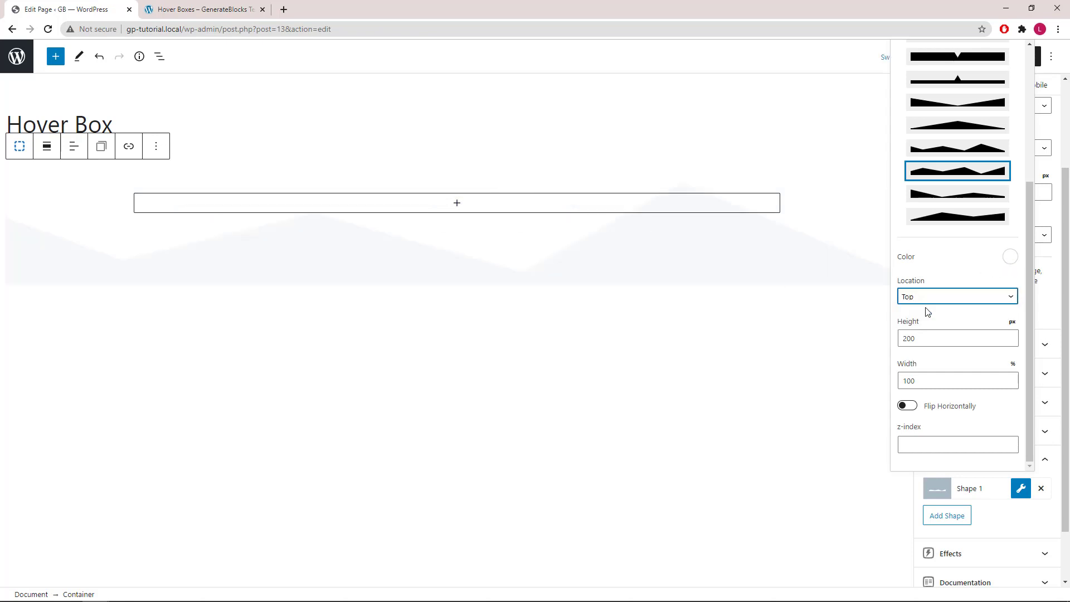
click(928, 337)
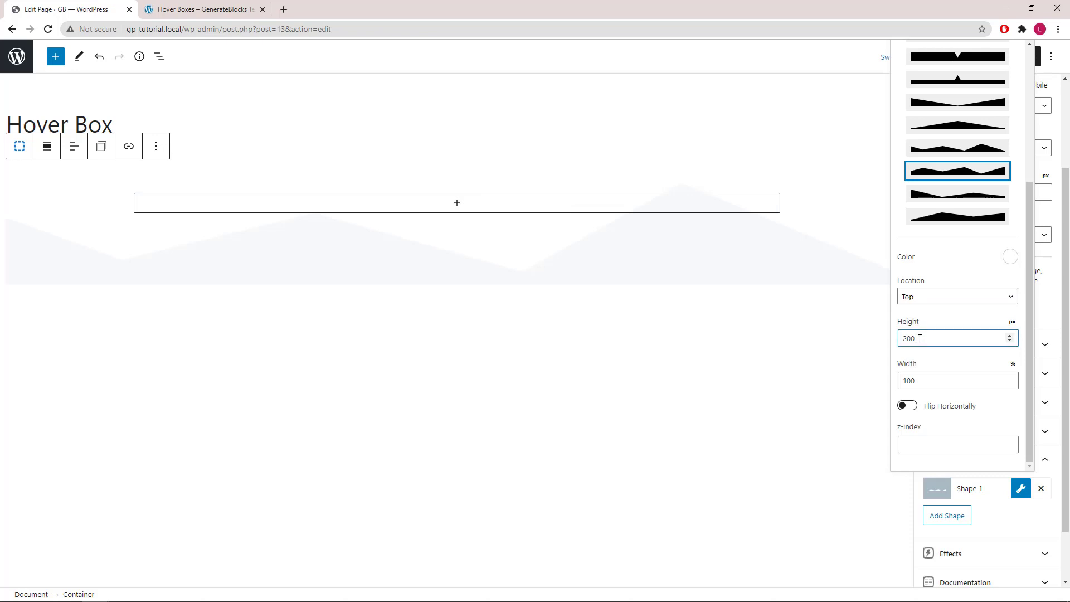
double_click(927, 337)
text(1)
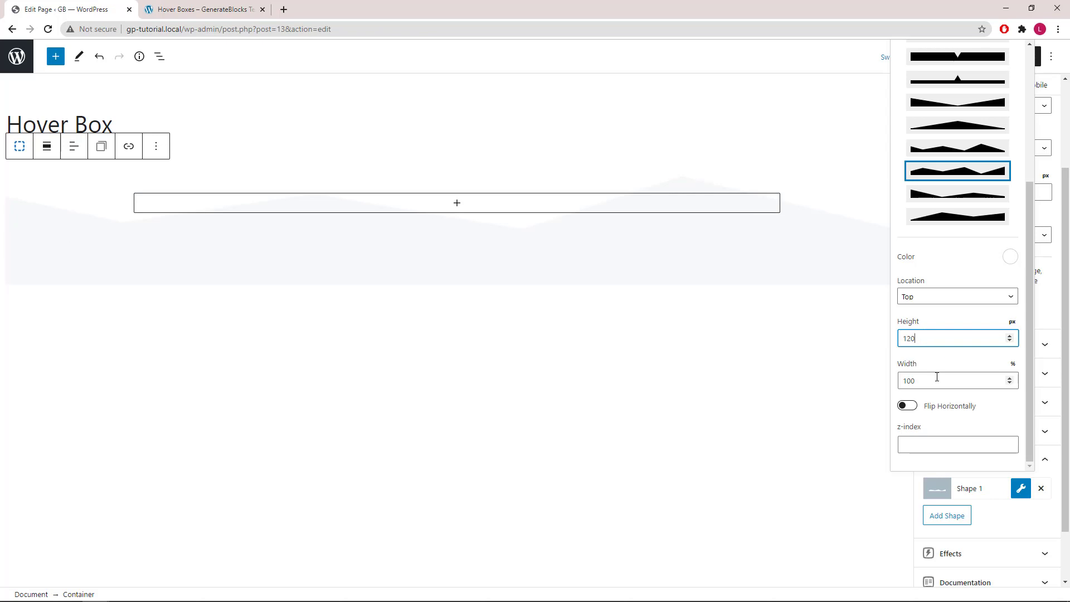
click(917, 441)
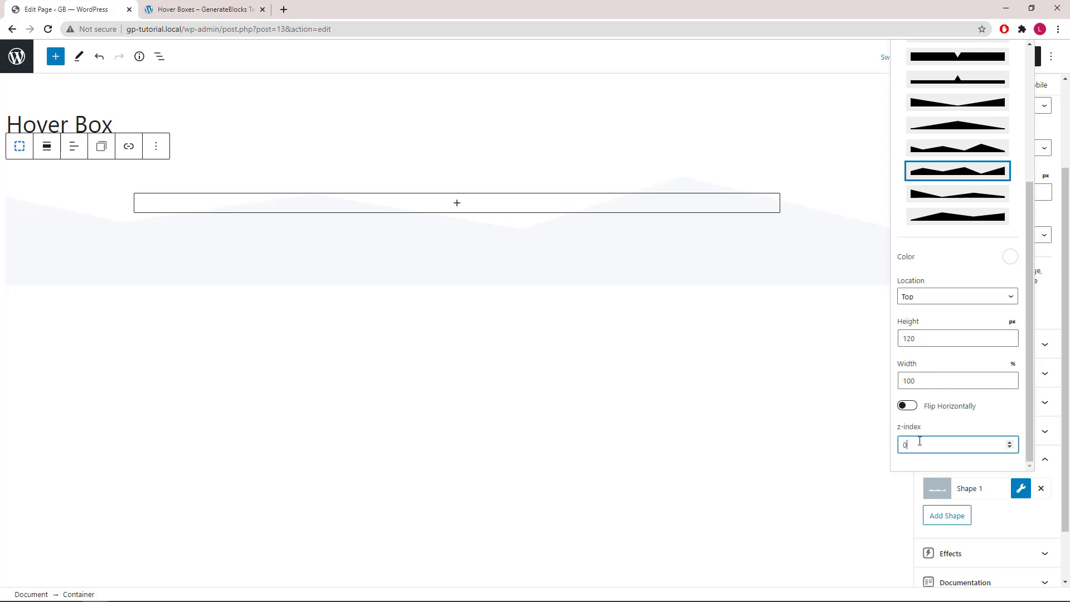
click(1021, 488)
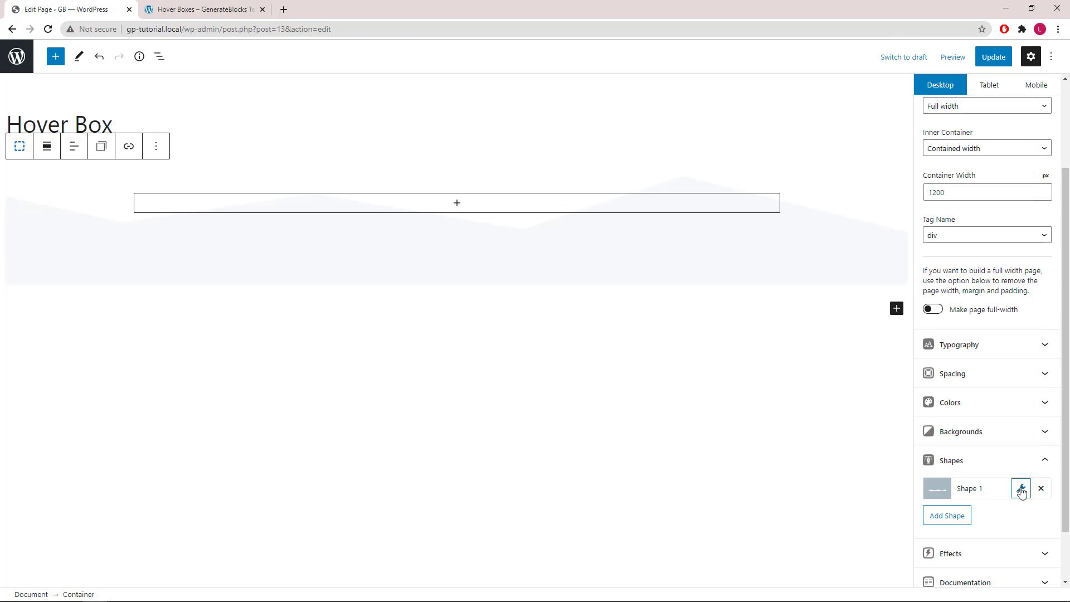
Add Shape 2 as a white triangle-preset divider along the container's bottom, 200 px high.
click(956, 520)
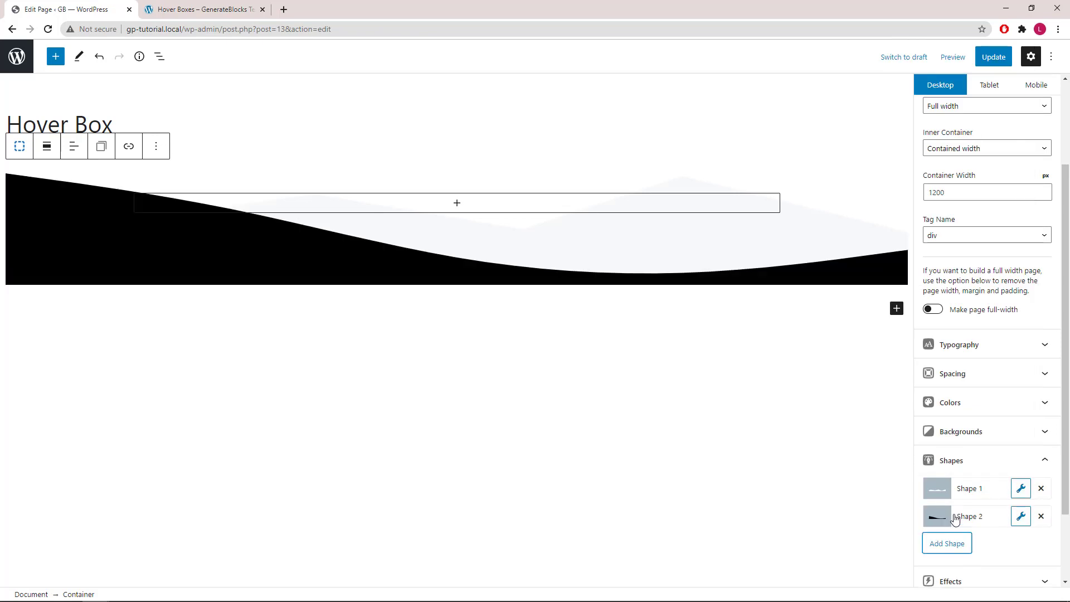
click(1021, 517)
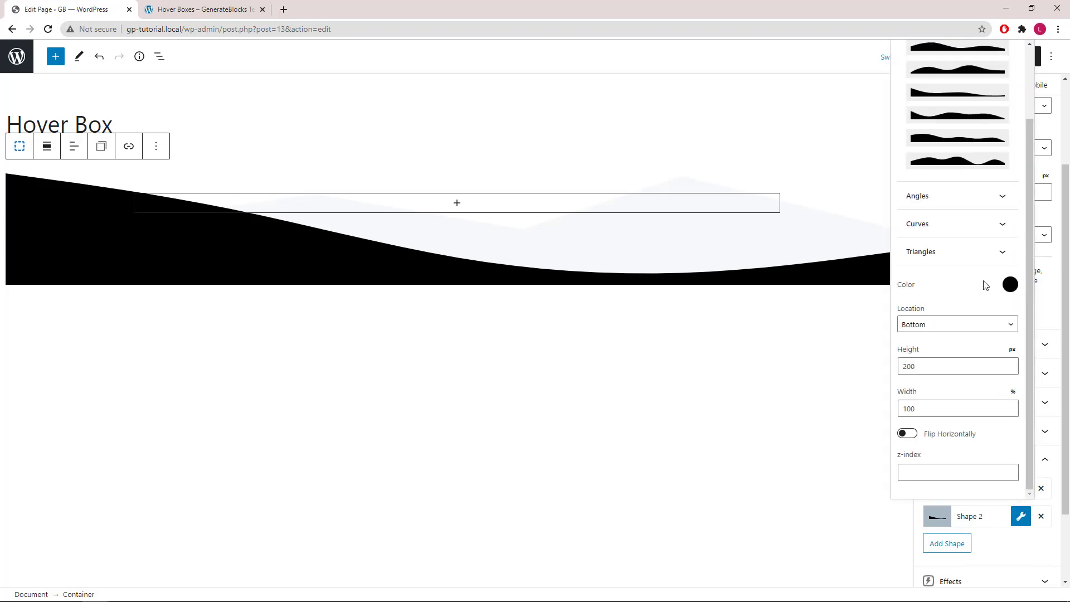
click(993, 263)
drag(1028, 270, 974, 350)
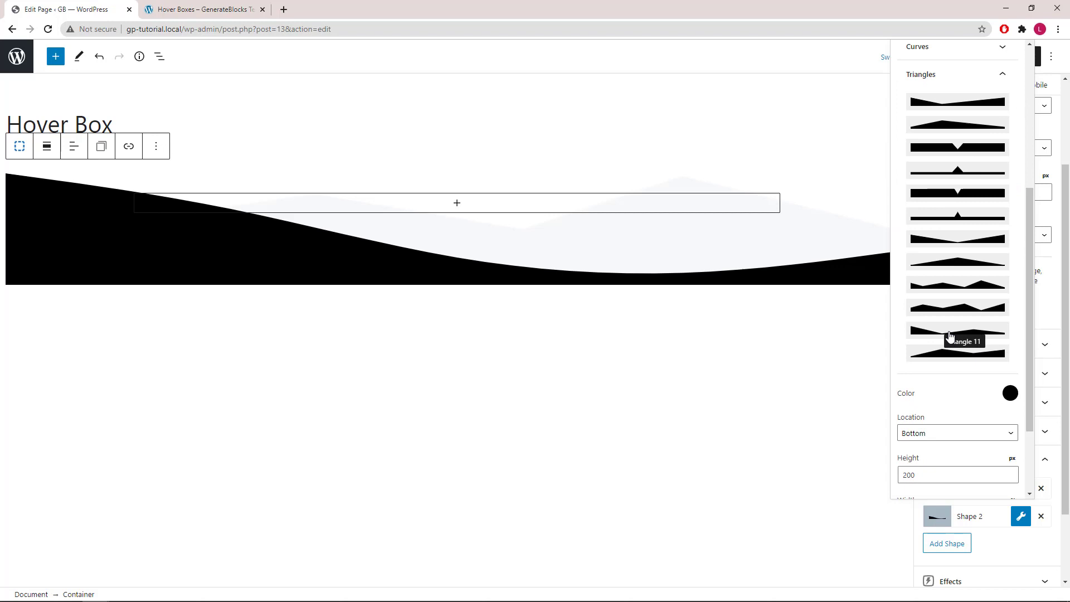
click(953, 338)
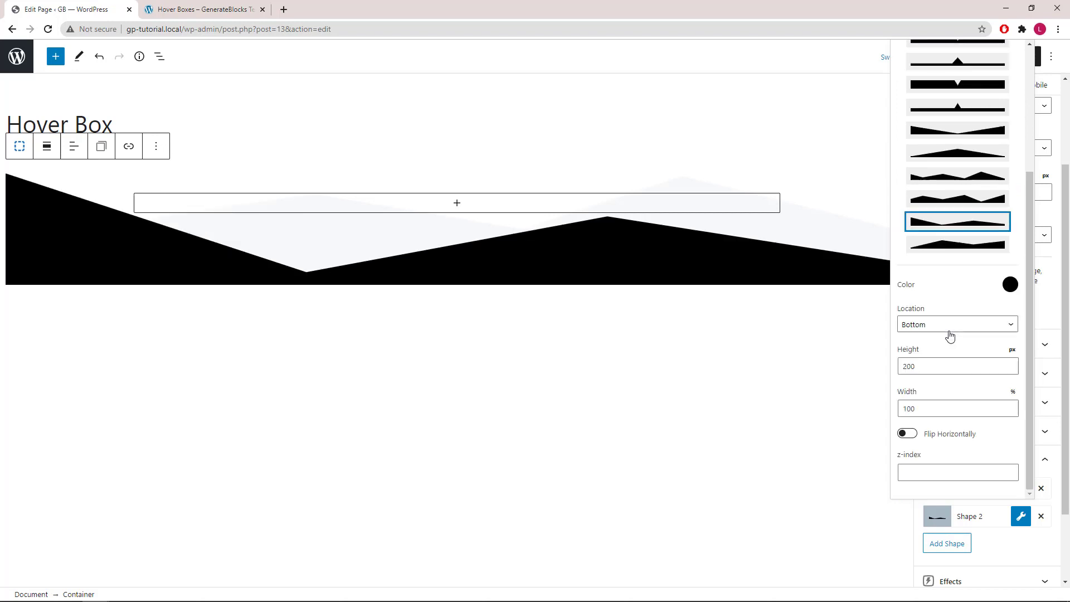
click(1009, 285)
click(919, 516)
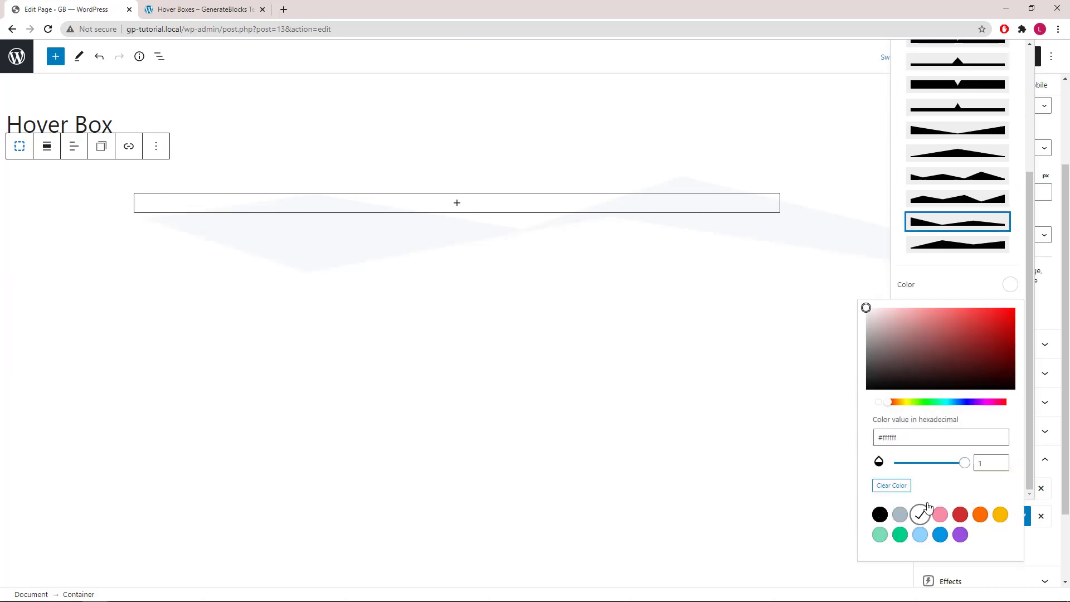
click(1009, 294)
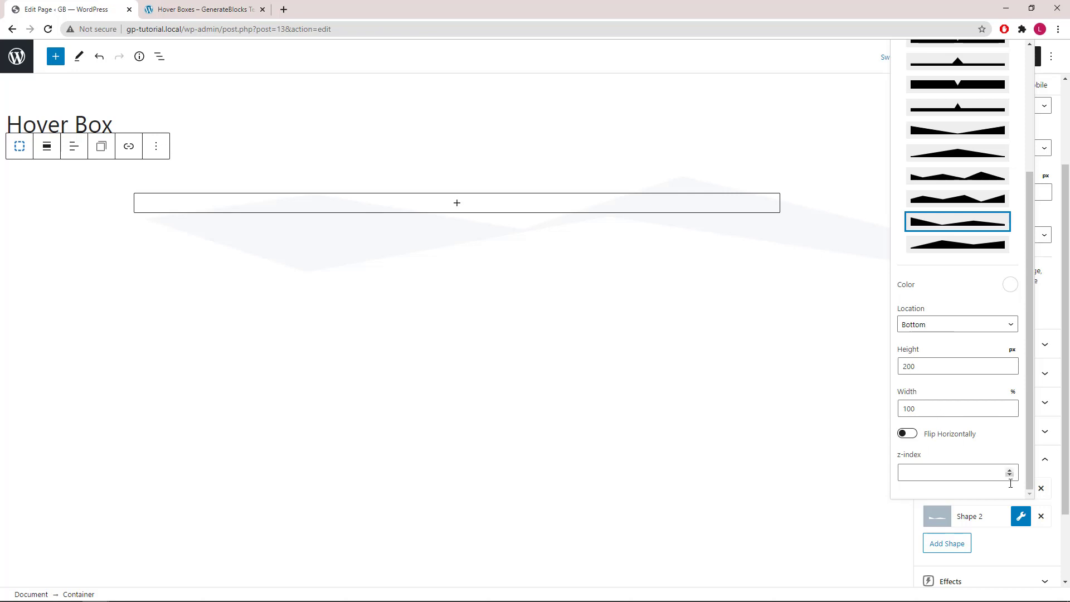
click(1021, 516)
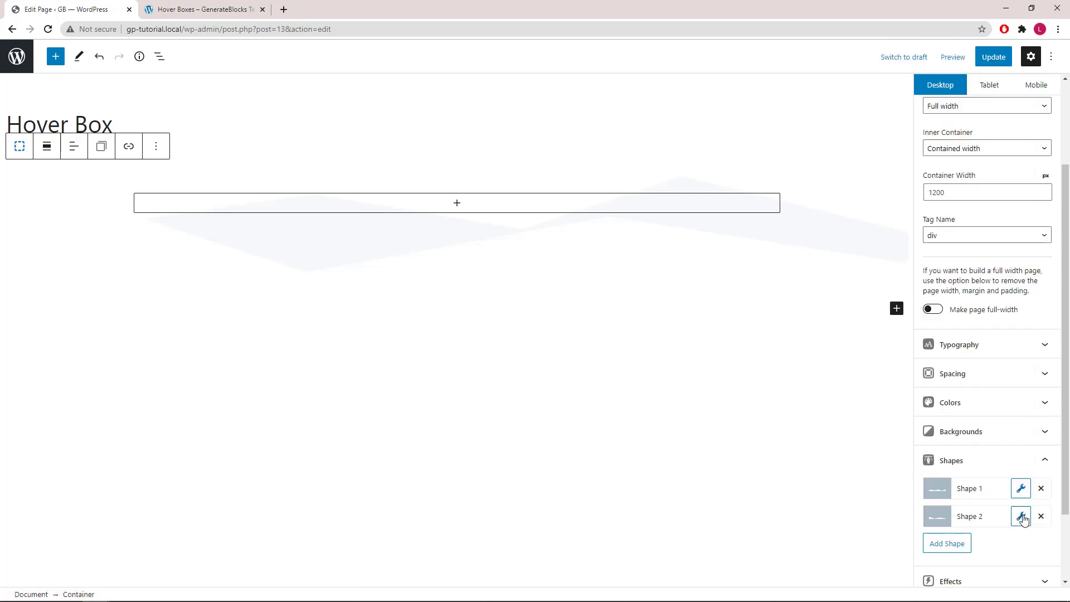
click(1046, 466)
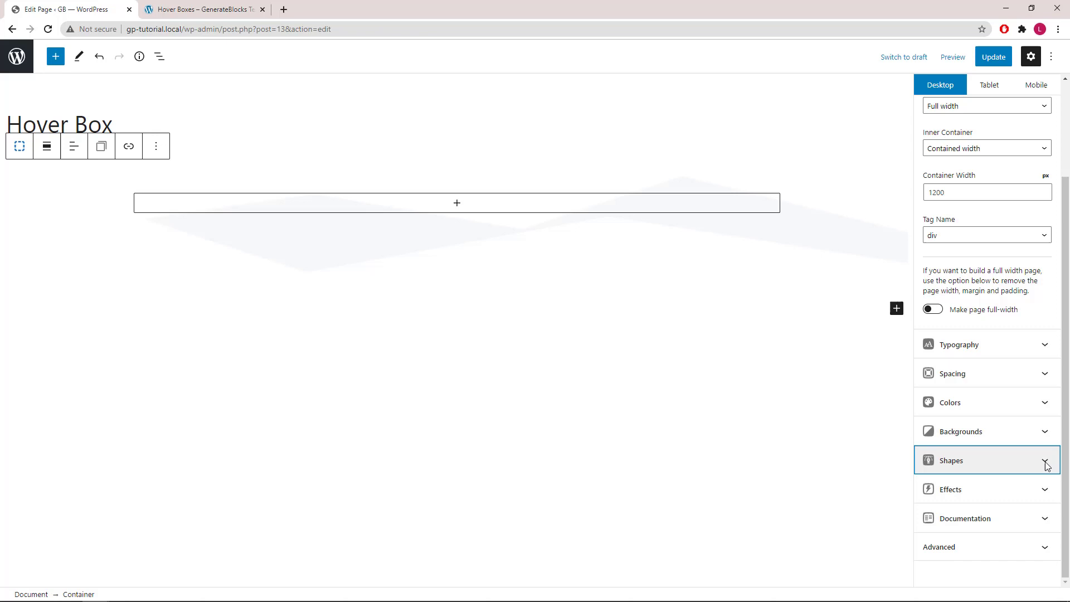
Insert an H2 Headline block inside the container and paste the heading text into it.
click(442, 208)
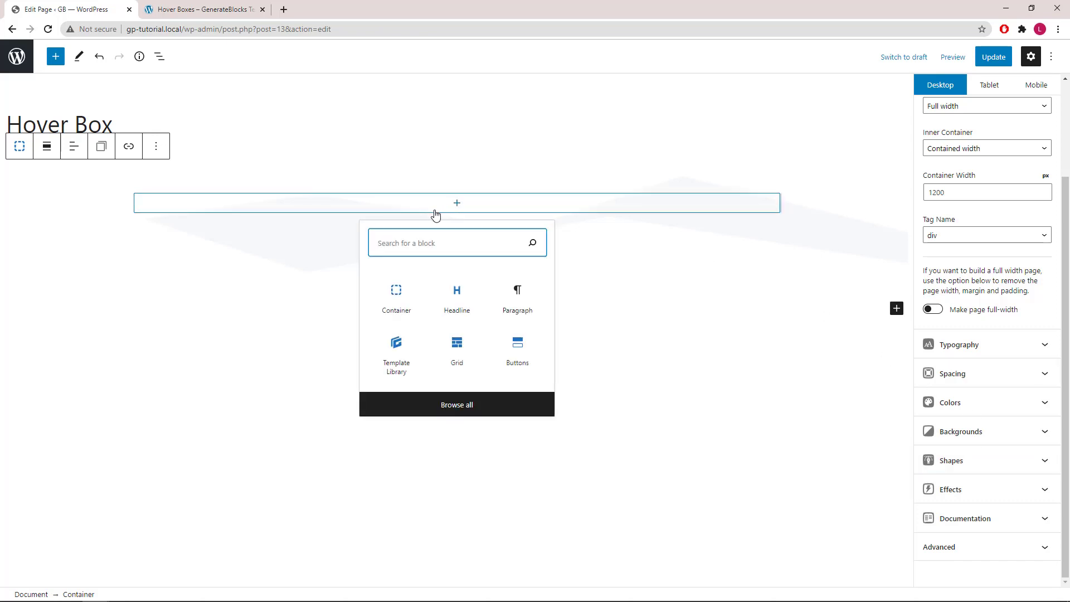
click(460, 308)
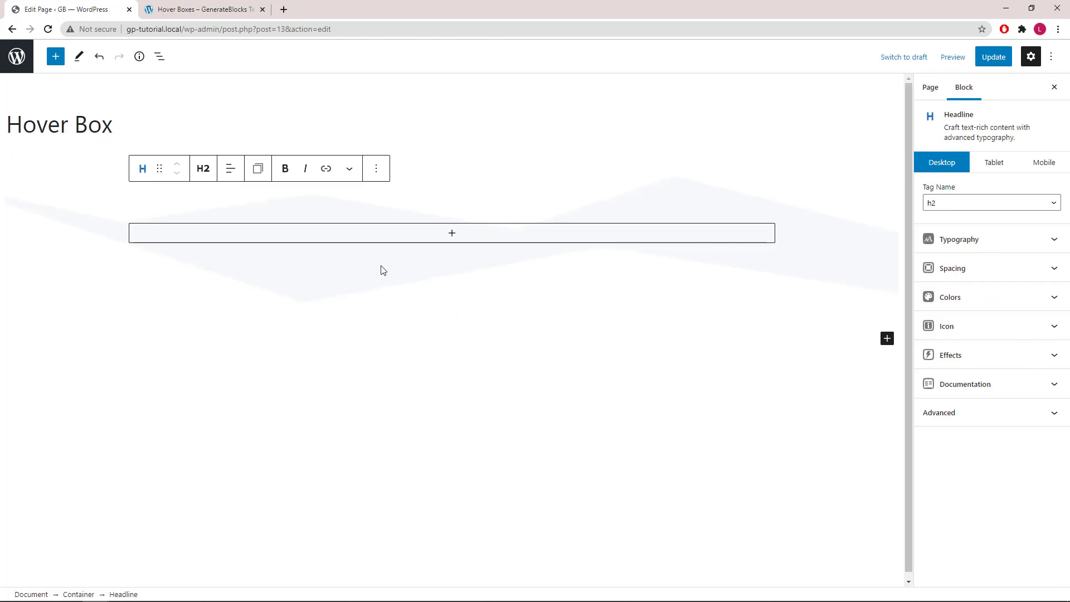
right_click(187, 204)
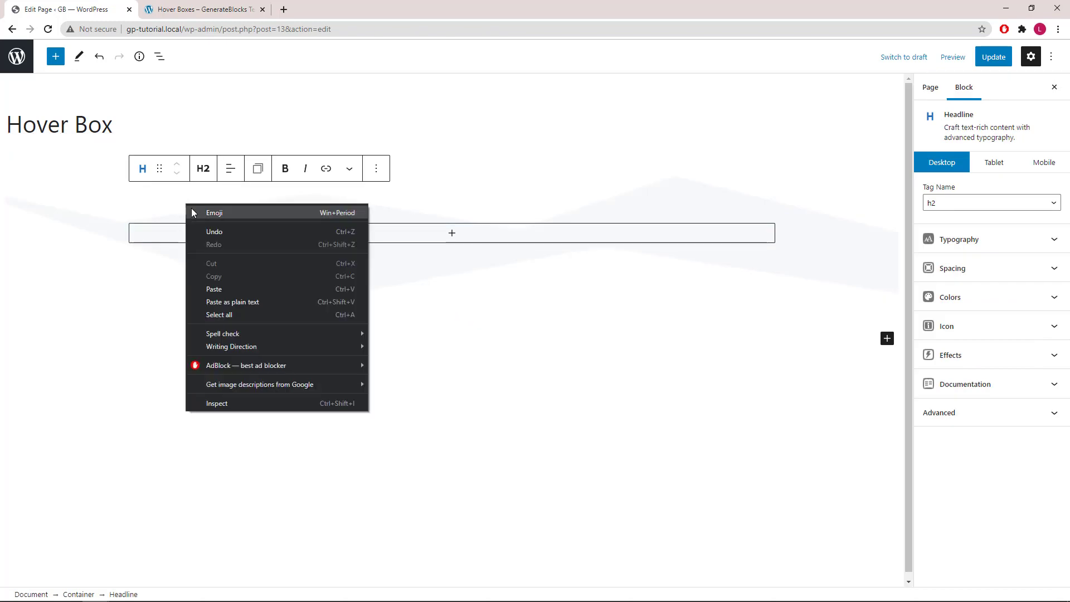
click(230, 287)
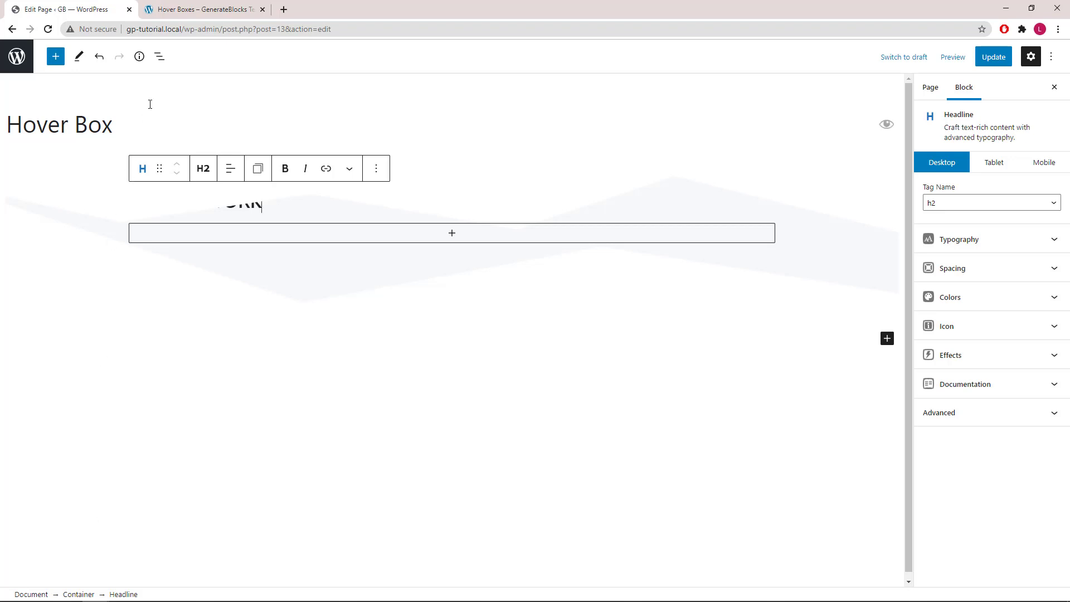
Select the parent Container from List View and set its inner z-index to 2.
click(162, 57)
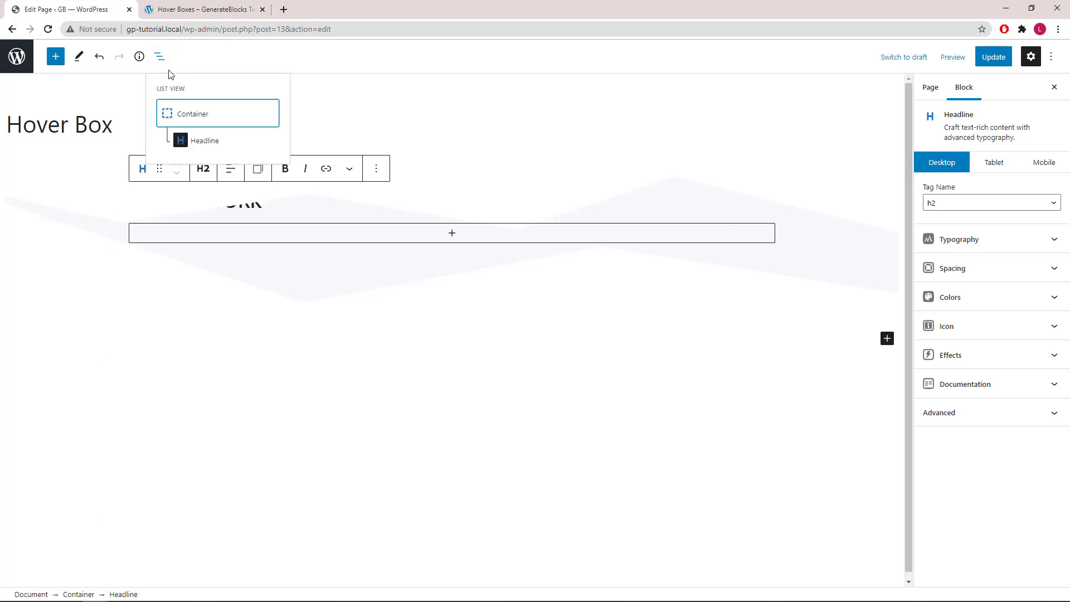
click(194, 120)
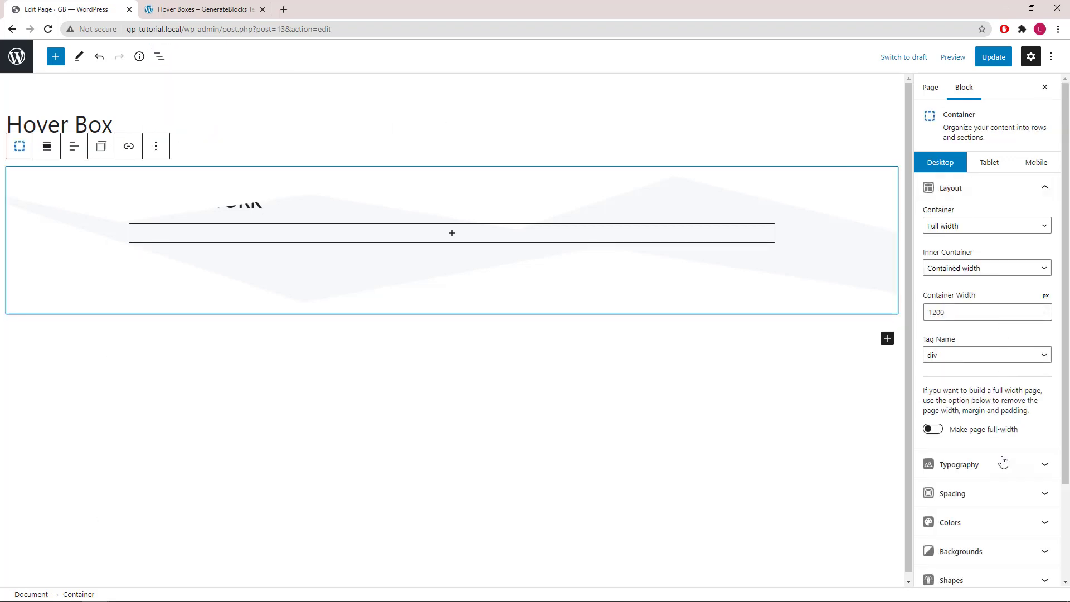
click(1001, 493)
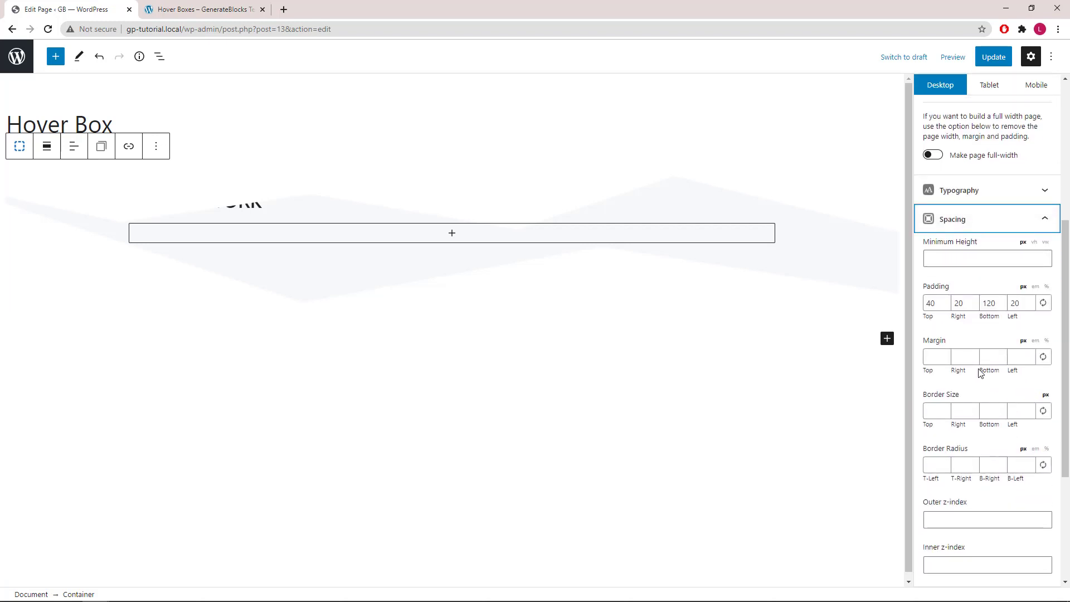
scroll(958, 509, down, 1)
click(956, 510)
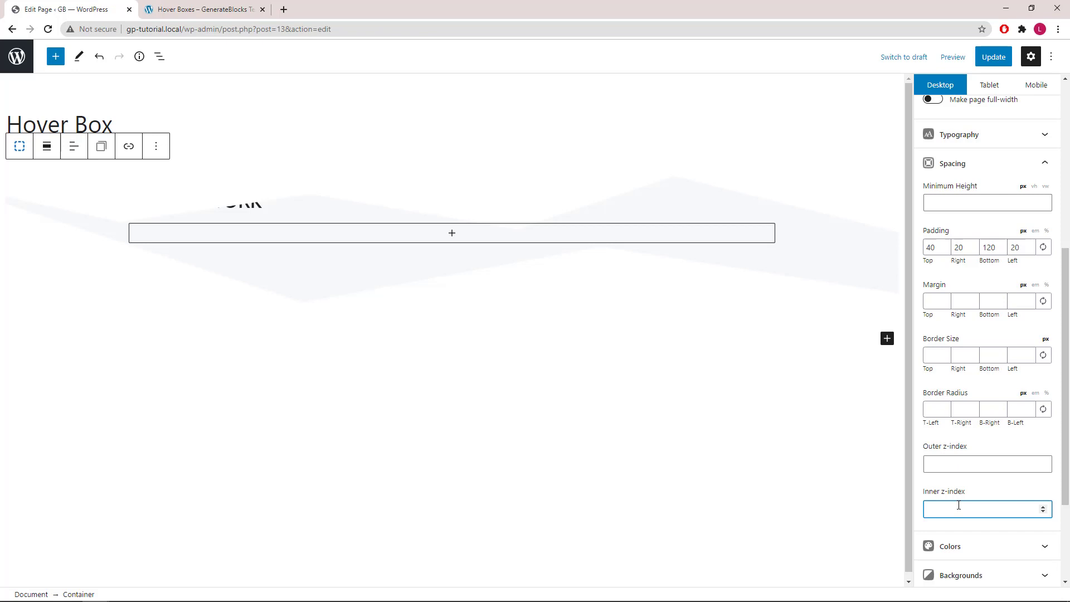
text(2)
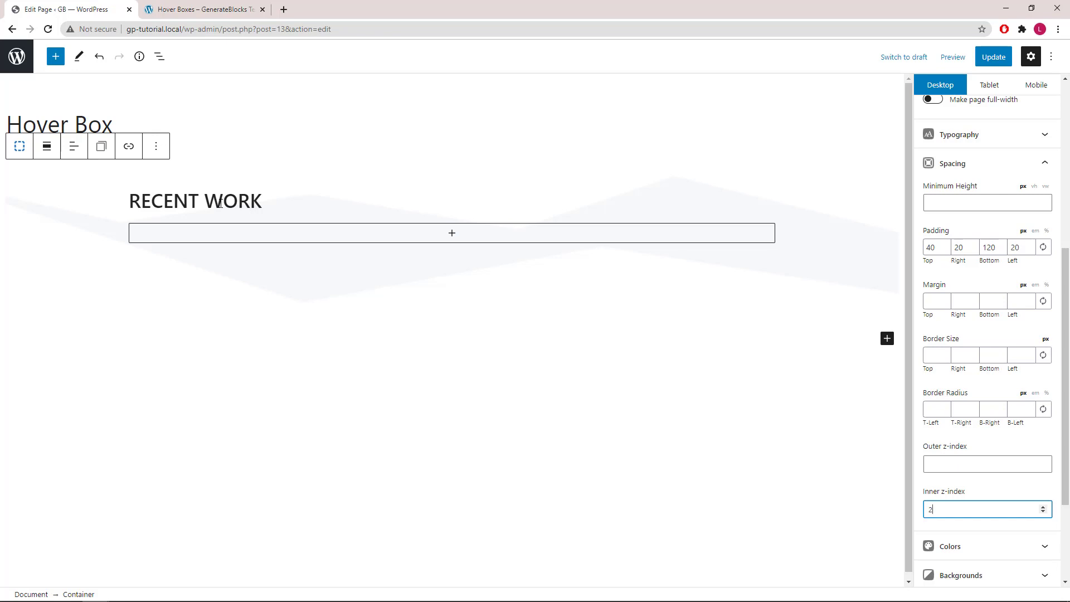
Center-align the RECENT WORK headline and change its tag from H2 to Paragraph.
click(231, 202)
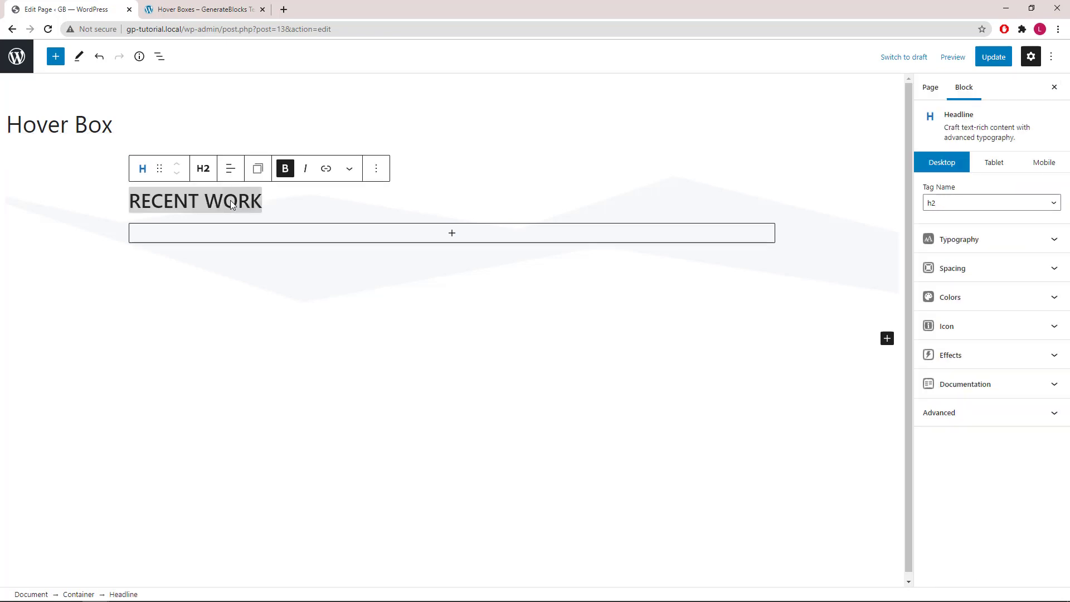
click(235, 178)
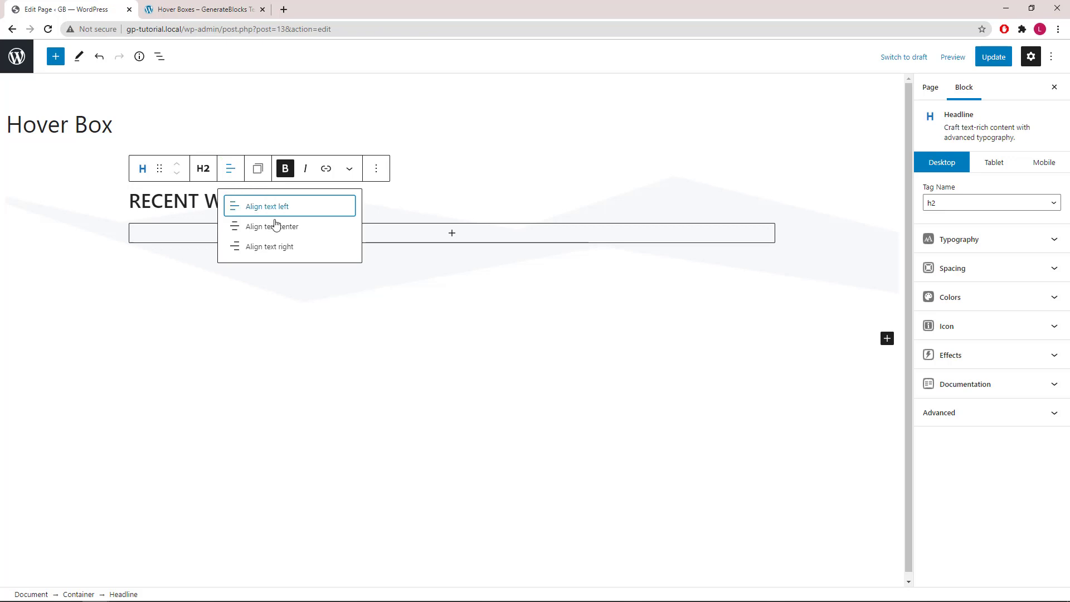
click(276, 227)
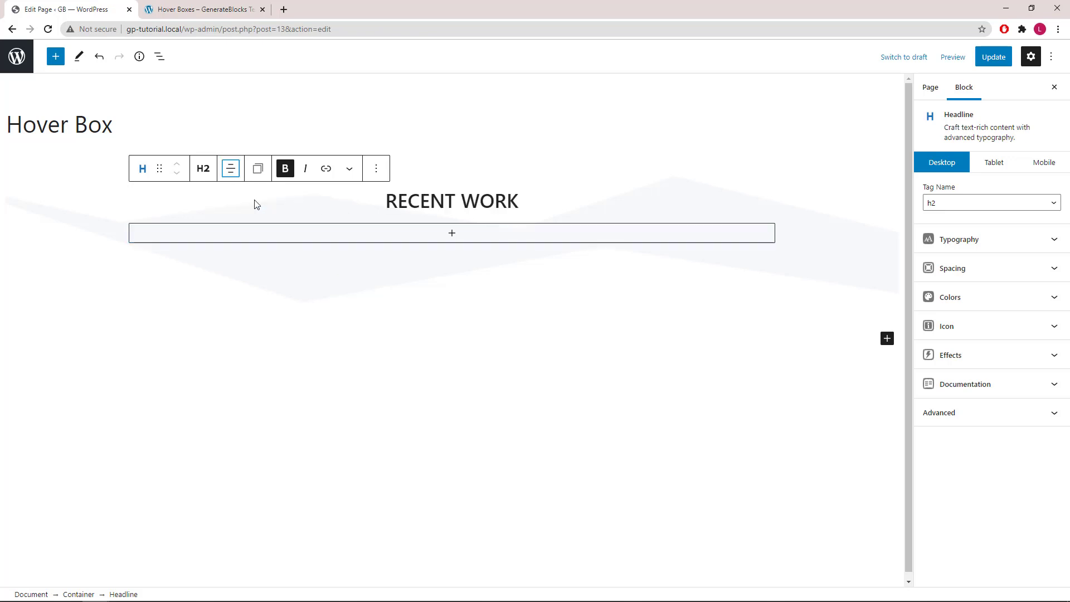
click(207, 173)
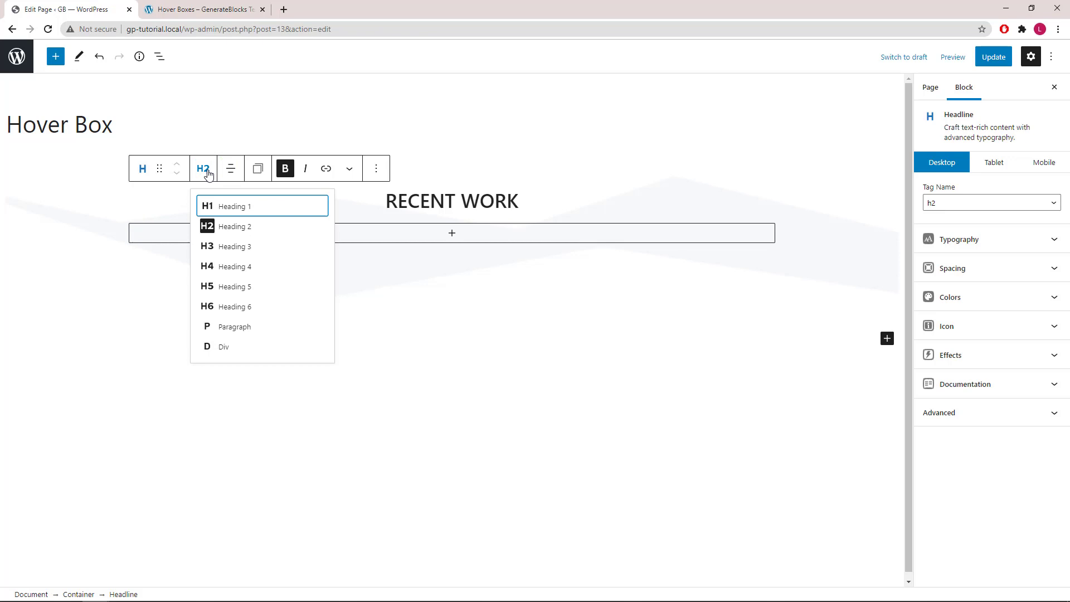
click(257, 332)
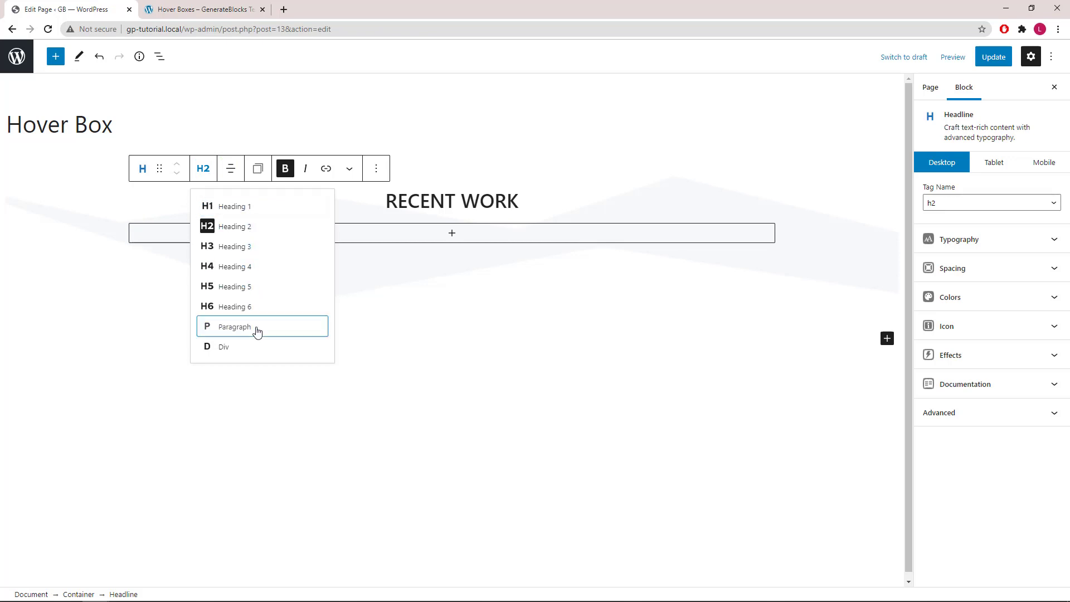
triple_click(478, 196)
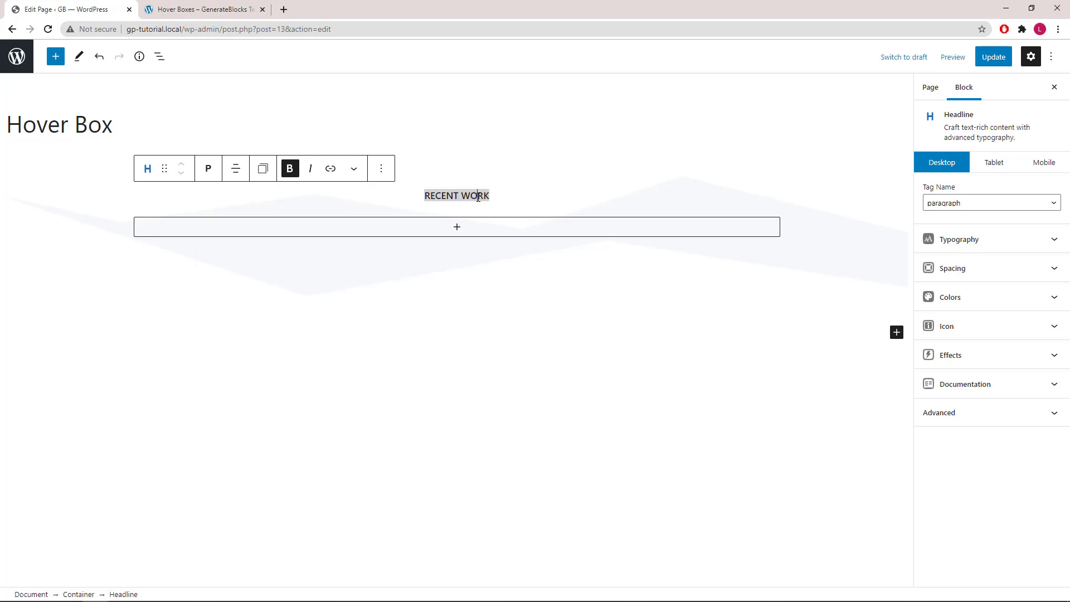
Set the headline's typography to Bold weight, Uppercase transform and 0.2 em letter spacing.
click(1055, 241)
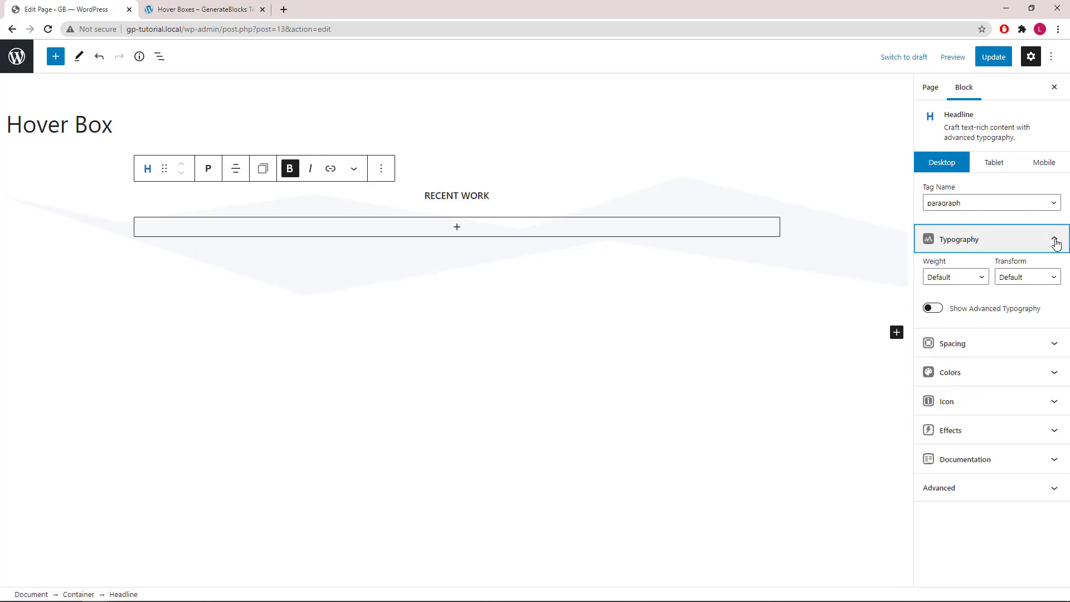
click(953, 278)
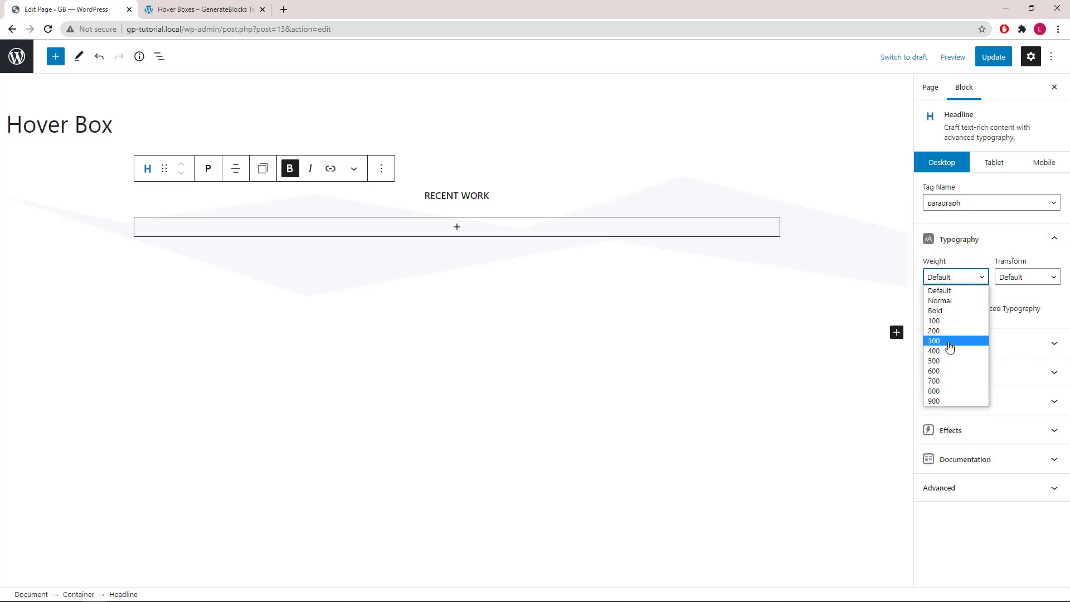
click(952, 312)
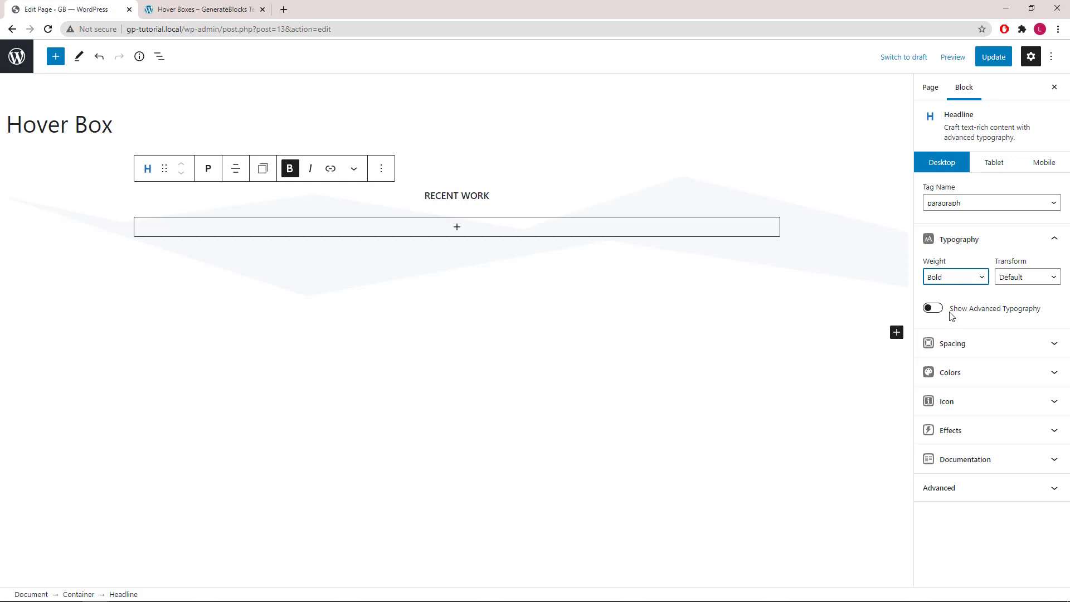
click(1034, 283)
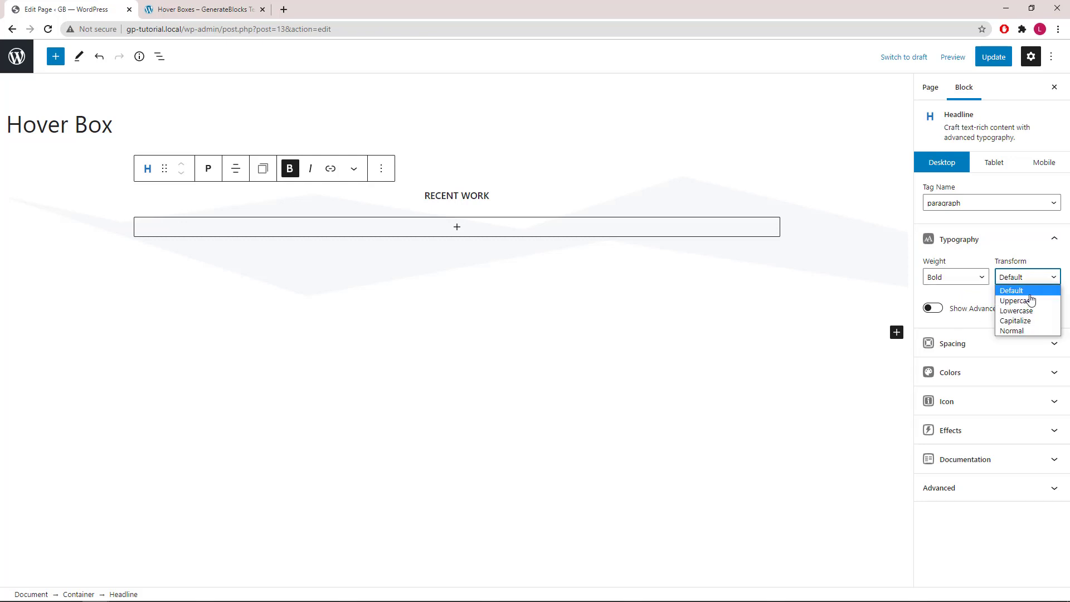
click(1027, 302)
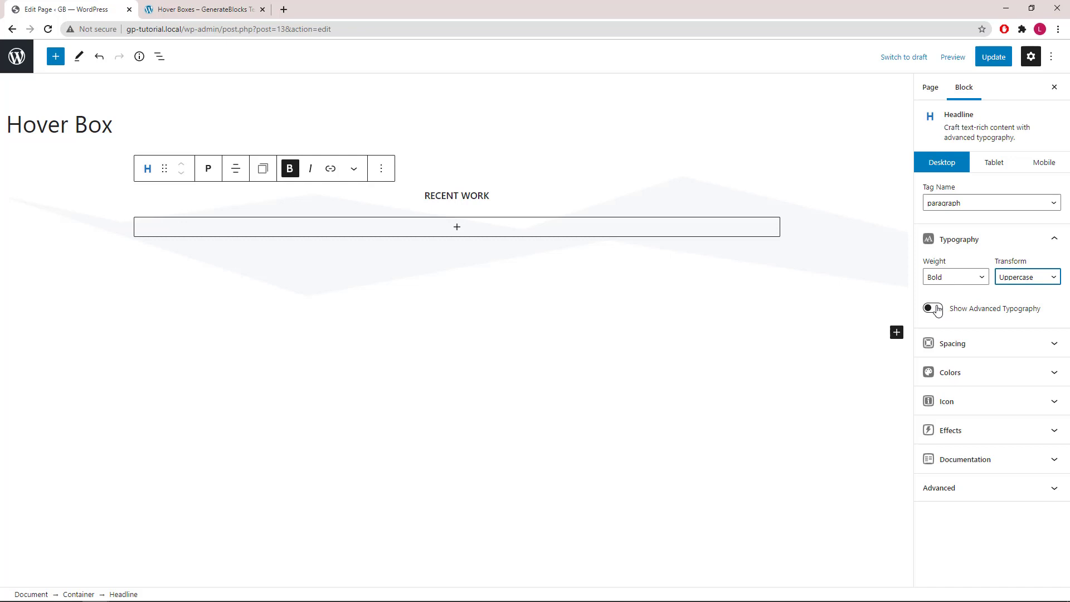
click(938, 311)
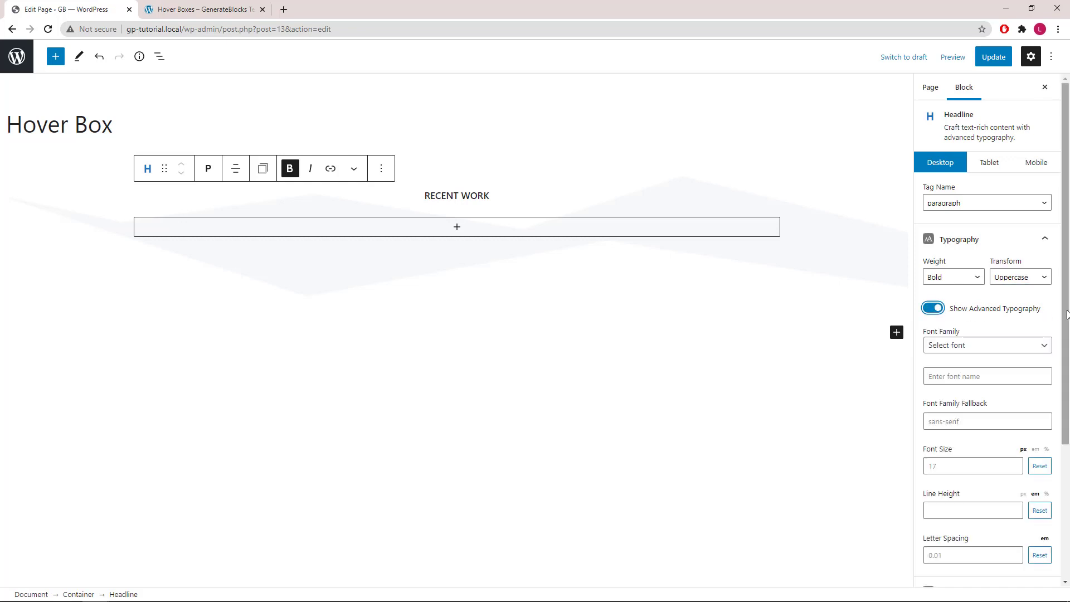
scroll(957, 333, down, 3)
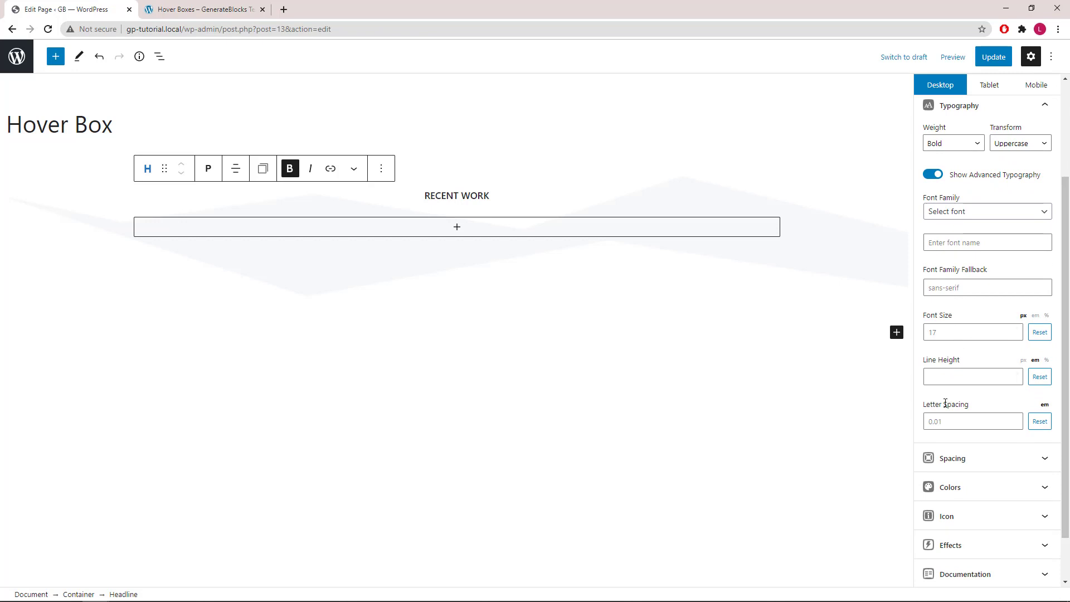
click(939, 425)
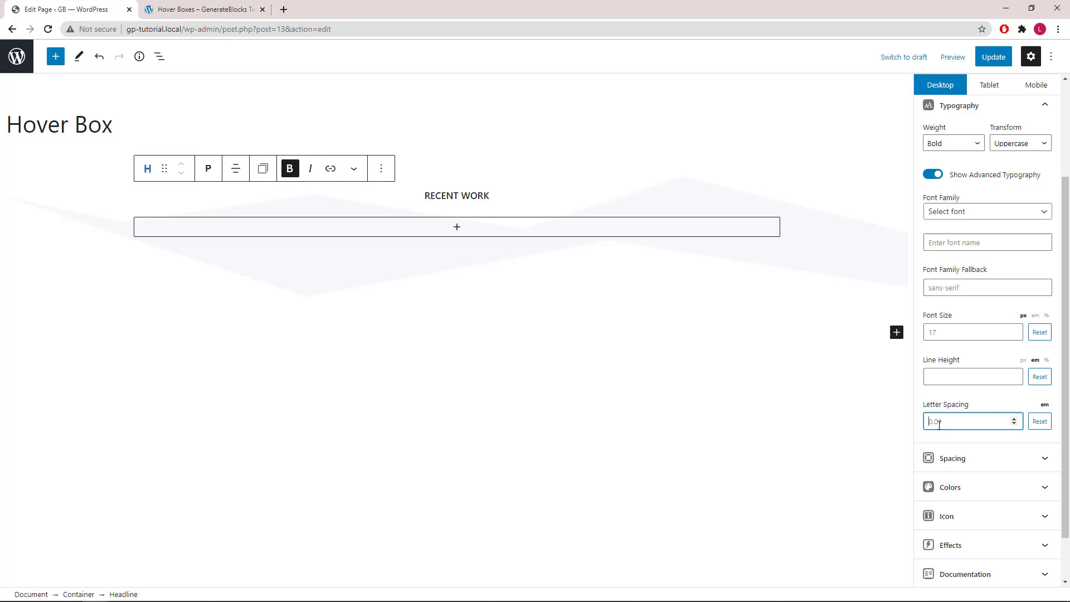
text(0.2)
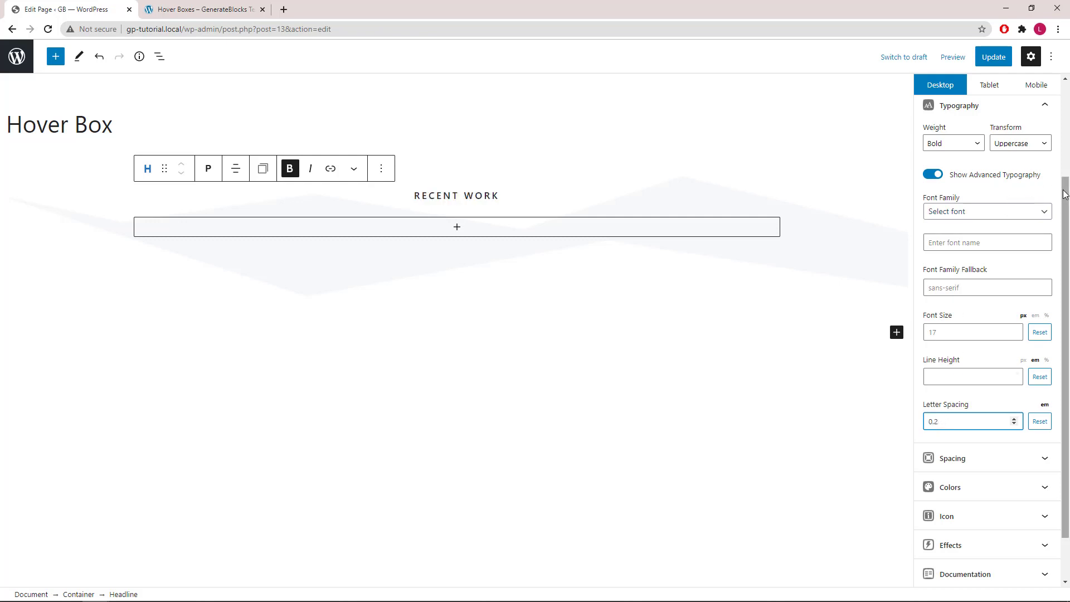
drag(1065, 191, 1062, 70)
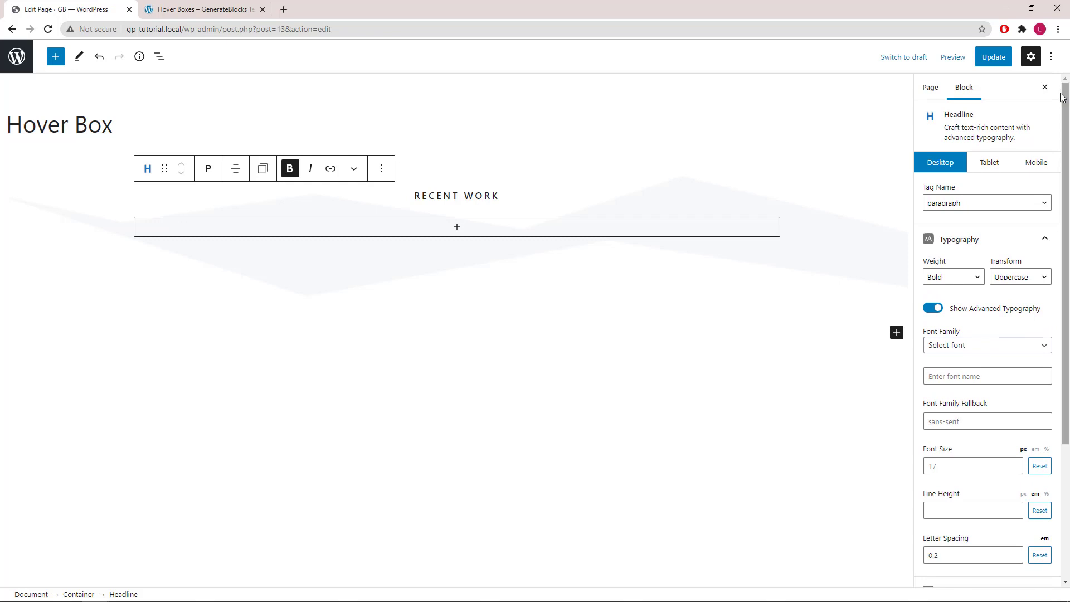
click(1052, 242)
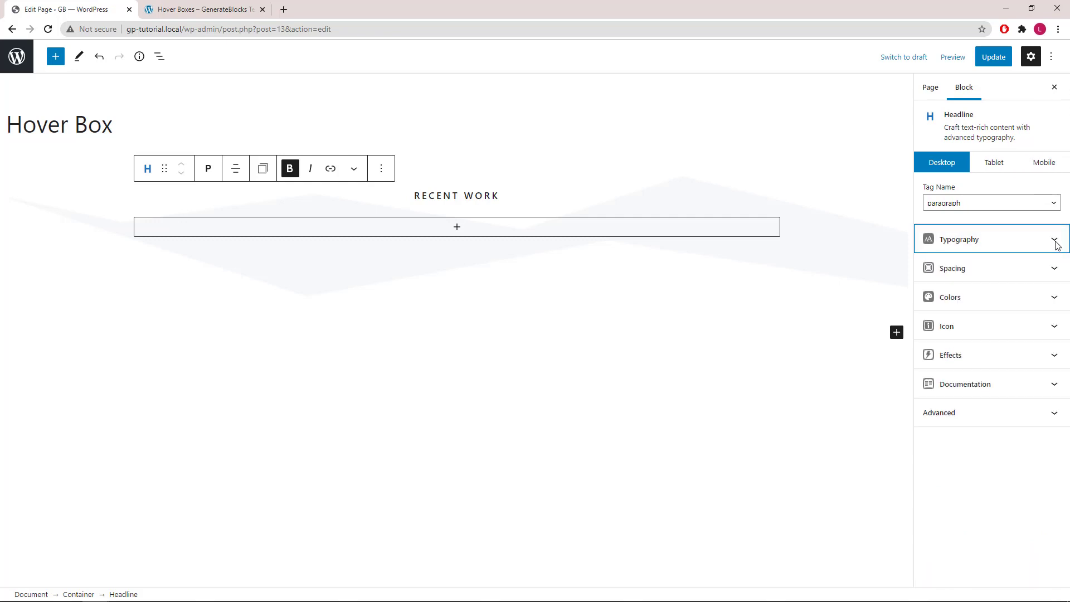
Paste the down-arrow SVG into the headline's Icon SVG HTML field.
click(1055, 332)
click(961, 369)
right_click(960, 370)
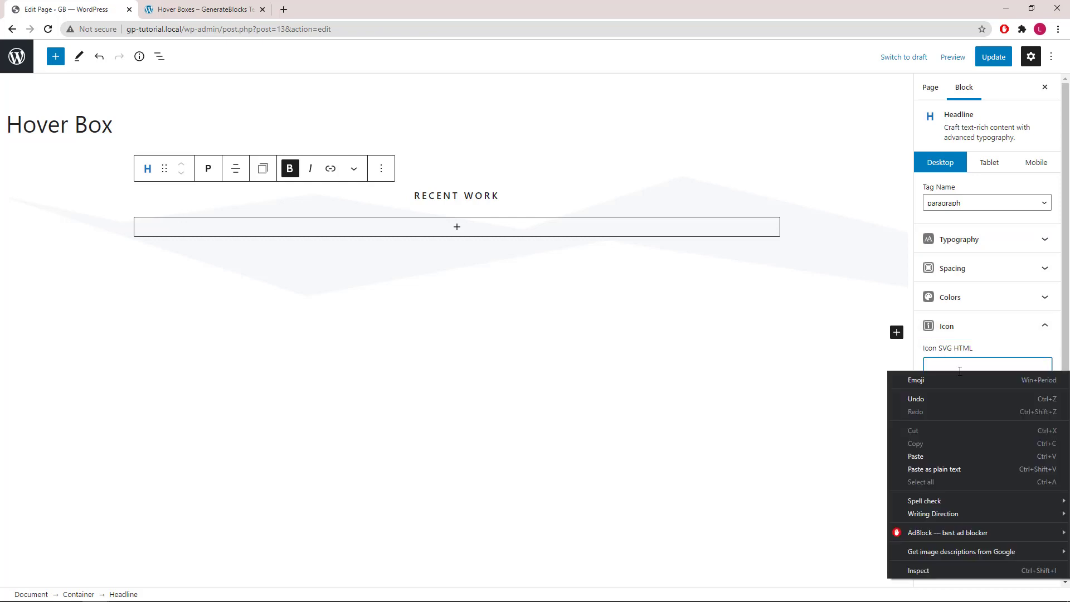
click(922, 469)
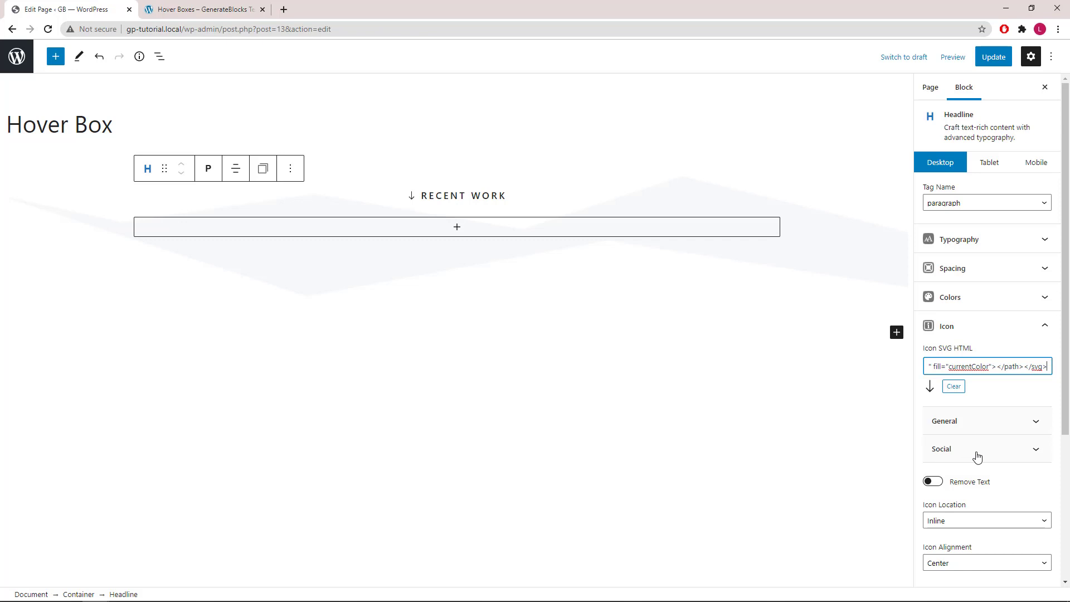
drag(1065, 425, 1059, 540)
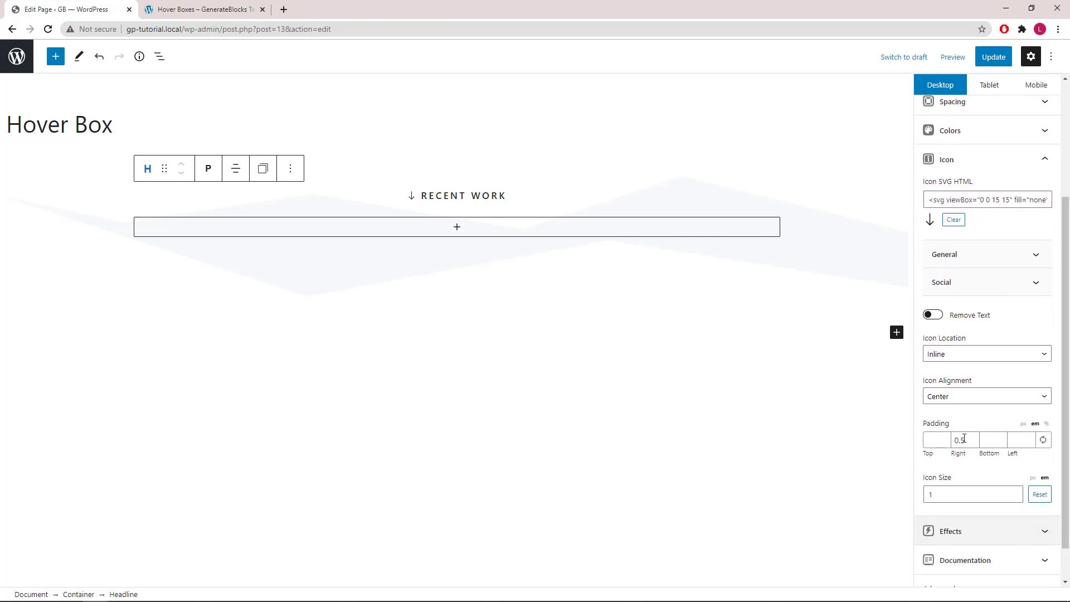
Place the icon above the headline text and set its size to 1.8.
click(953, 358)
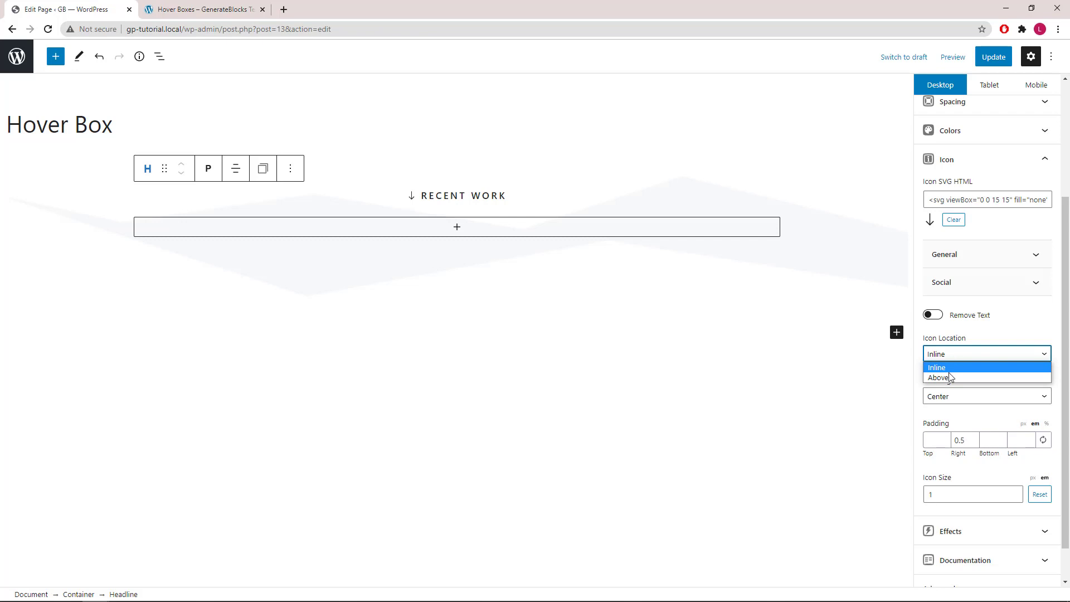
click(950, 380)
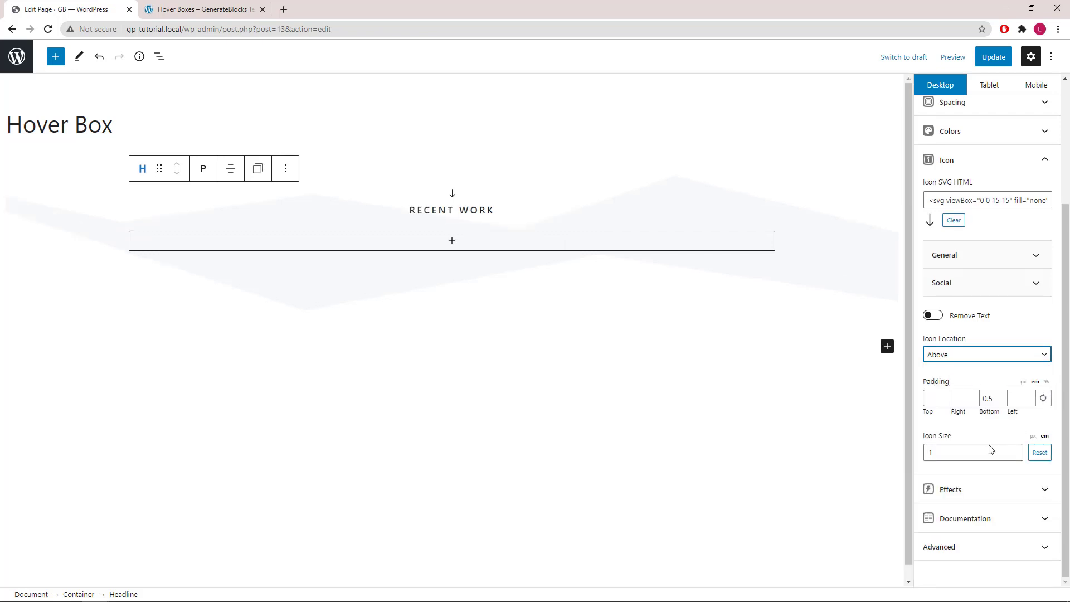
click(967, 451)
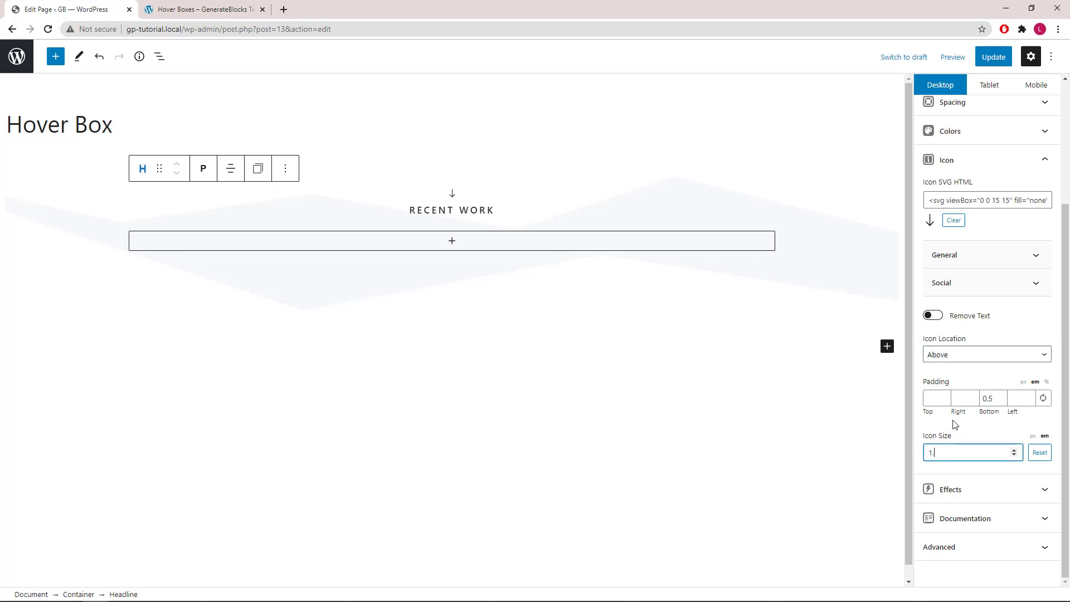
text(.8)
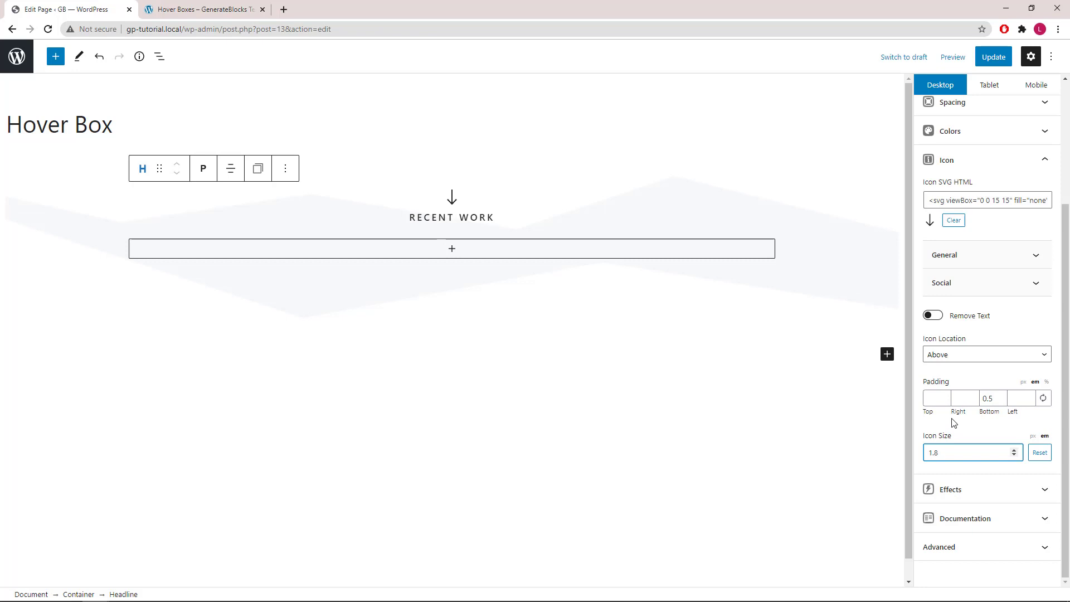
click(1044, 162)
click(1044, 168)
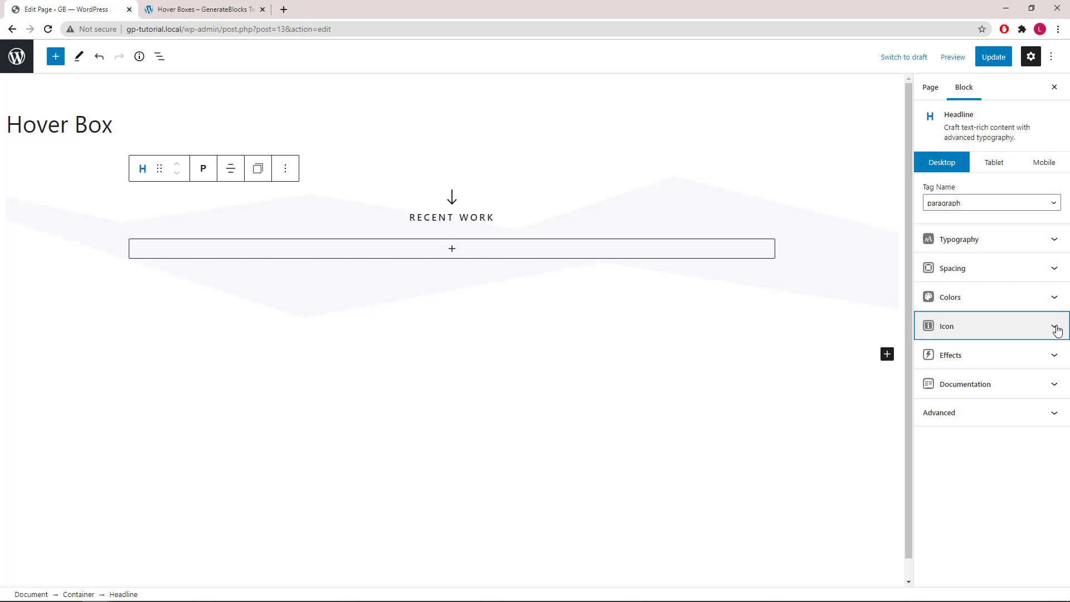
Insert a one-column Grid block below RECENT WORK and select its inner Container in List View.
click(461, 252)
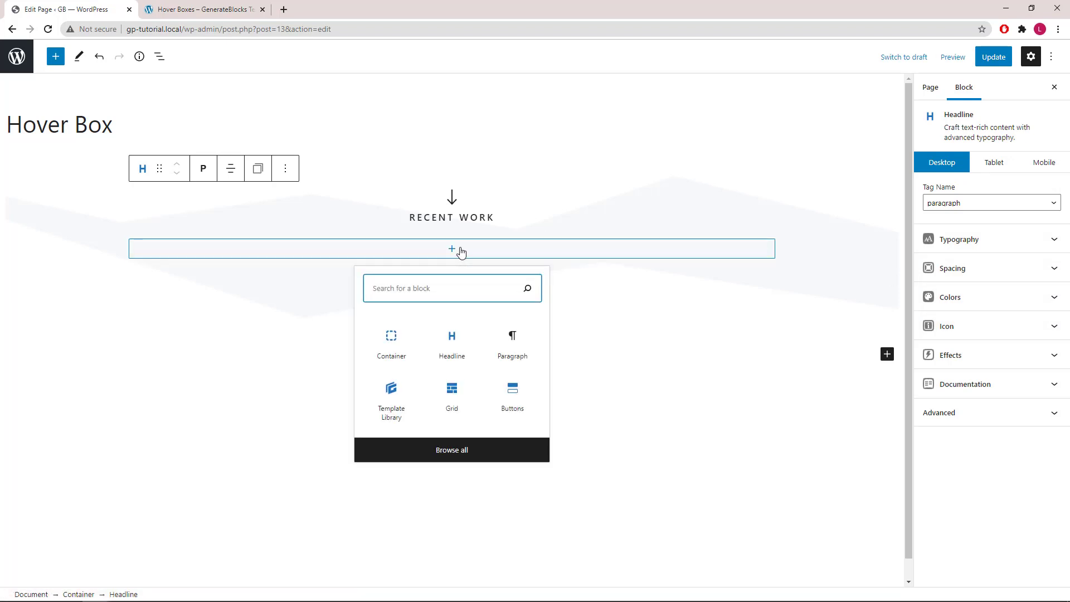
click(458, 405)
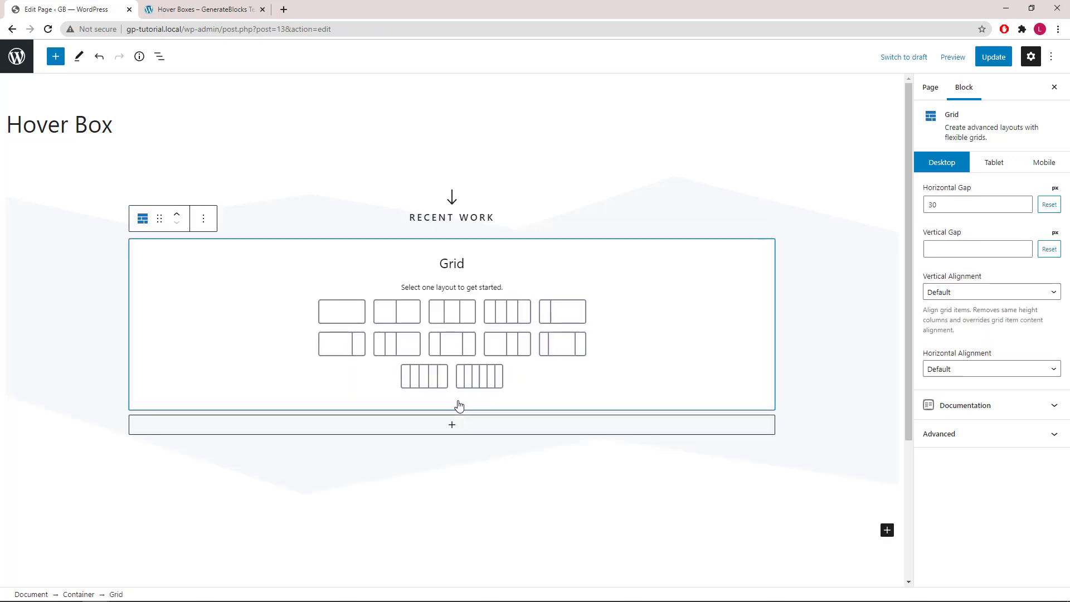
click(342, 318)
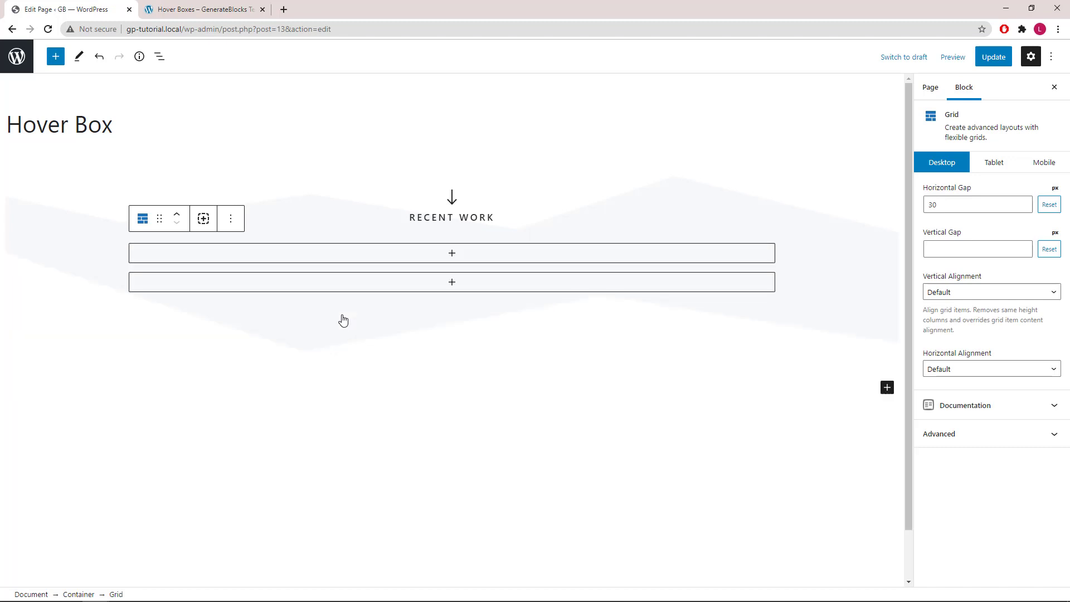
click(159, 66)
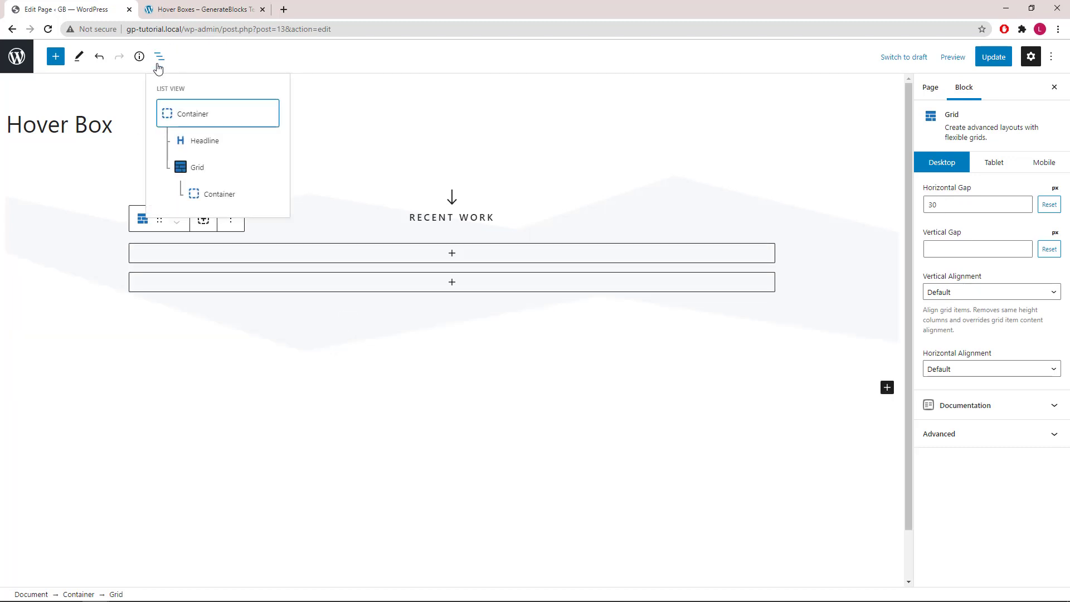
click(229, 202)
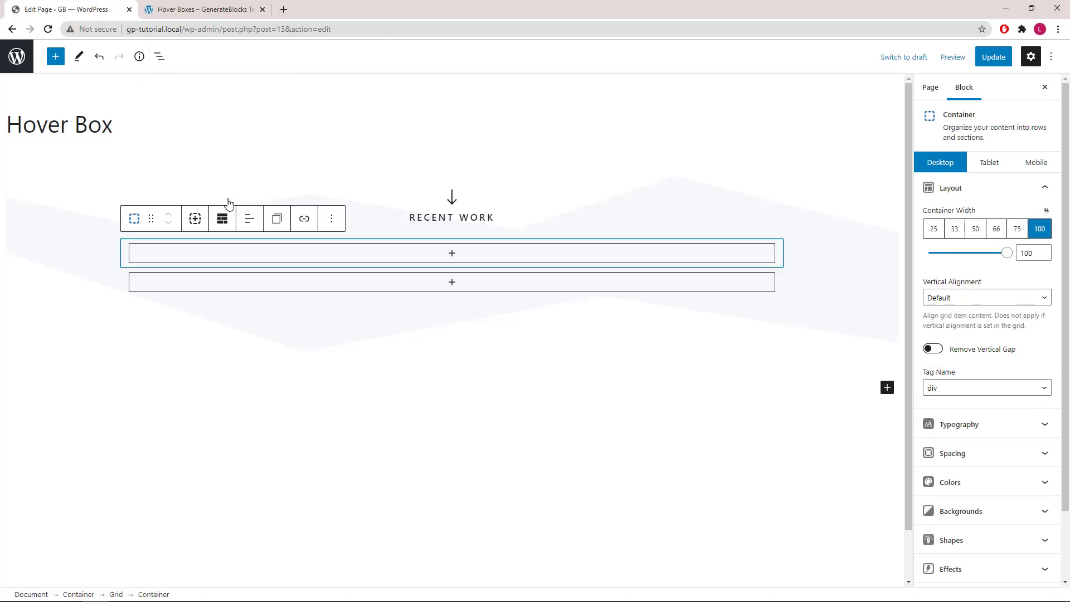
Make the grid container half width with 160 px top/bottom and 80 px left/right padding.
click(976, 229)
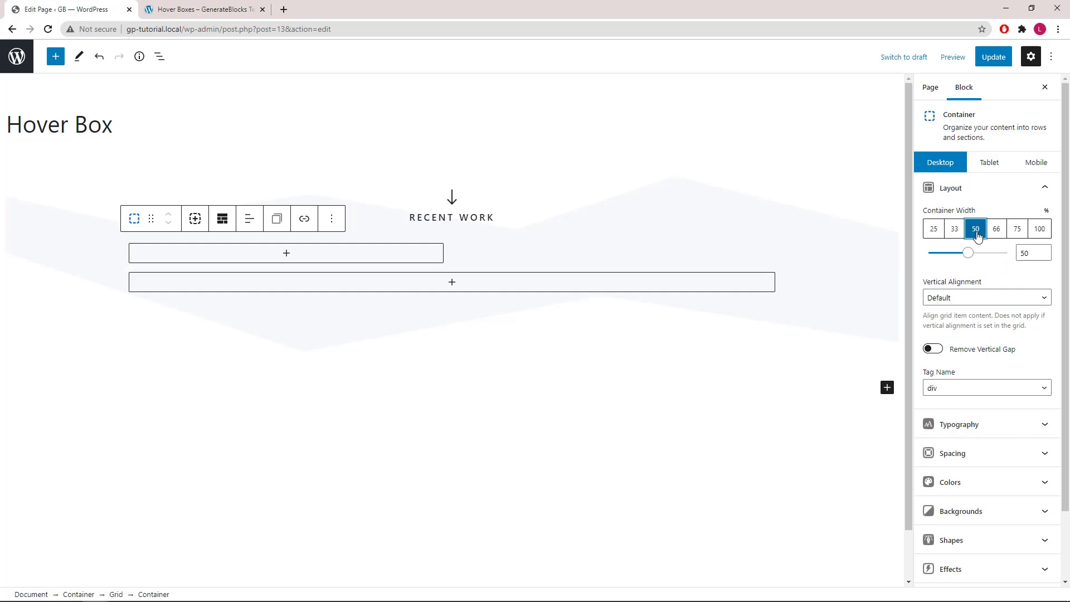
click(1044, 188)
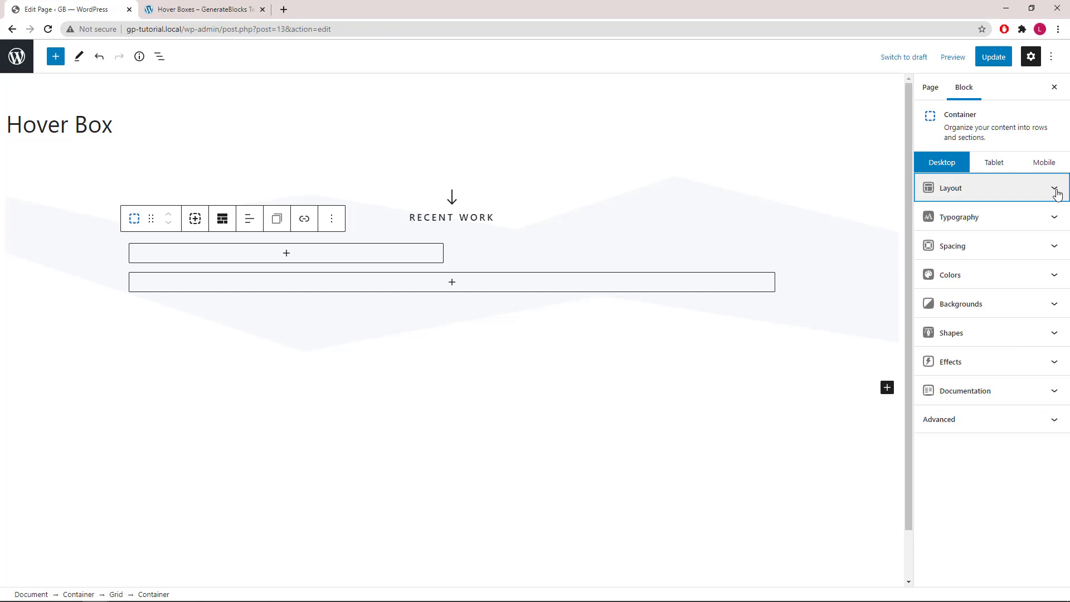
click(1055, 250)
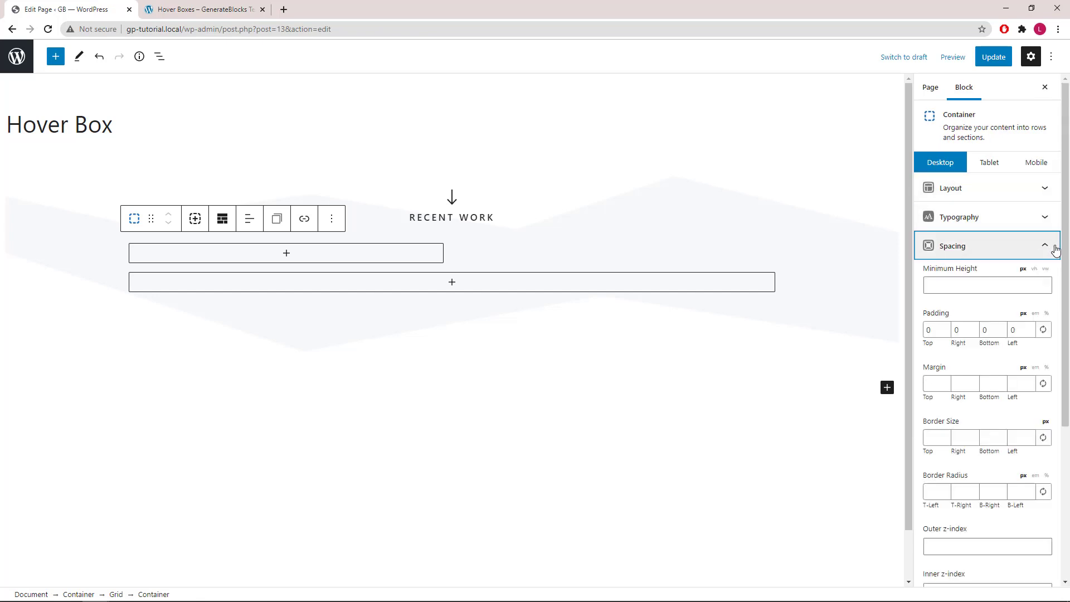
drag(945, 303, 925, 306)
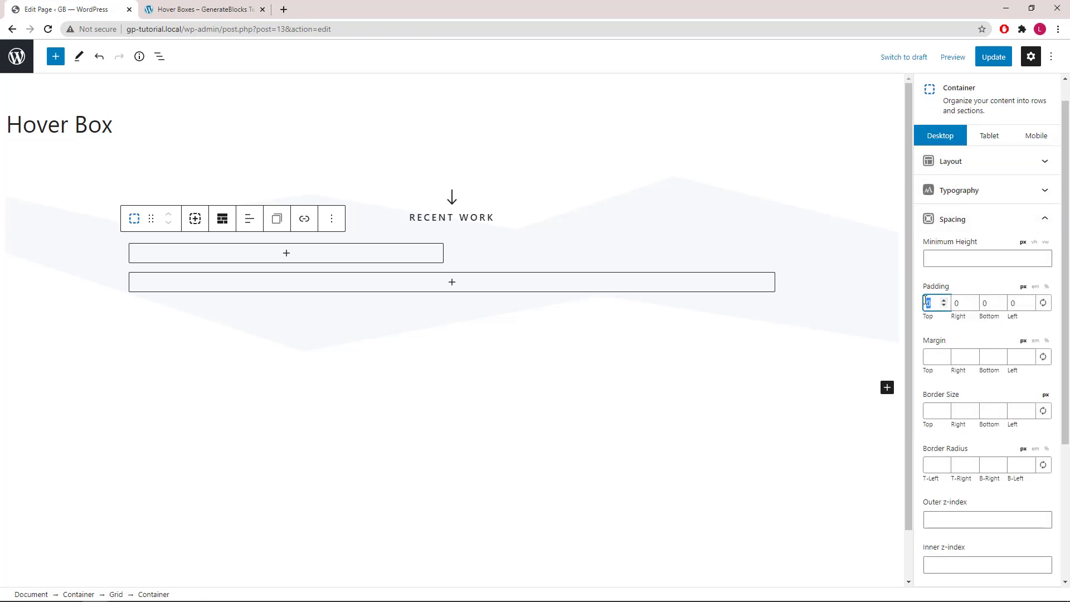
text(160)
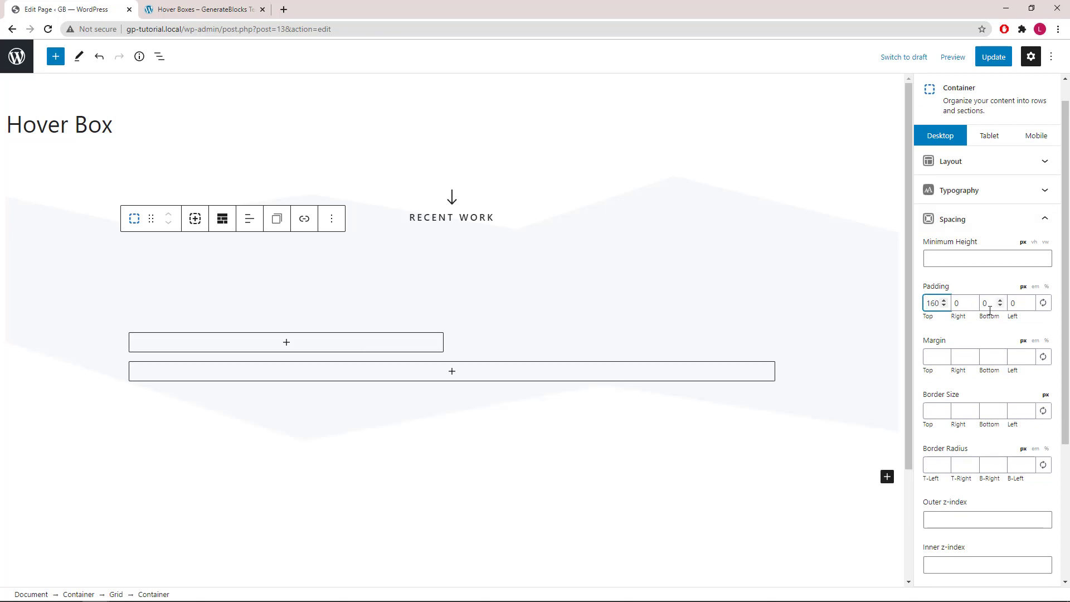
drag(990, 311, 979, 309)
text(160)
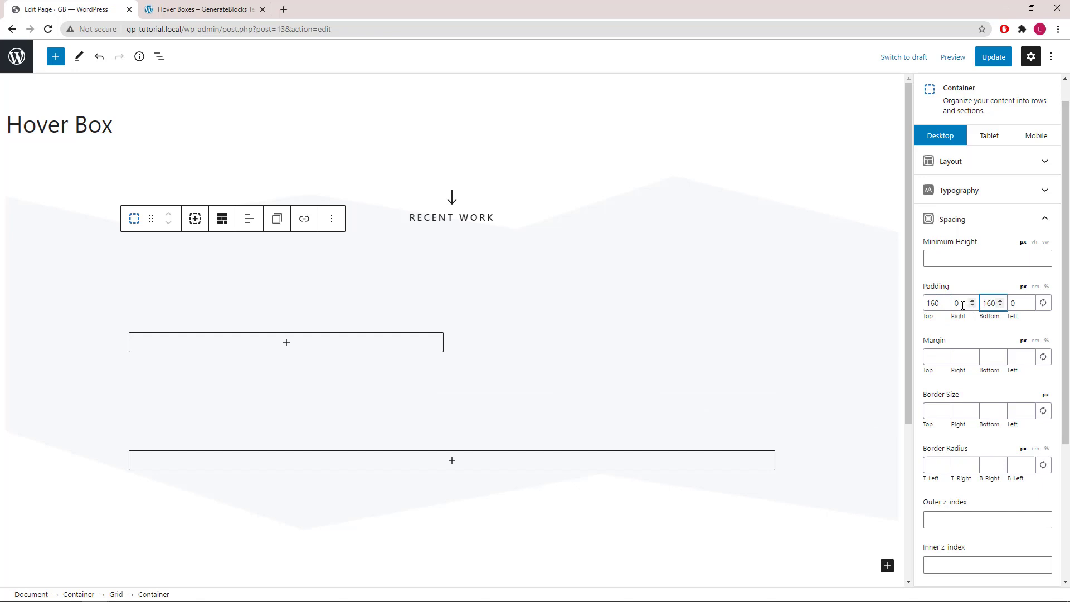
drag(963, 305, 953, 304)
text(80)
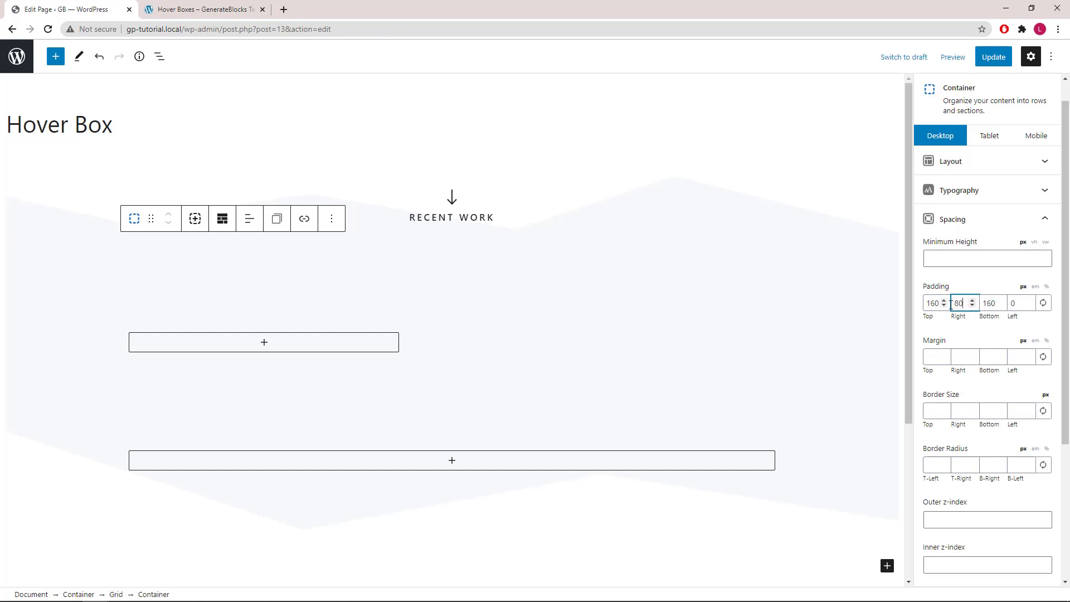
drag(1015, 304, 1009, 300)
text(80)
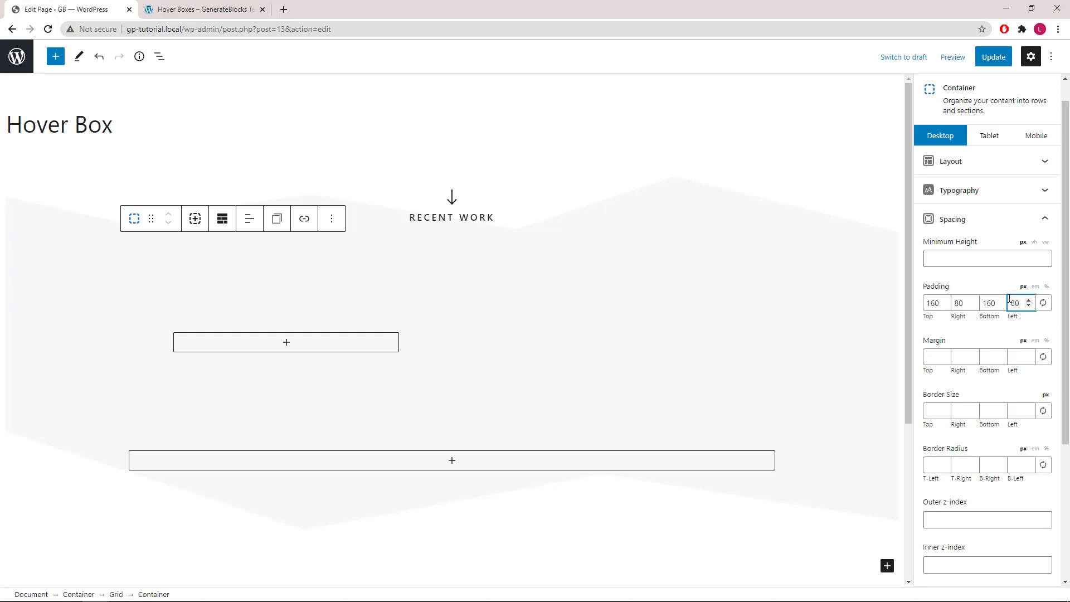
click(1046, 223)
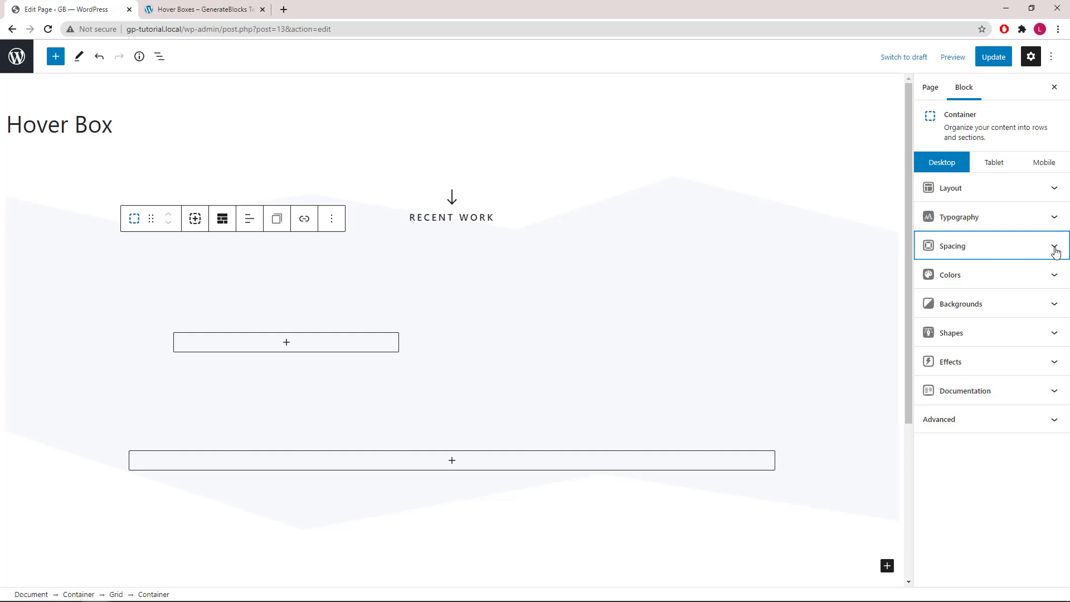
Set the graffiti image from the Media Library as the container's background image.
click(1054, 307)
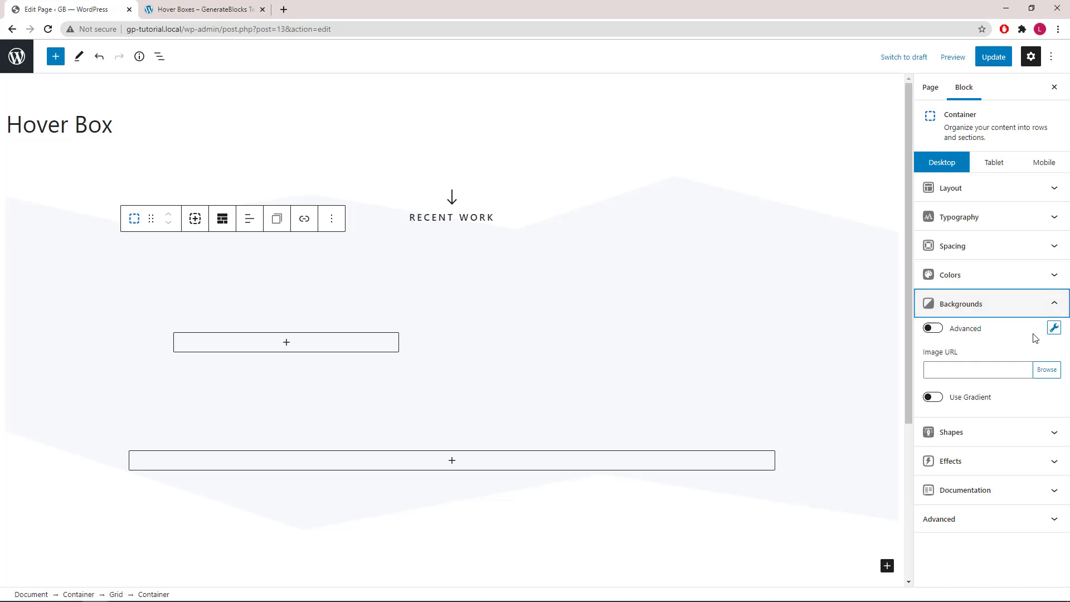
click(1042, 370)
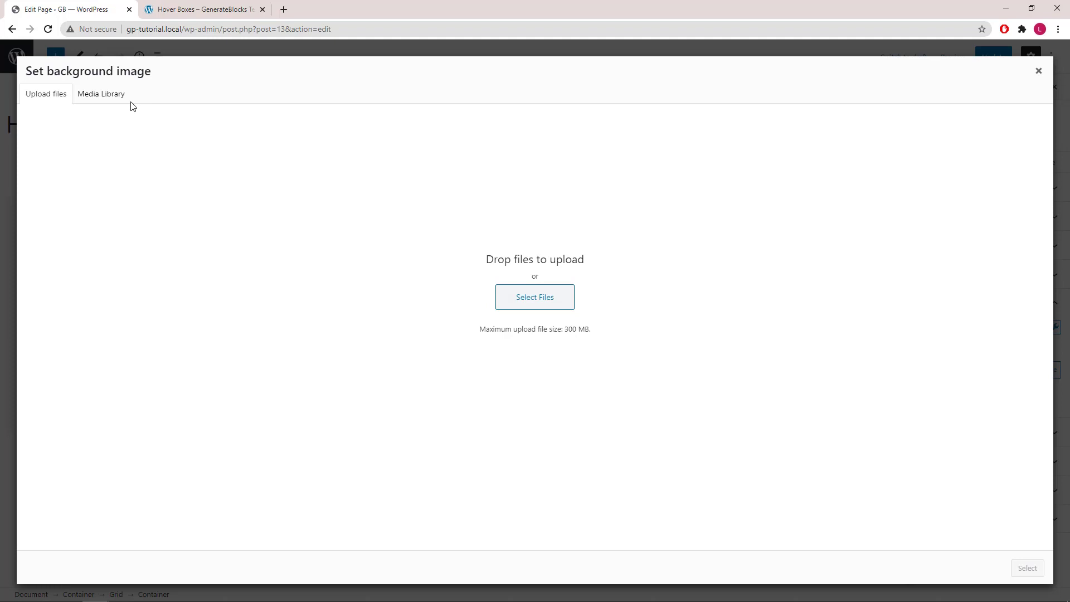
click(112, 94)
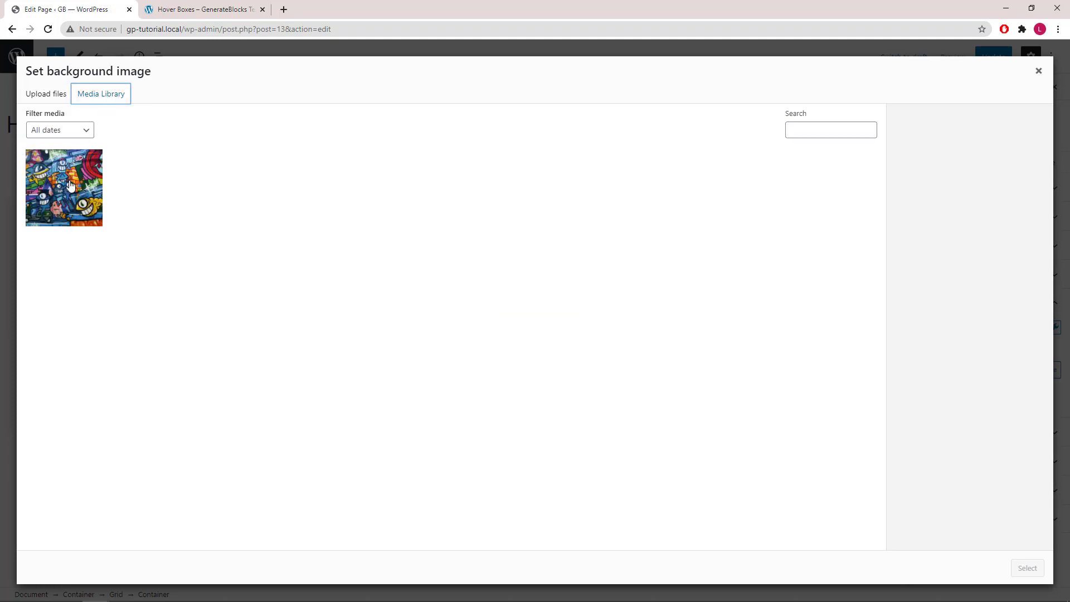
click(70, 186)
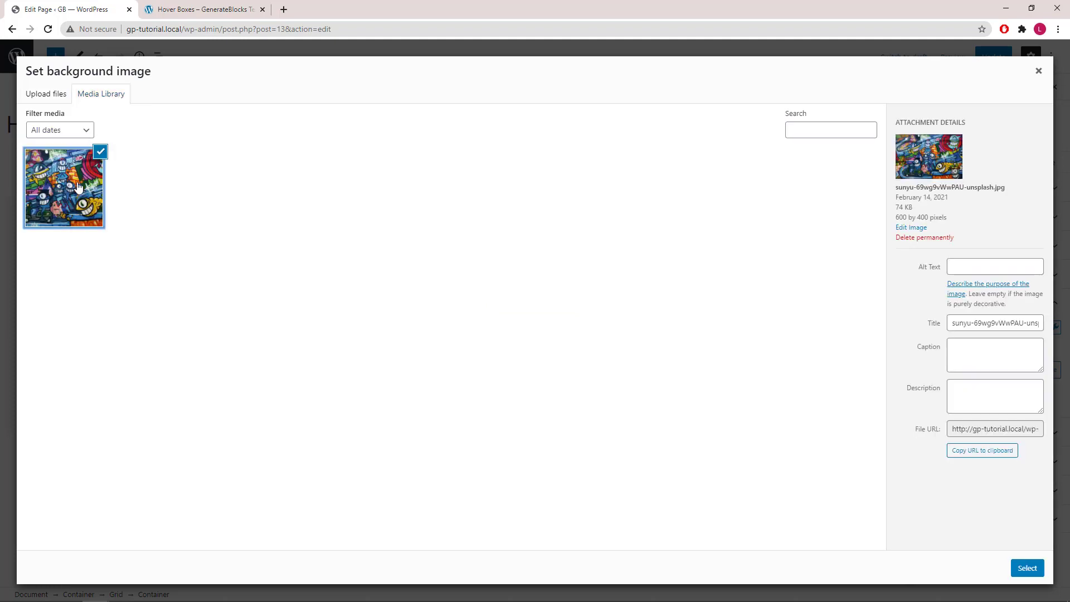
click(1029, 569)
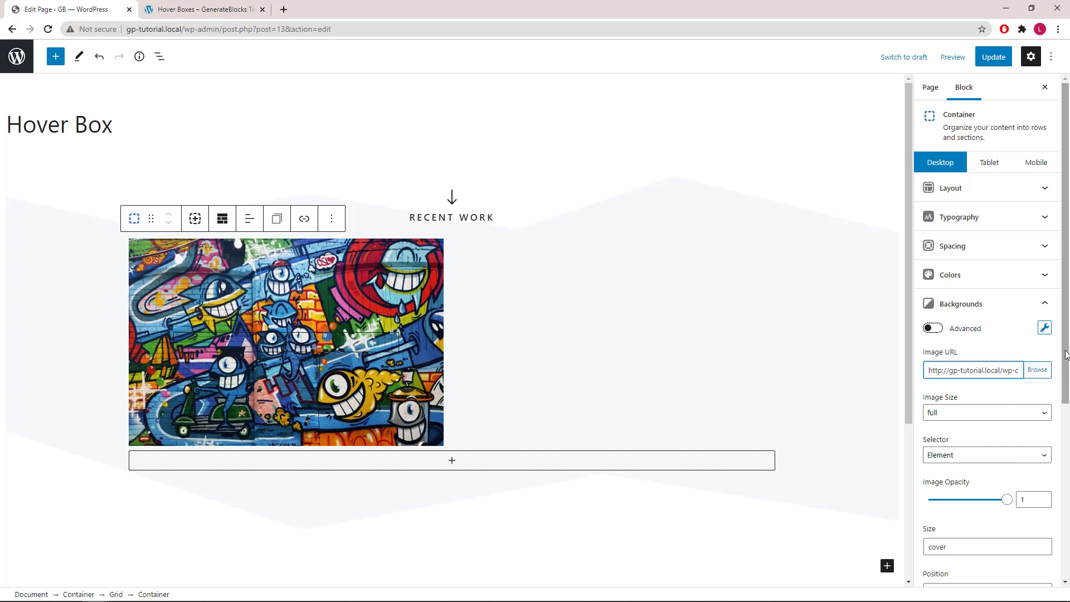
Apply the background image as a pseudo element at 0.9 opacity.
scroll(1066, 360, down, 3)
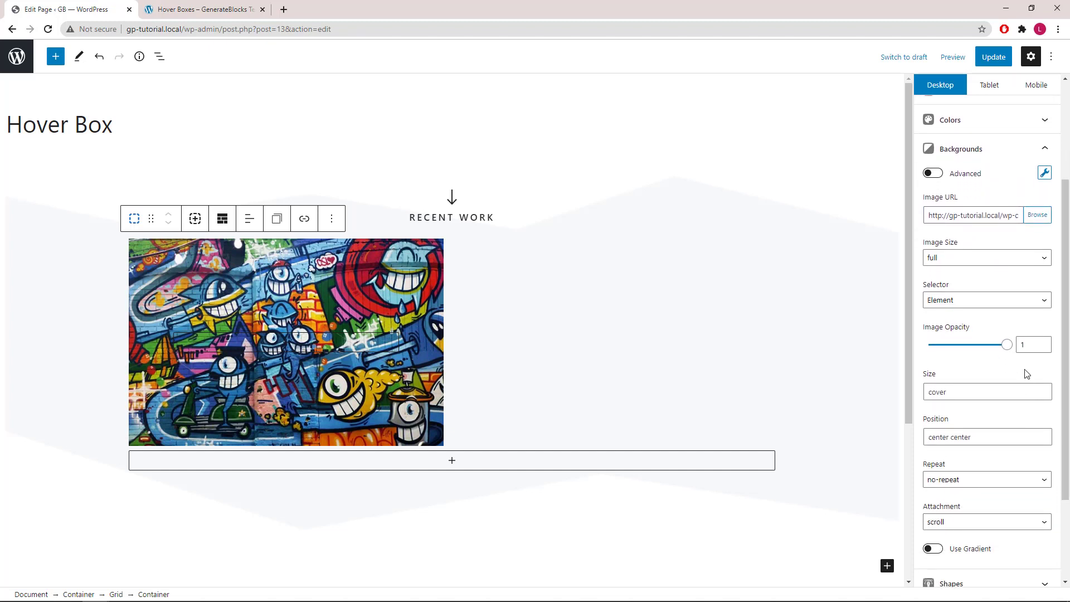
click(1030, 346)
click(1044, 348)
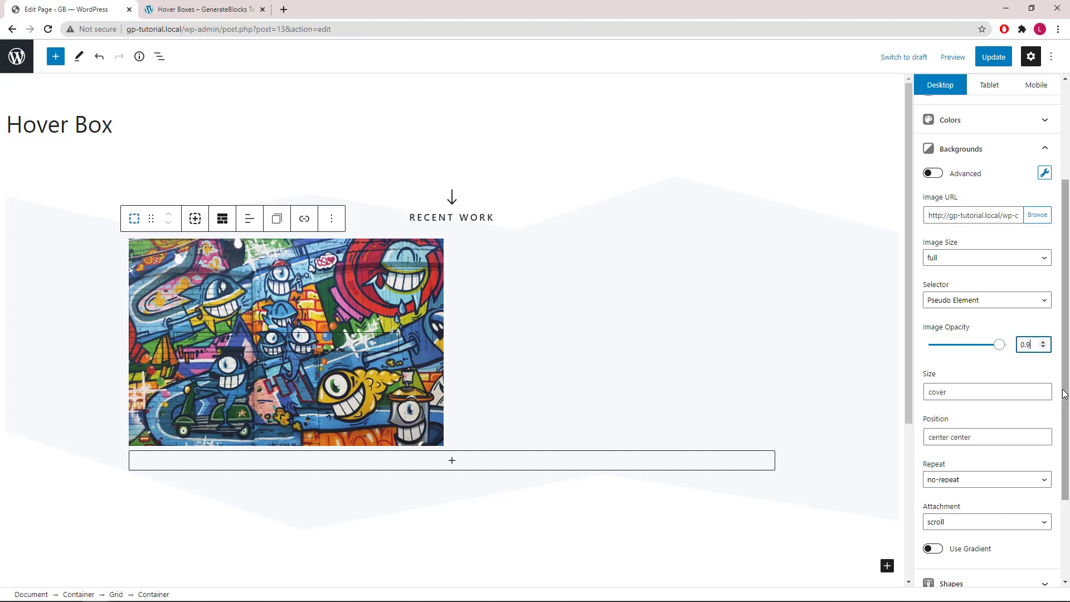
drag(1064, 394, 1065, 297)
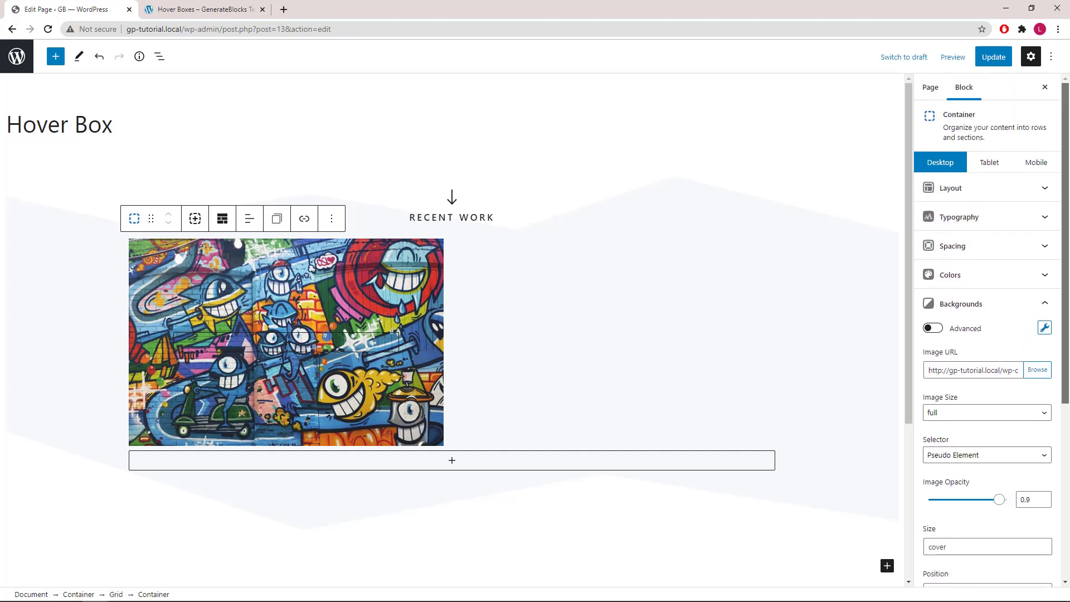
Set the container's normal background colour to white.
click(1045, 304)
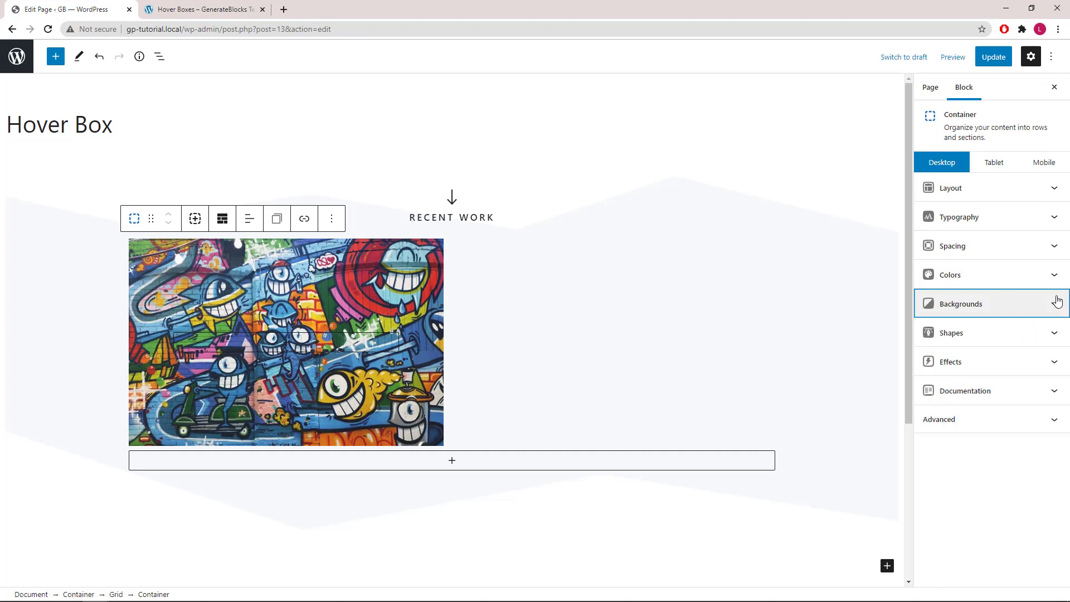
click(1054, 277)
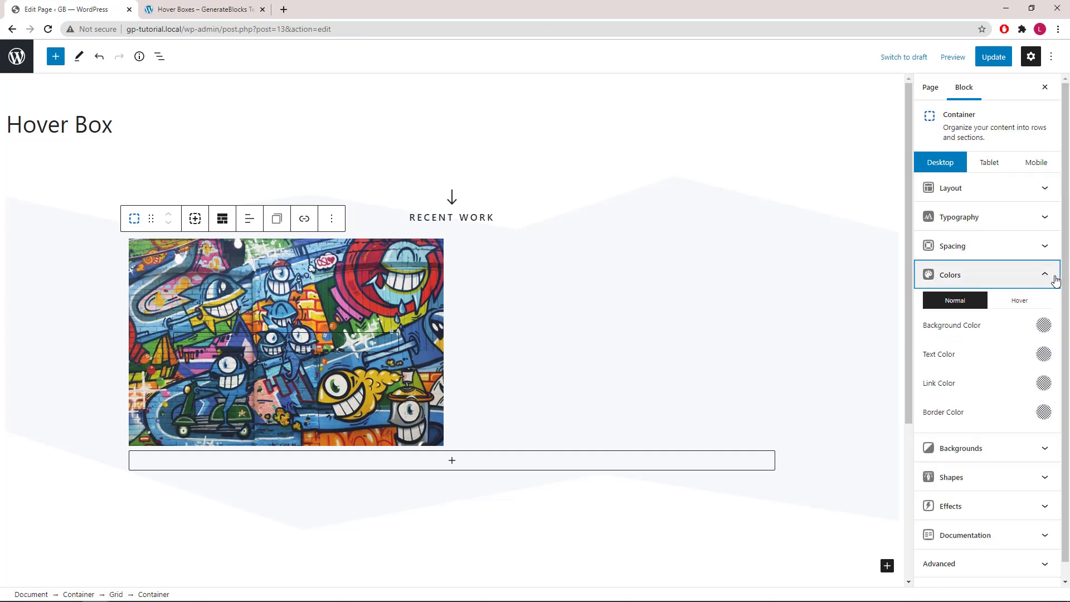
click(1043, 326)
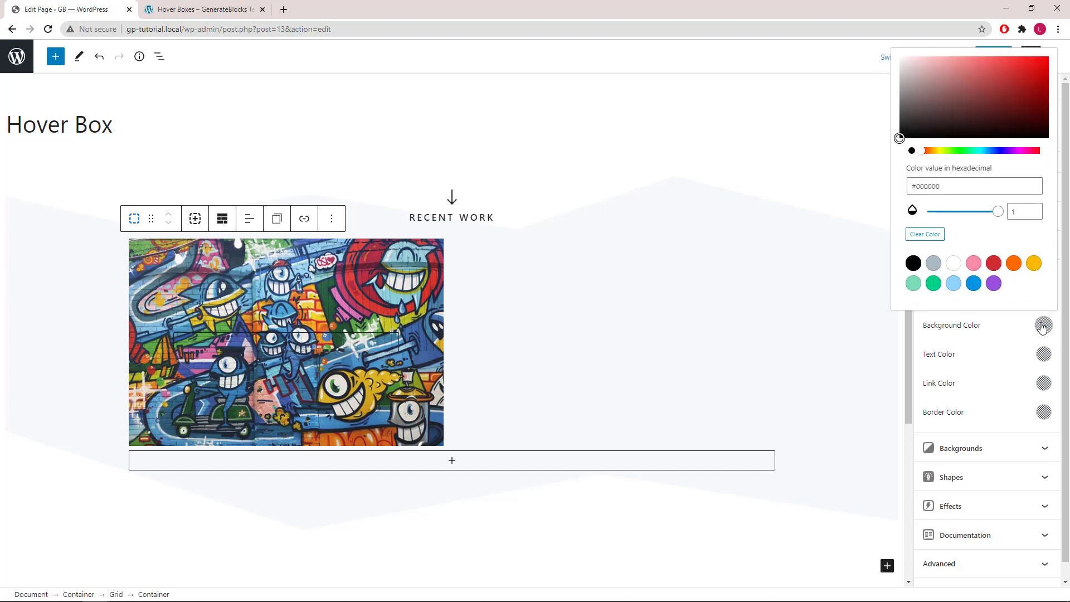
click(956, 270)
click(1044, 329)
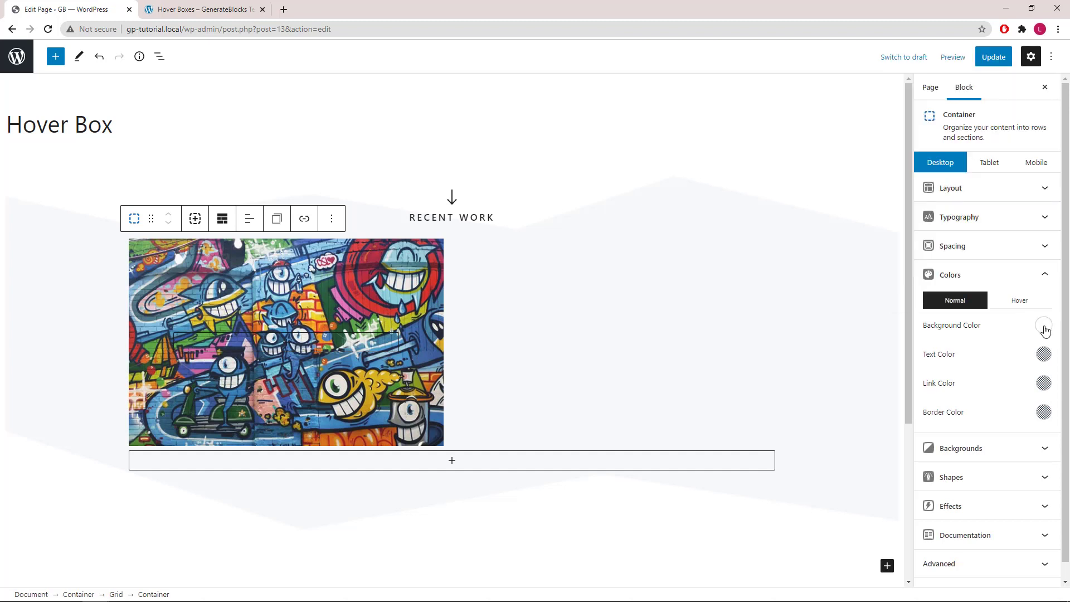
Paste #130271 as the container's hover background colour.
click(1019, 301)
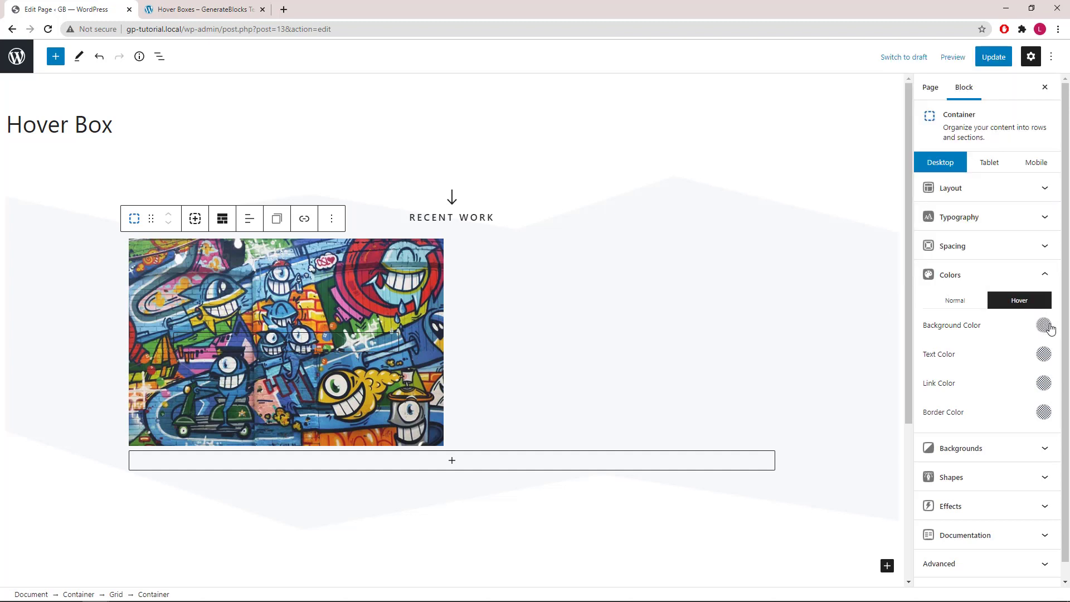
click(1045, 326)
triple_click(928, 185)
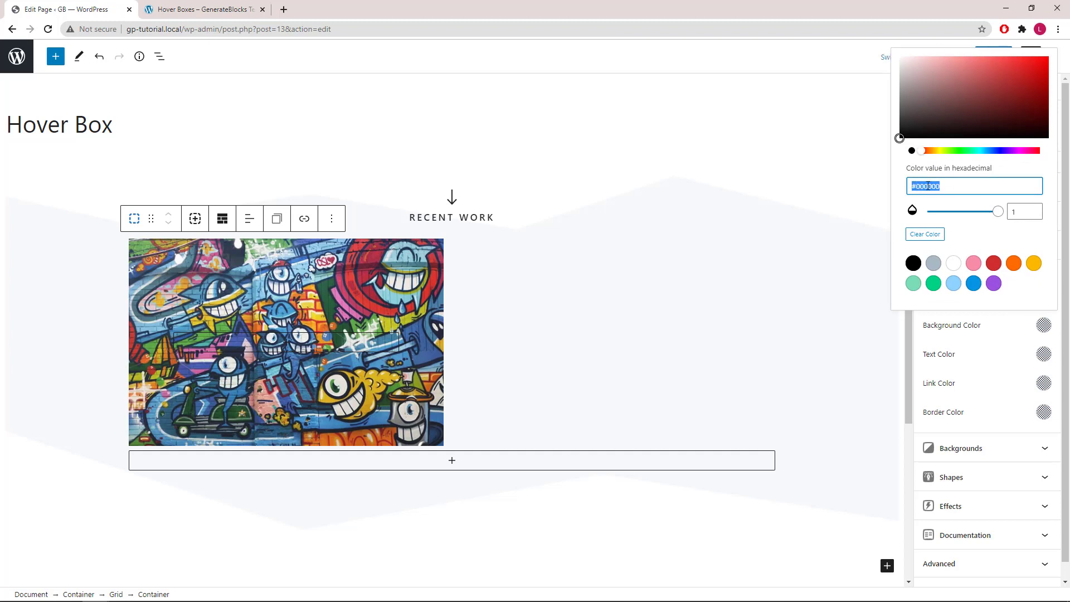
right_click(928, 185)
click(934, 236)
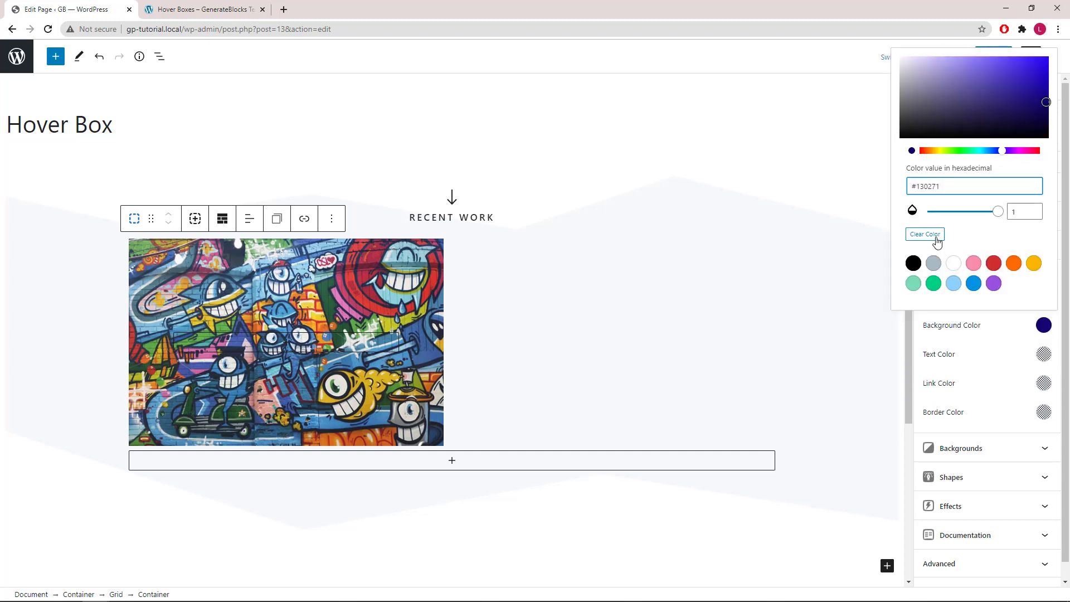
click(1043, 326)
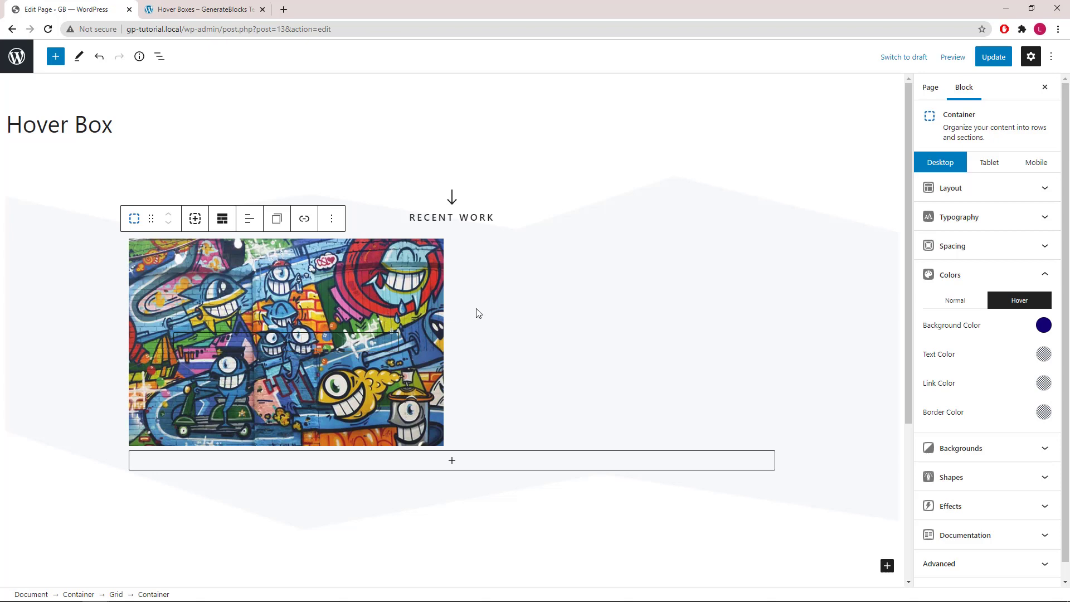
click(1057, 278)
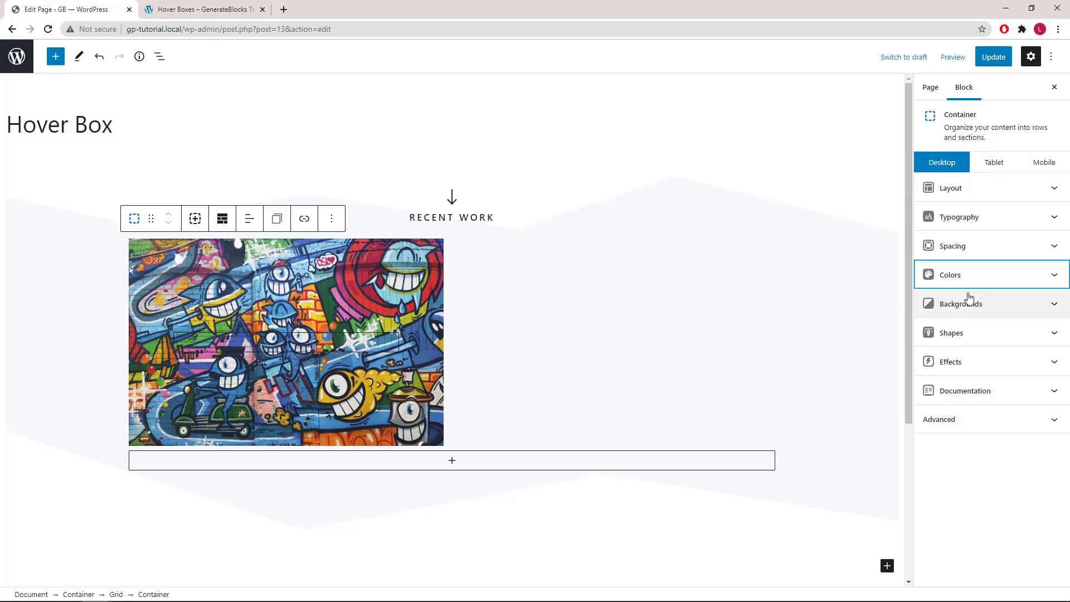
Add a transition effect to the container set to ease, all properties, 0.5 seconds.
click(1053, 363)
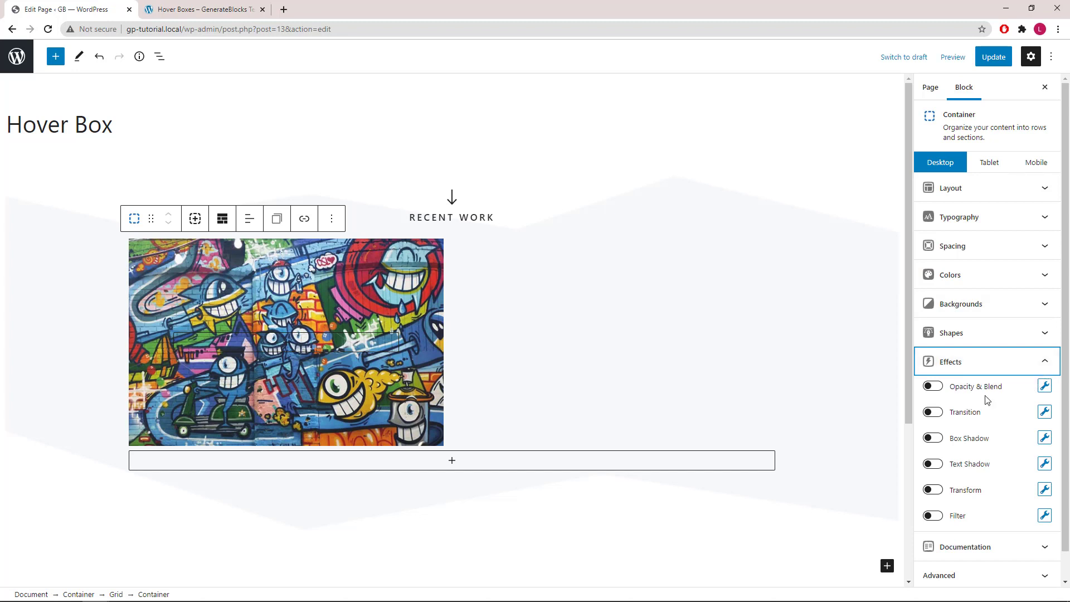
click(1044, 414)
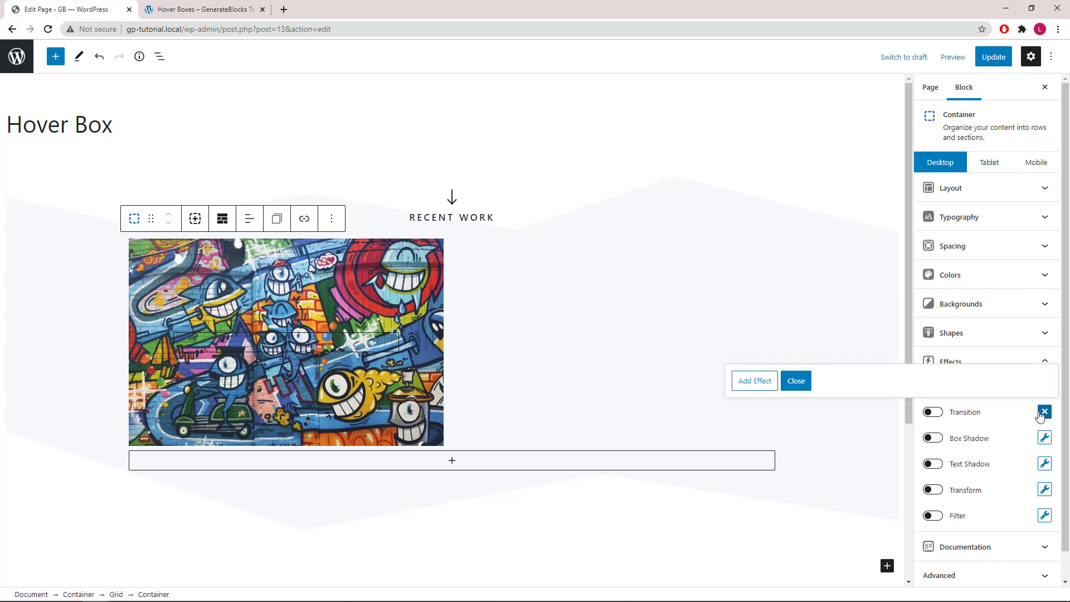
click(931, 413)
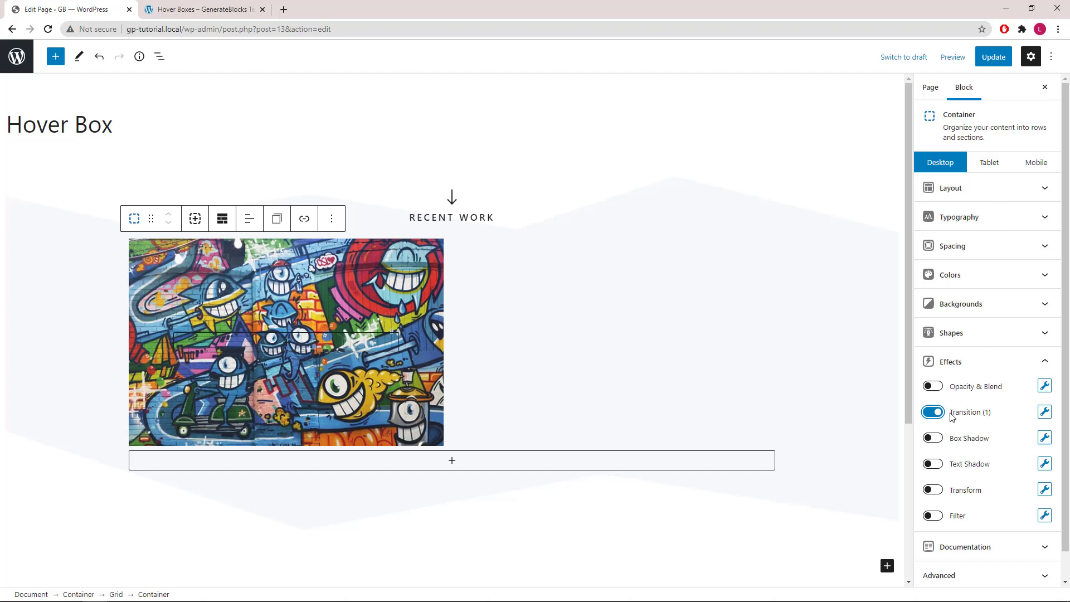
click(1040, 413)
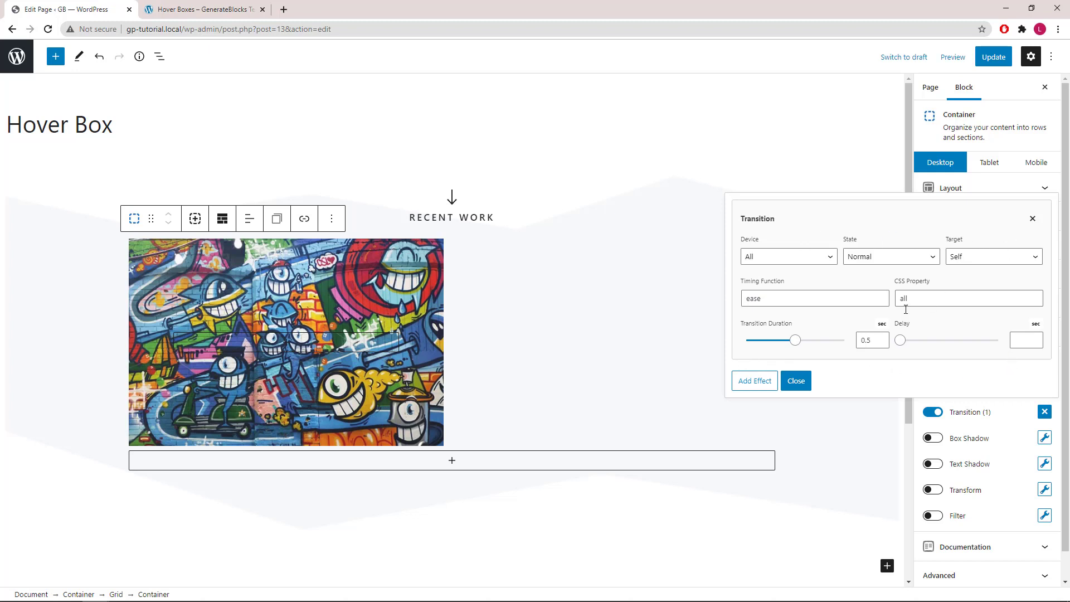
click(797, 381)
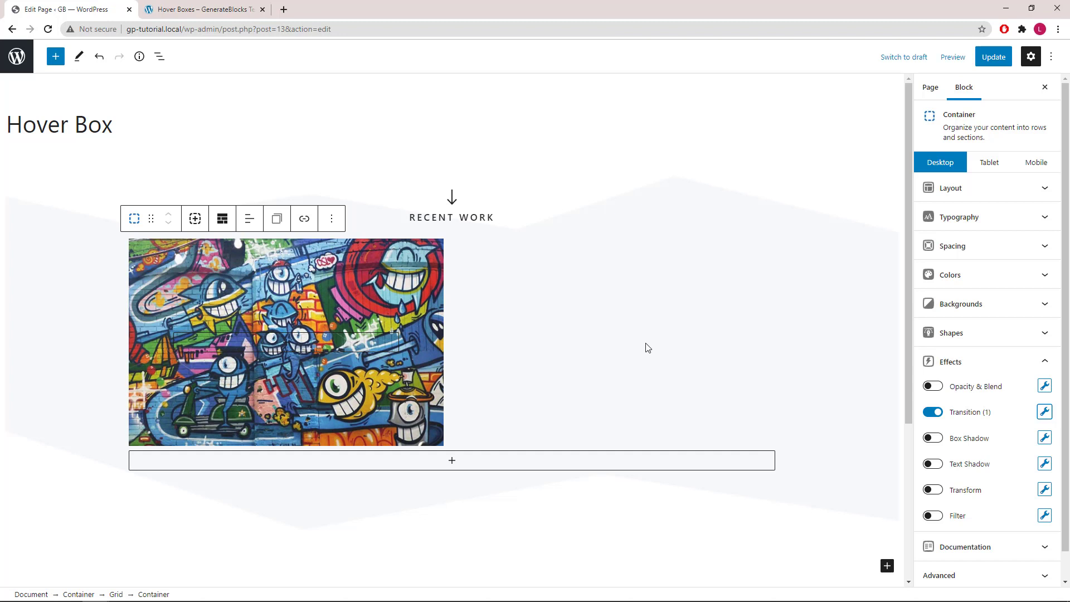
Link the whole image box to '#' as a hidden container link.
click(1044, 363)
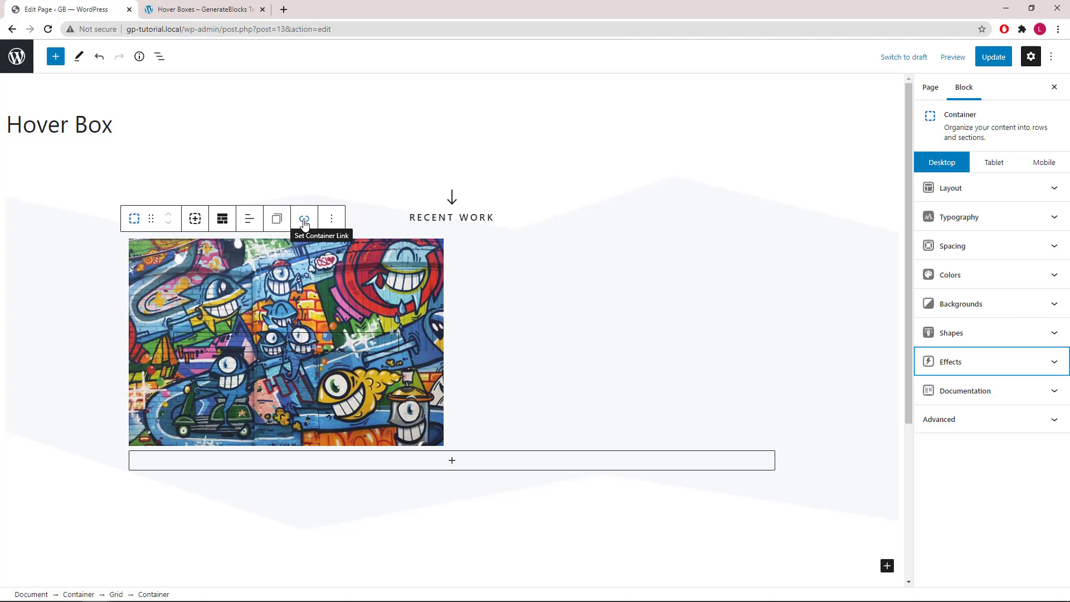
click(305, 224)
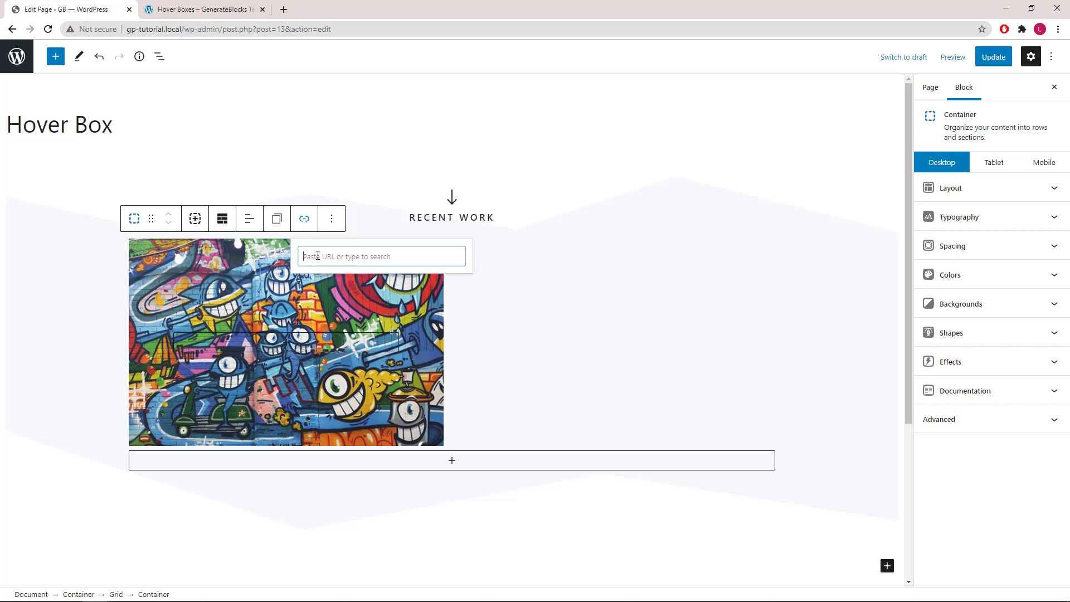
text(#)
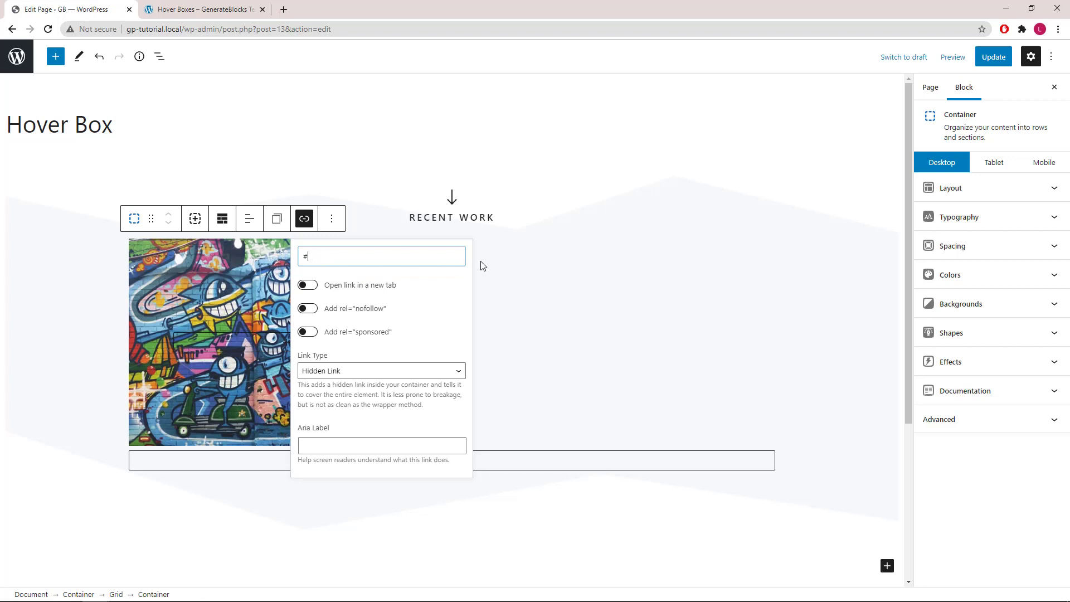
click(534, 269)
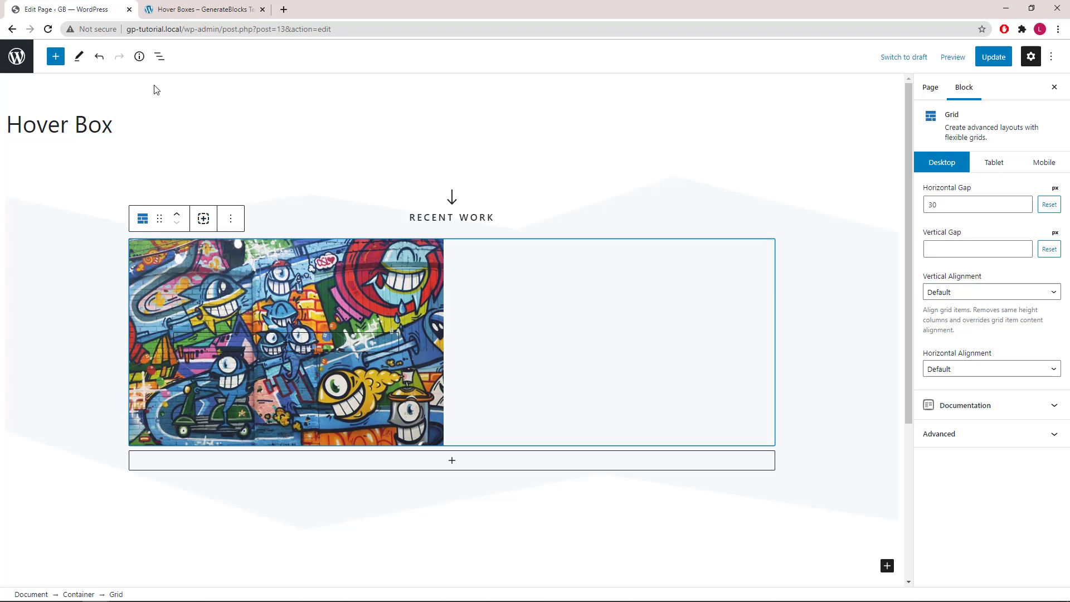
Duplicate the inner image box three times so the grid holds four boxes.
click(159, 62)
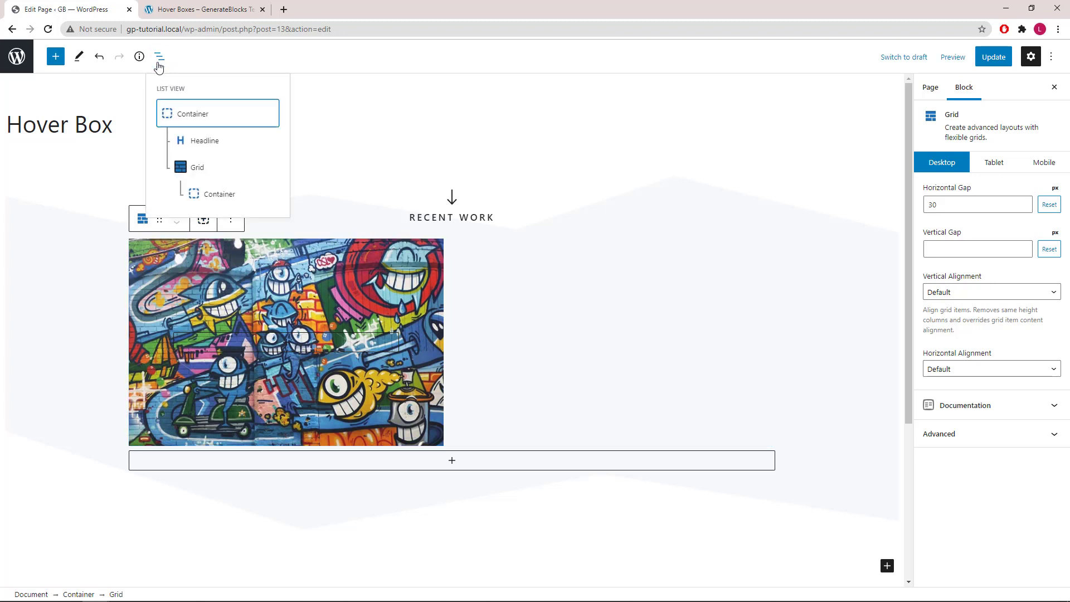
click(221, 194)
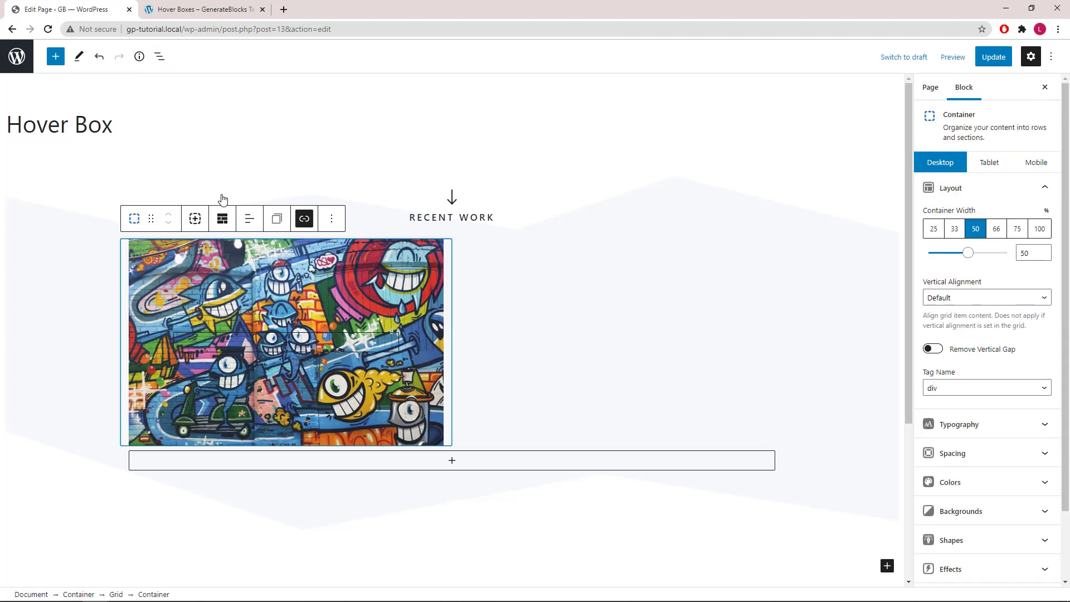
click(197, 221)
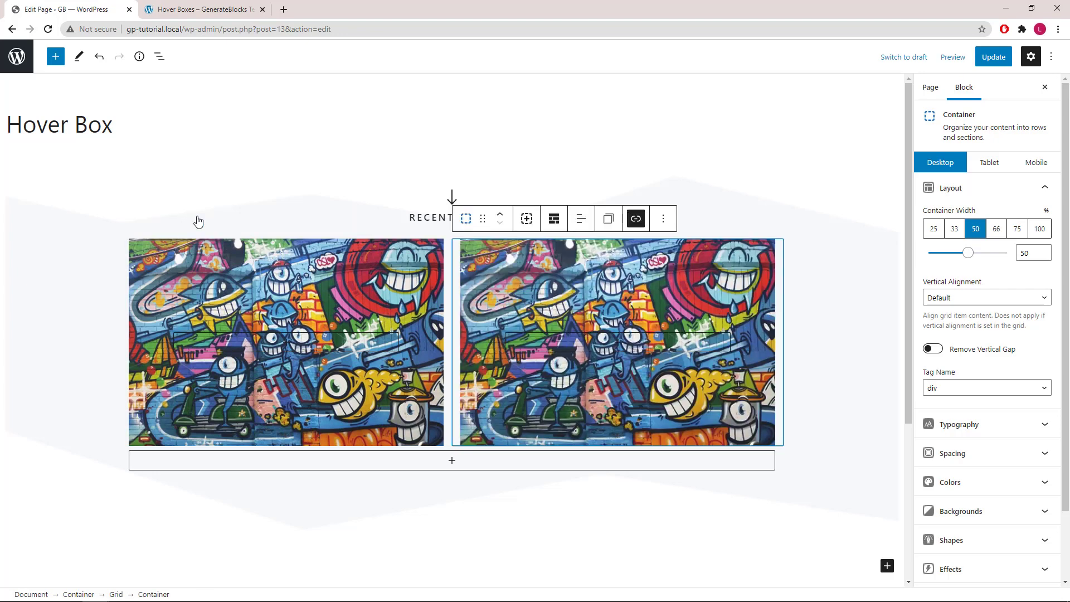
click(521, 217)
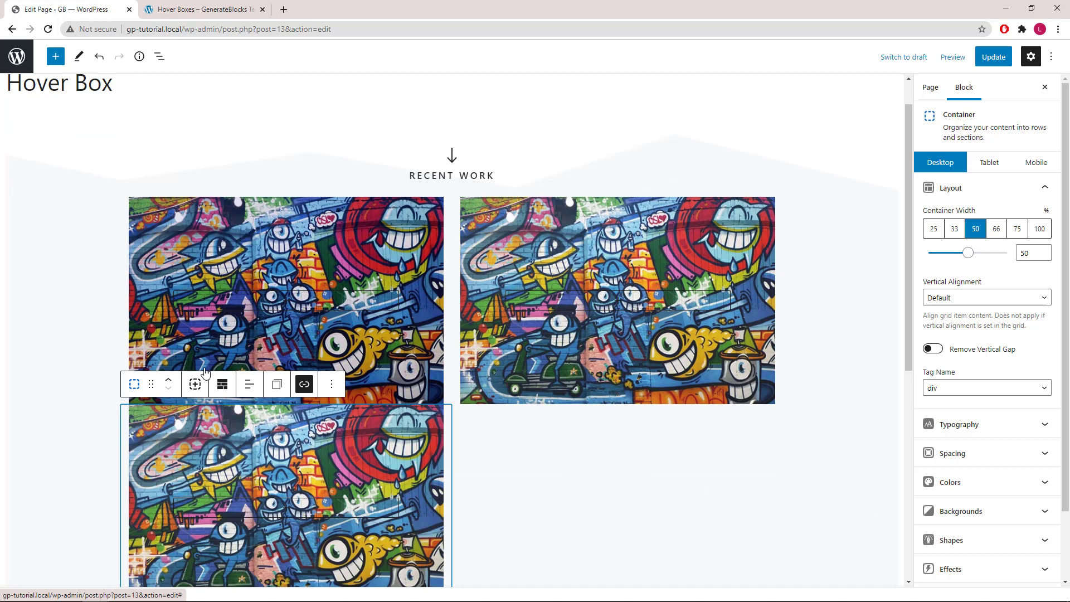
click(196, 384)
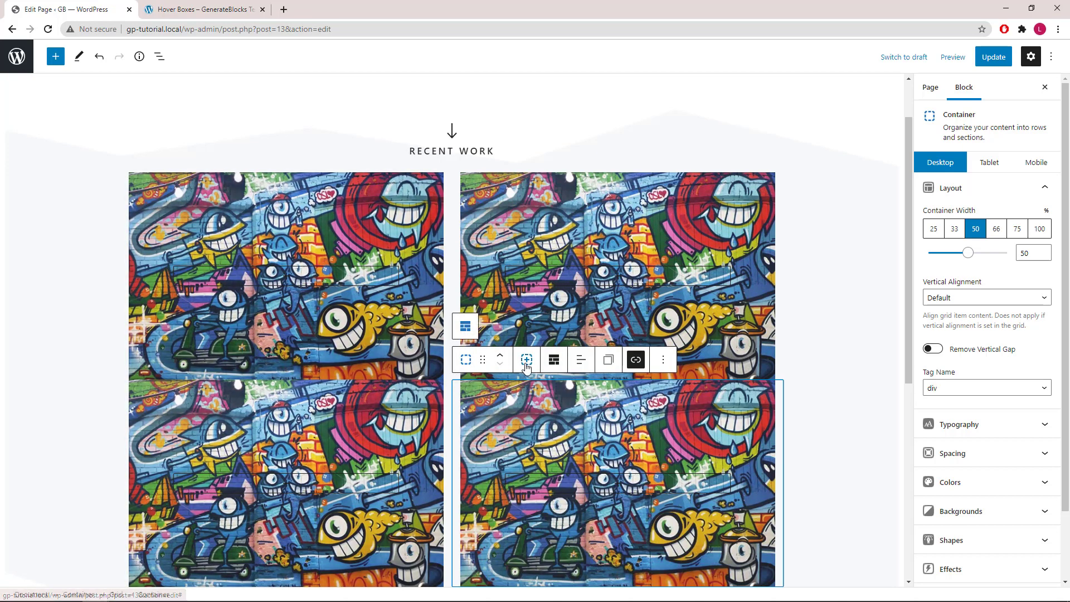
click(160, 58)
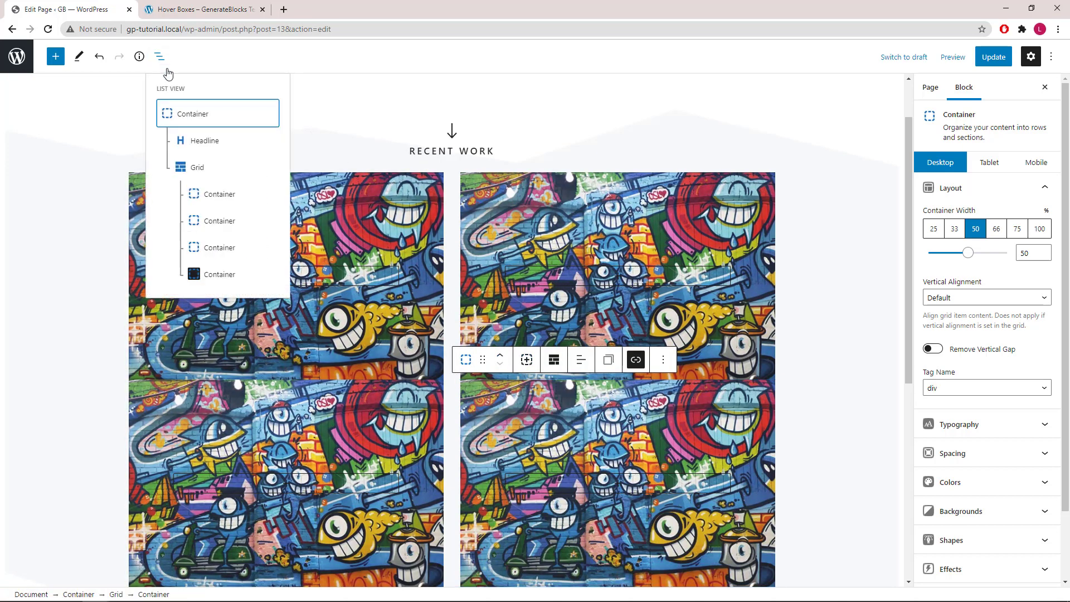
Set the grid's horizontal gap from 30 to 20 and vertical gap to 20, comparing with Hover Boxes.
click(199, 168)
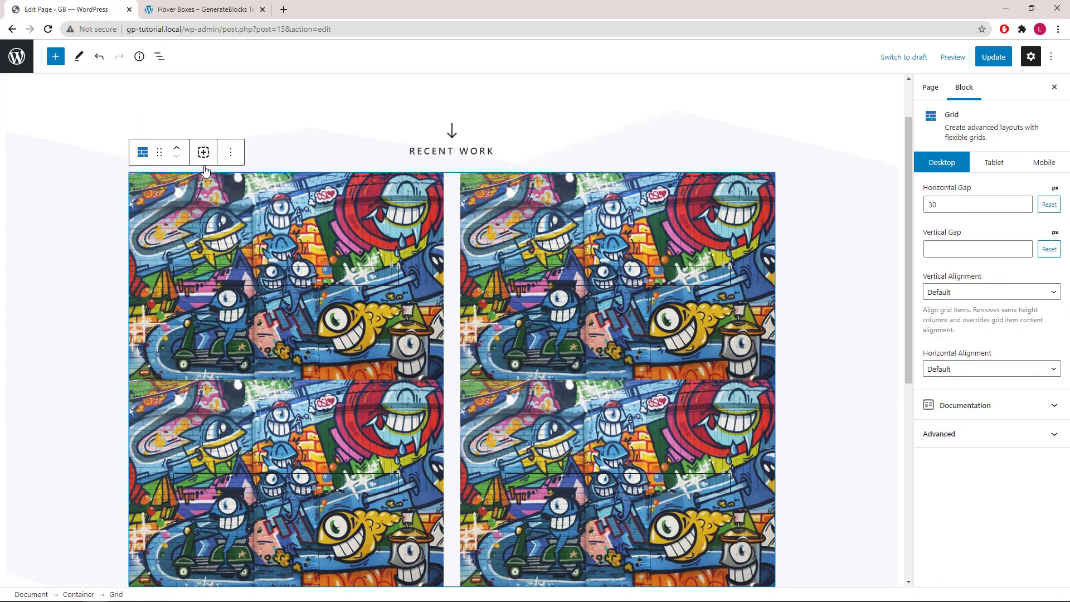
drag(945, 206, 921, 208)
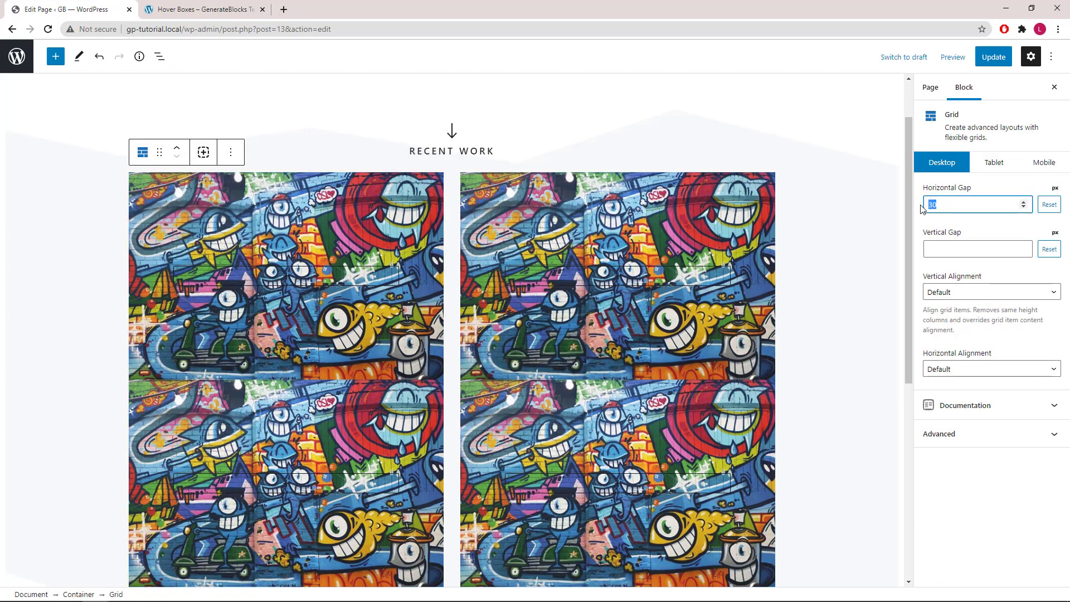
text(20)
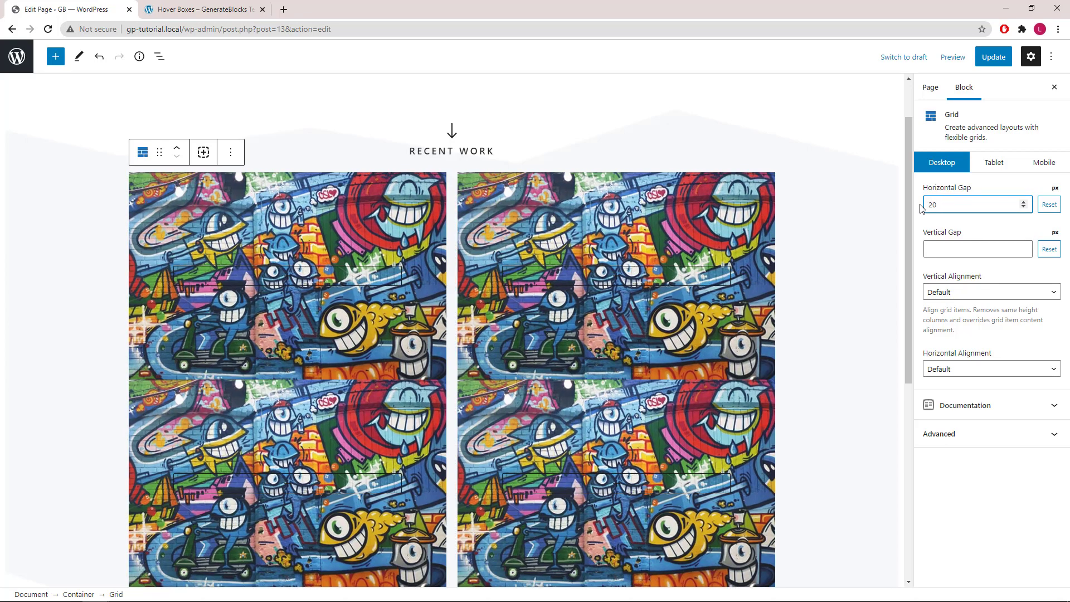
click(938, 250)
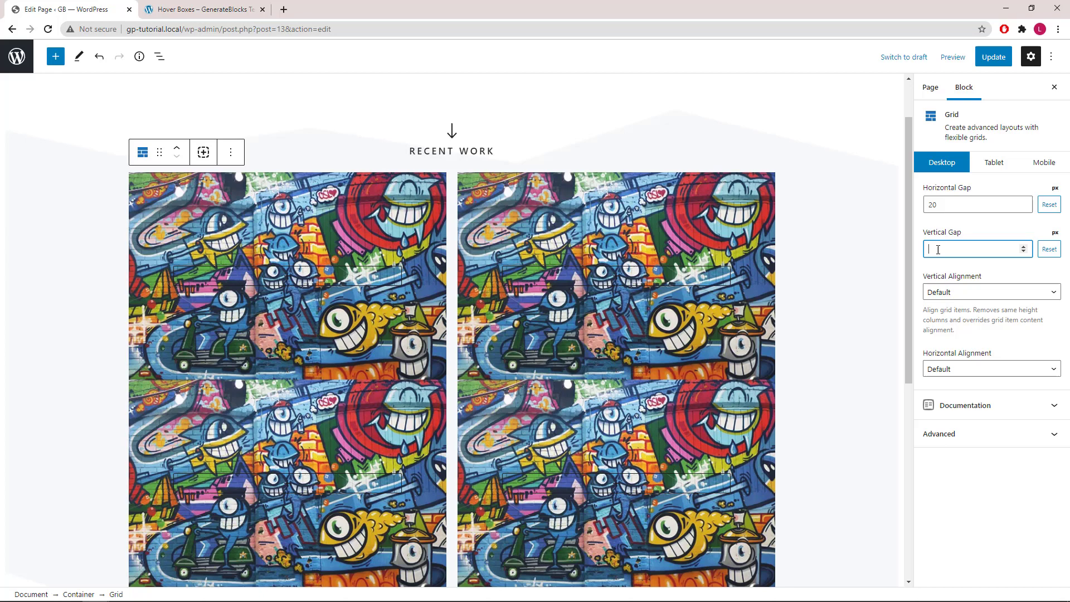
text(20)
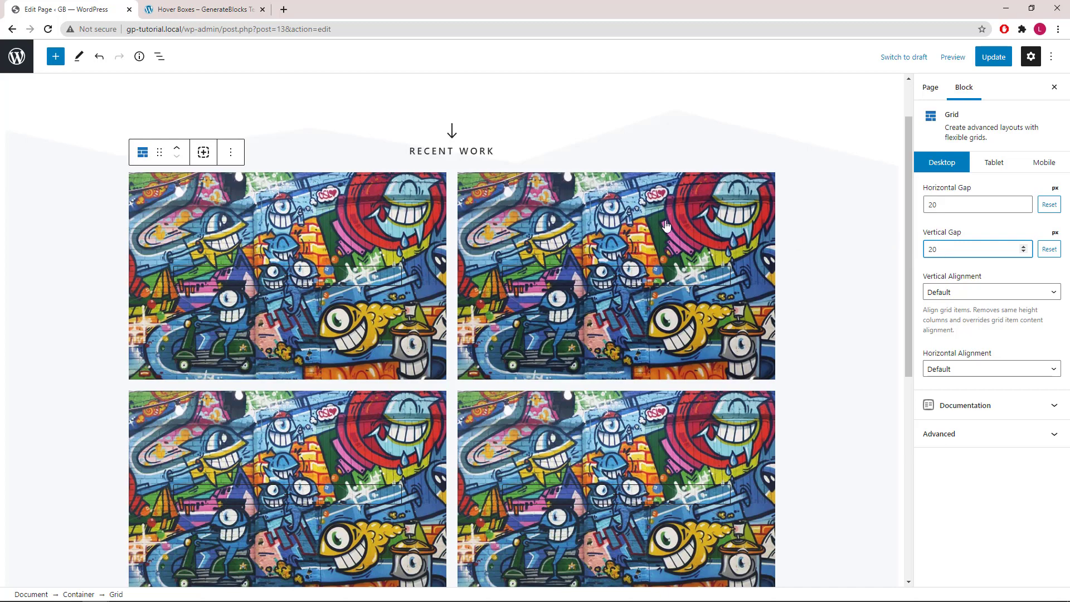
click(252, 15)
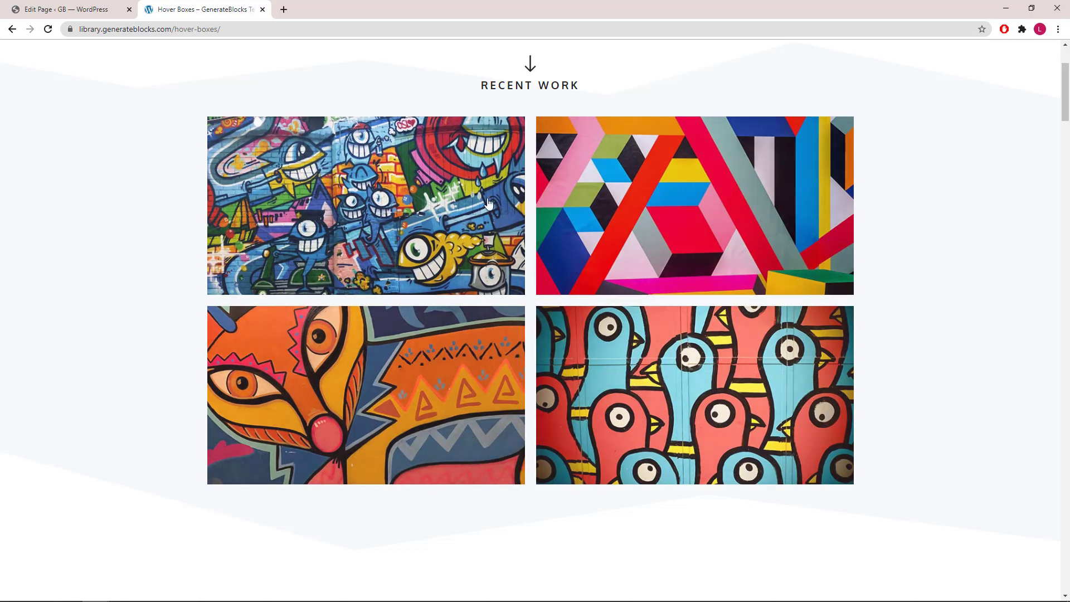
click(102, 10)
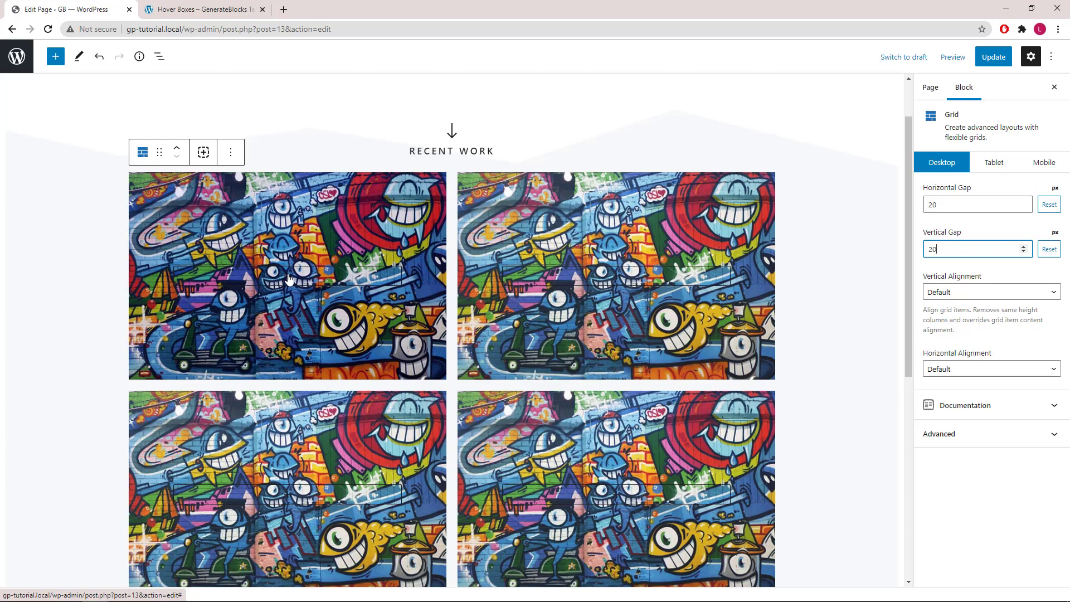
Add a Headline block in the first box with the pasted text 'Title of the art work'.
click(289, 279)
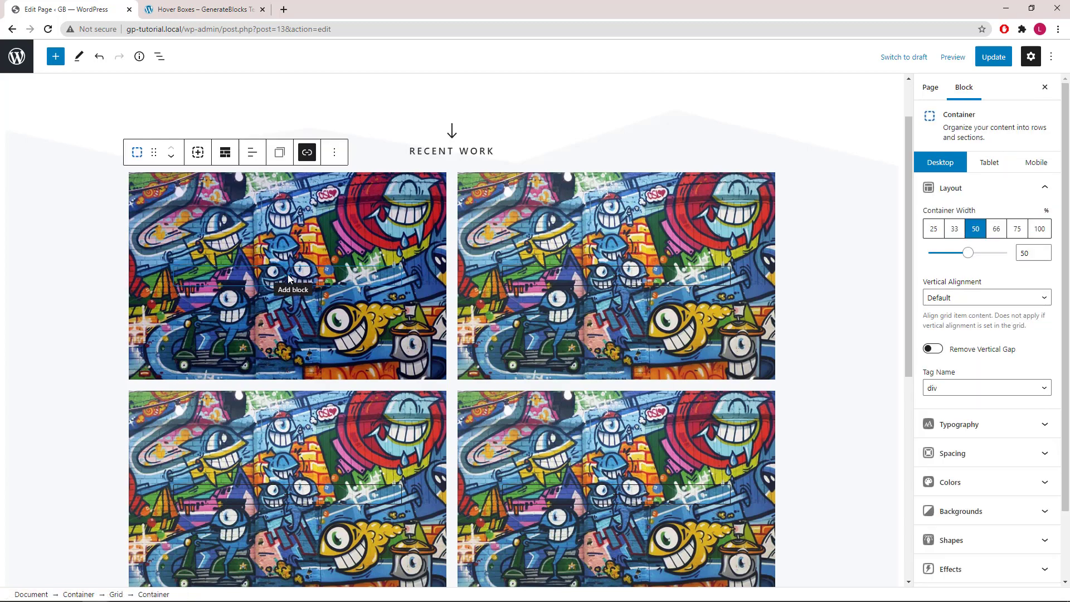
click(289, 278)
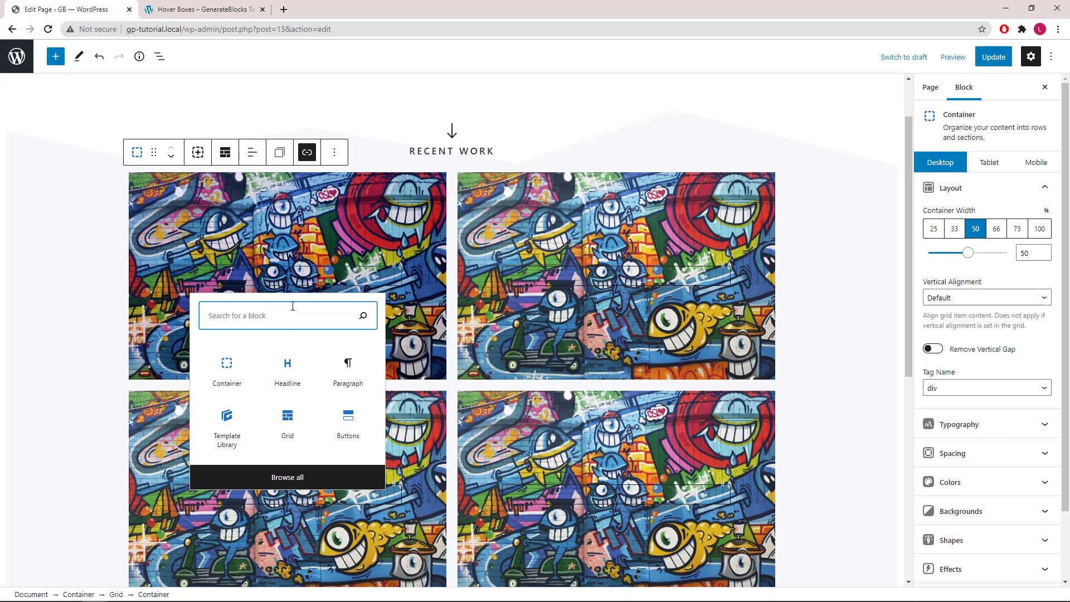
click(287, 370)
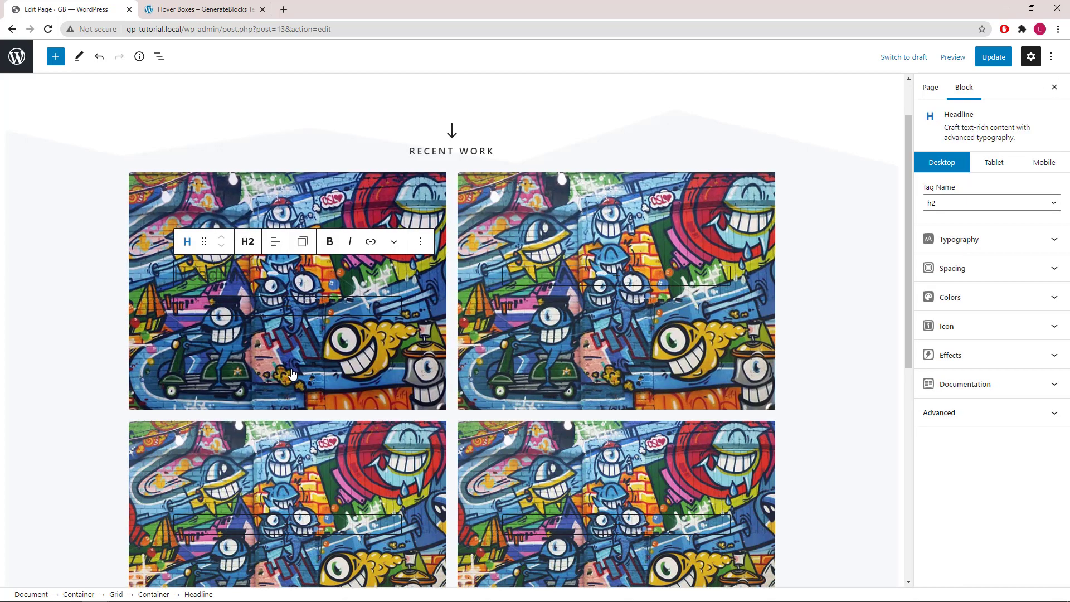
right_click(225, 276)
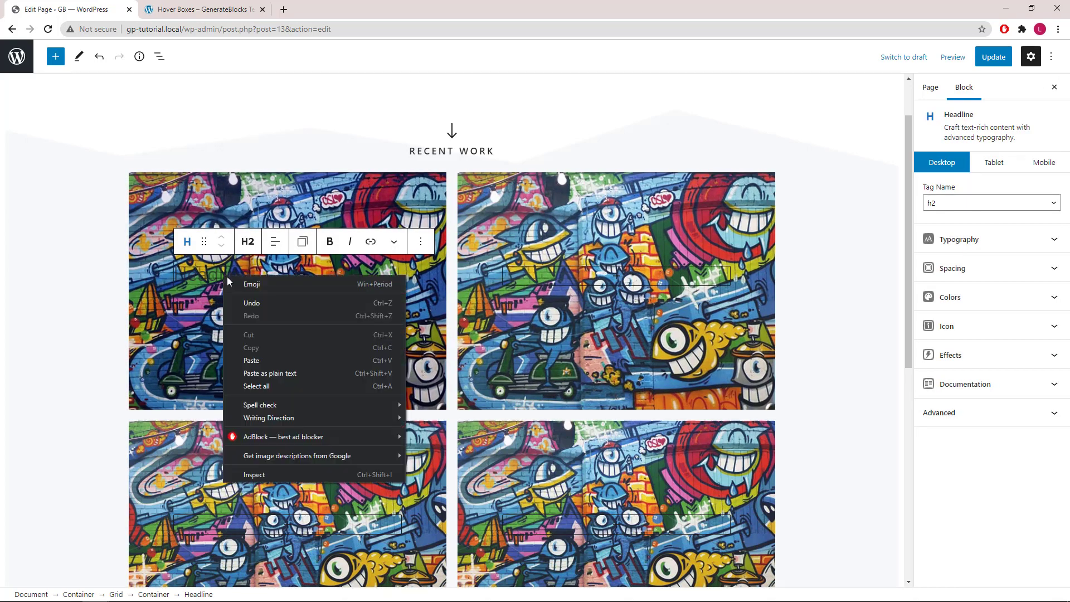
click(263, 359)
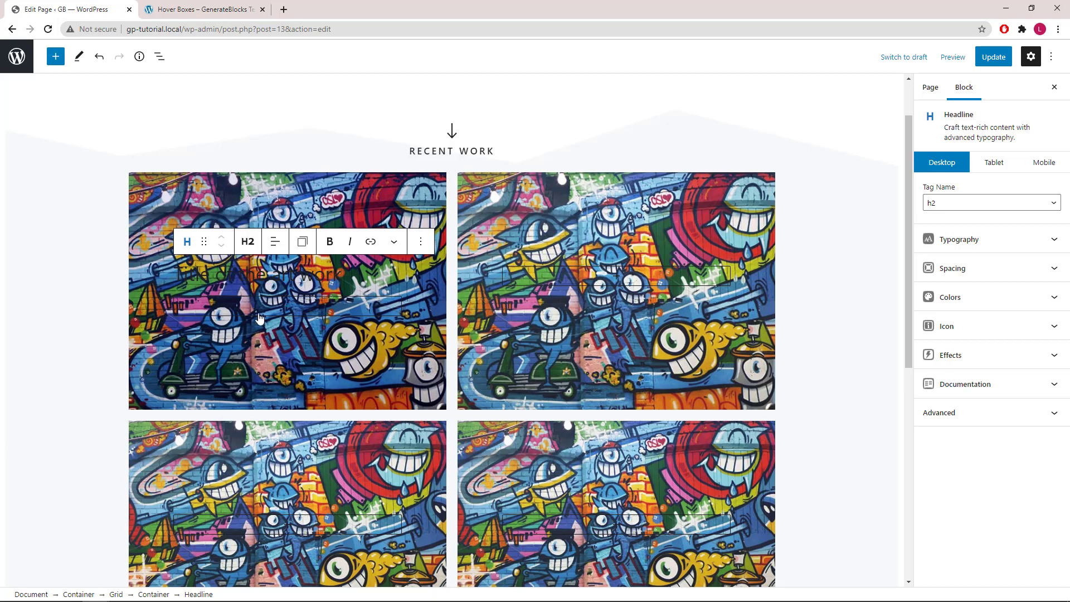
Give the headline a translucent black background and white text colour.
click(1001, 303)
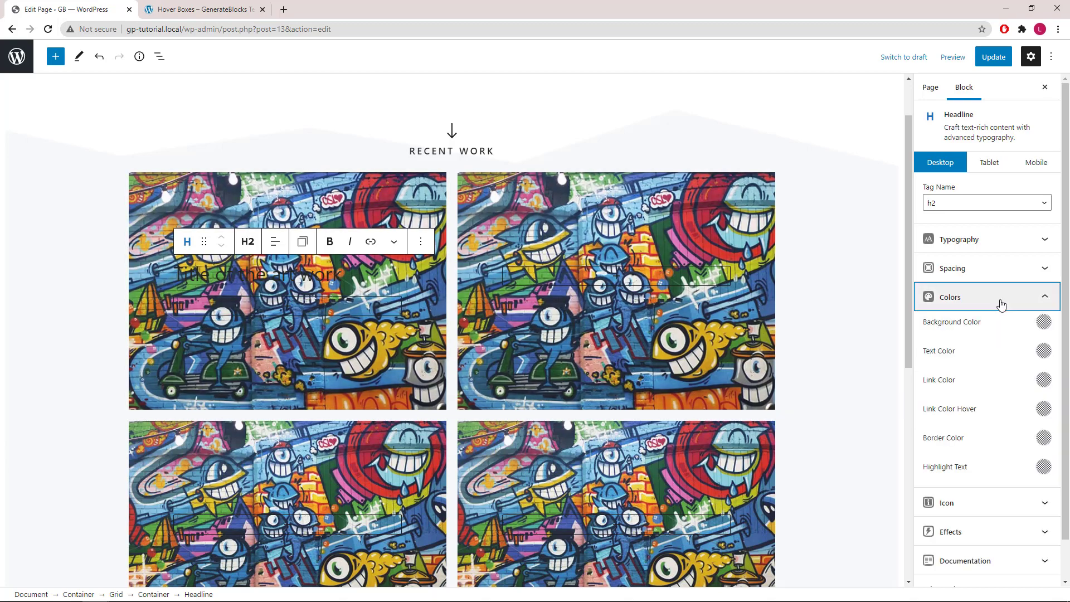
click(1043, 328)
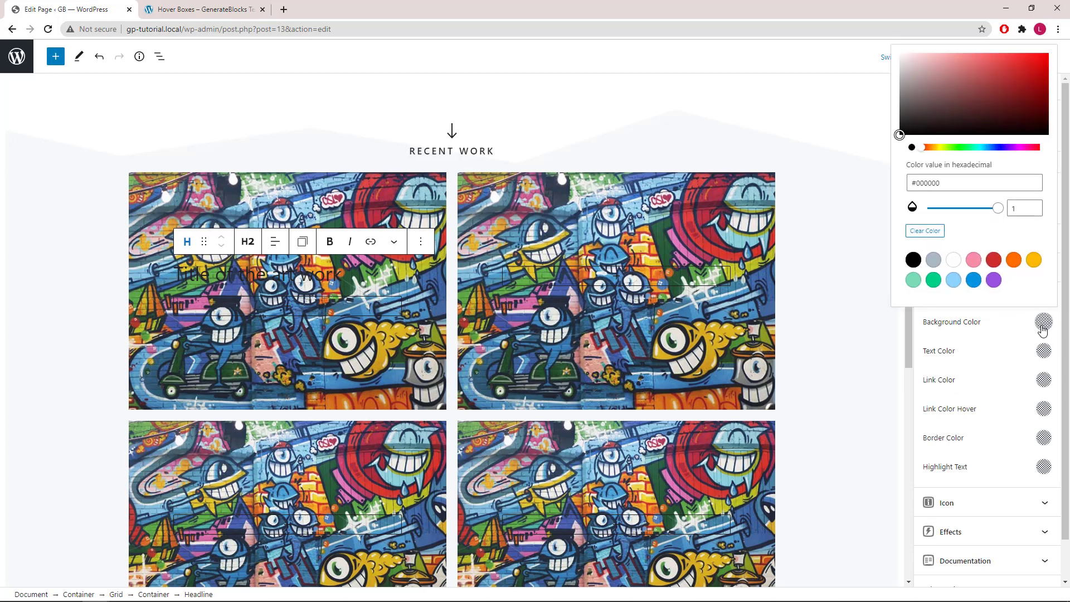
click(915, 261)
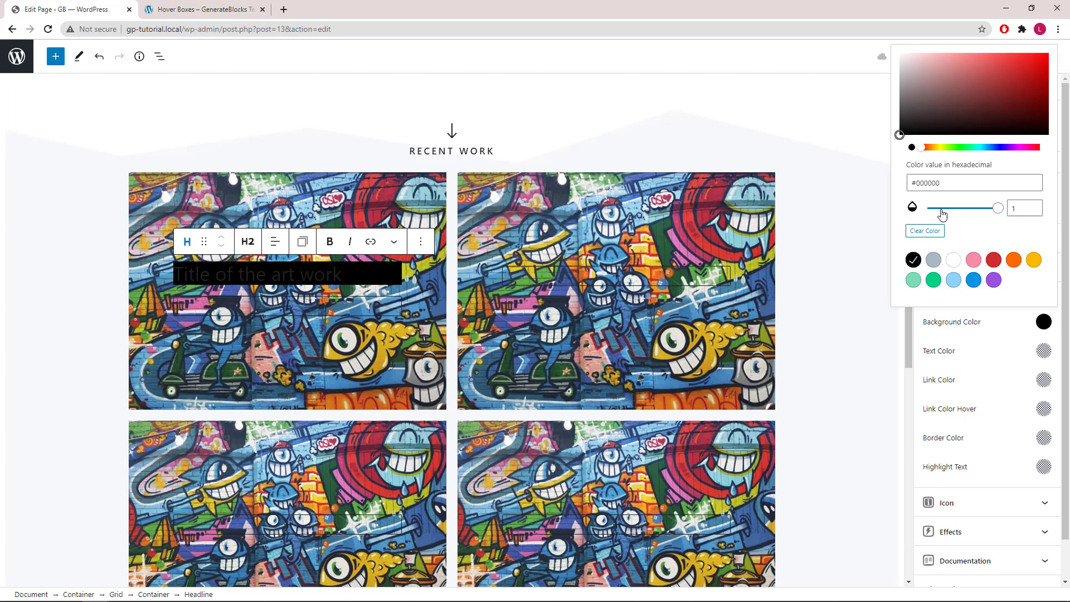
drag(998, 209, 947, 212)
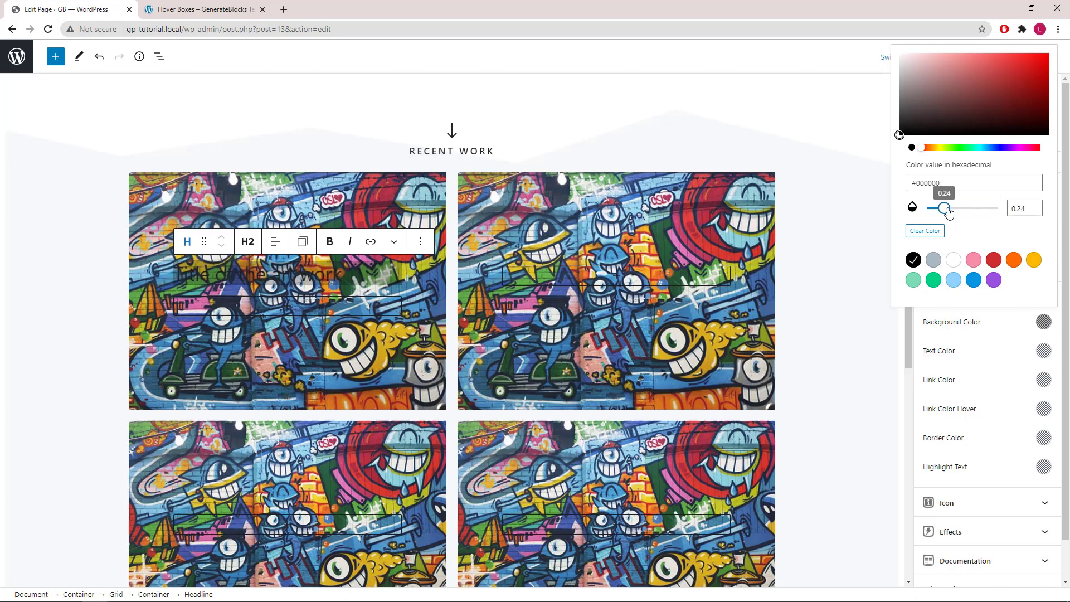
click(1043, 350)
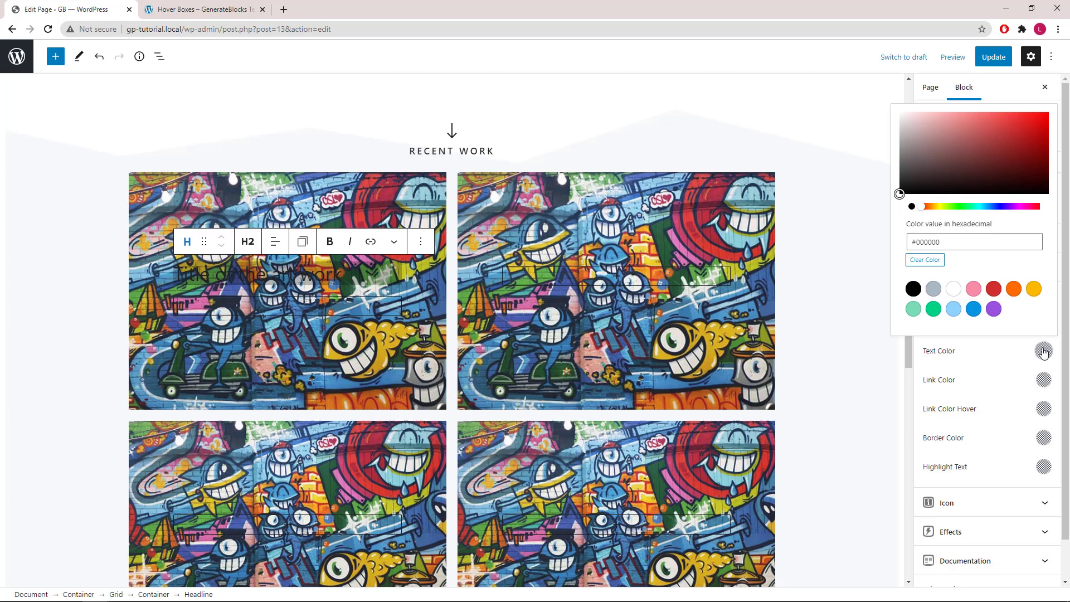
click(955, 290)
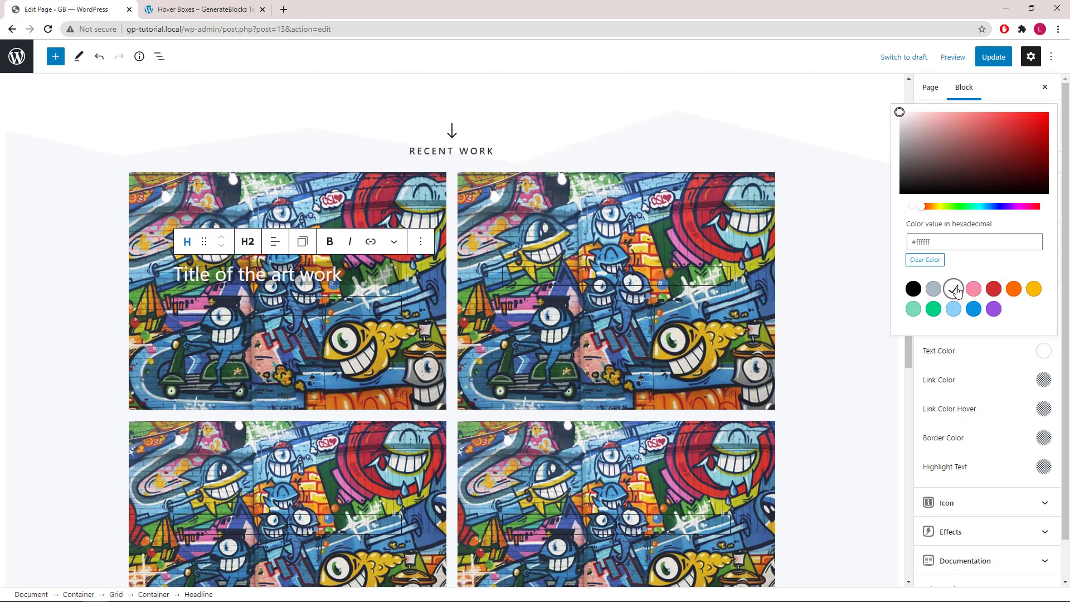
click(1044, 352)
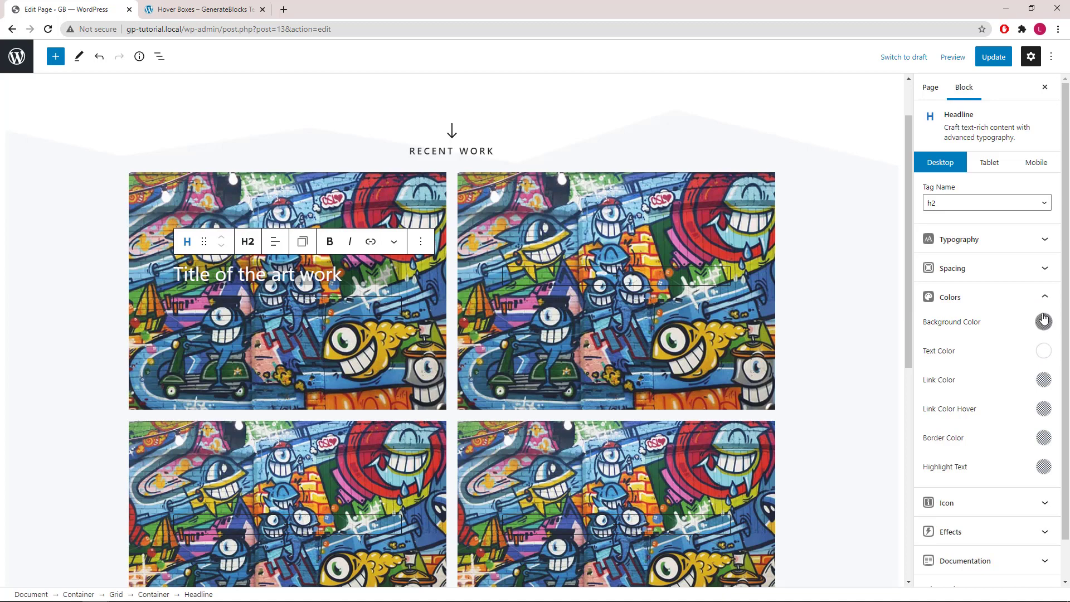
click(1044, 239)
click(1045, 345)
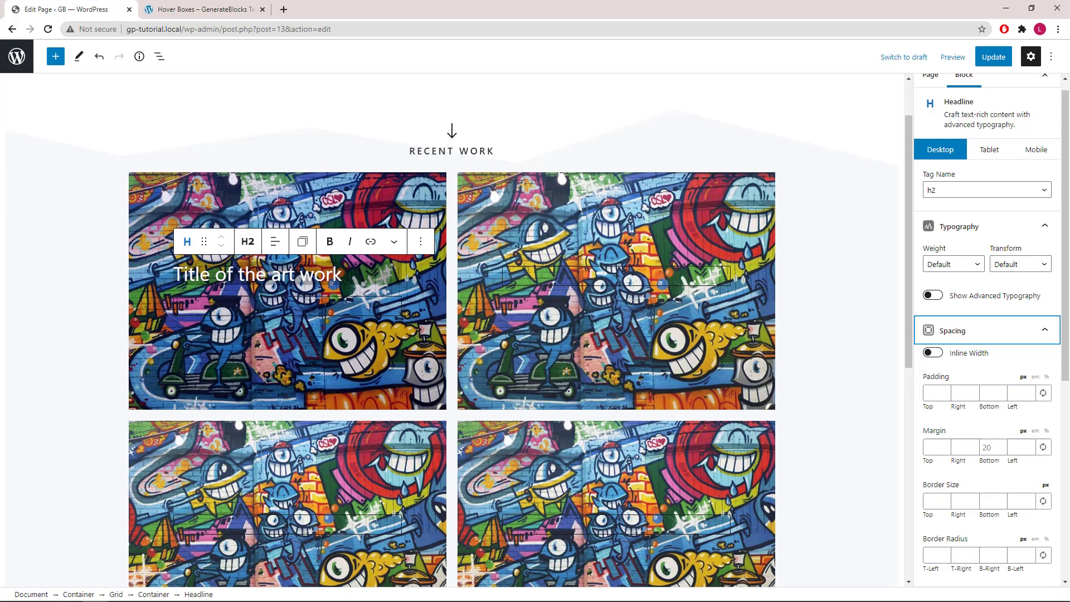
Switch on Inline Width for the 'Title of the art work' headline and collapse its panels.
click(933, 354)
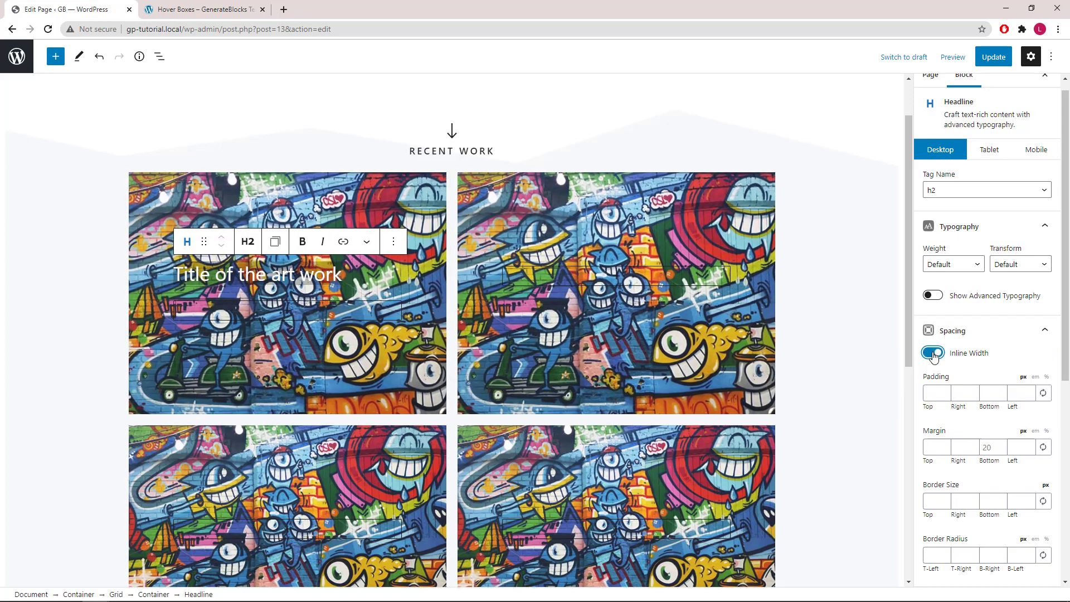
click(1046, 333)
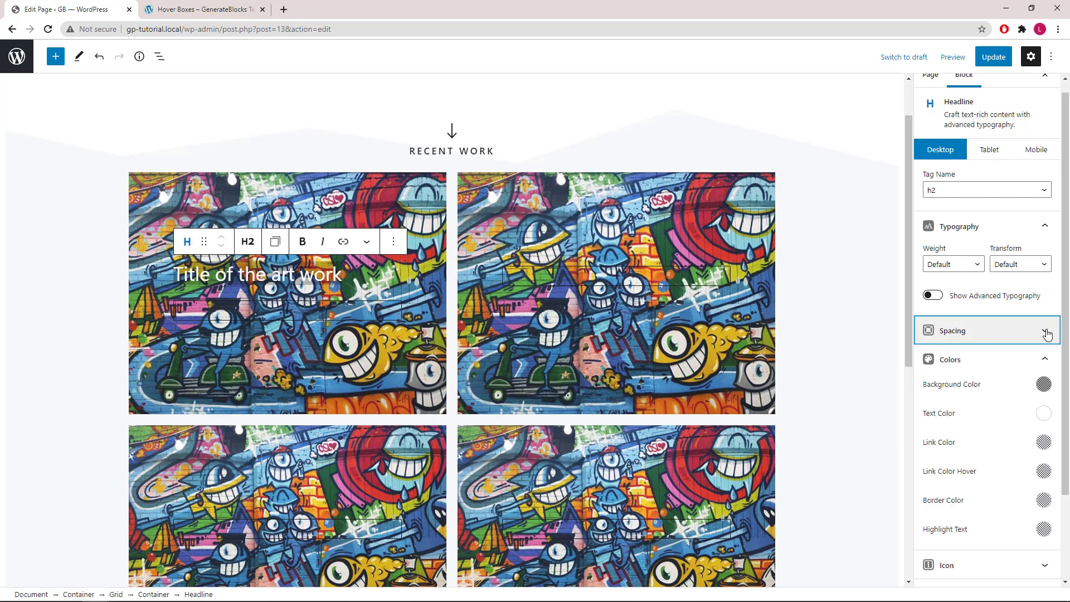
click(1046, 229)
click(1045, 283)
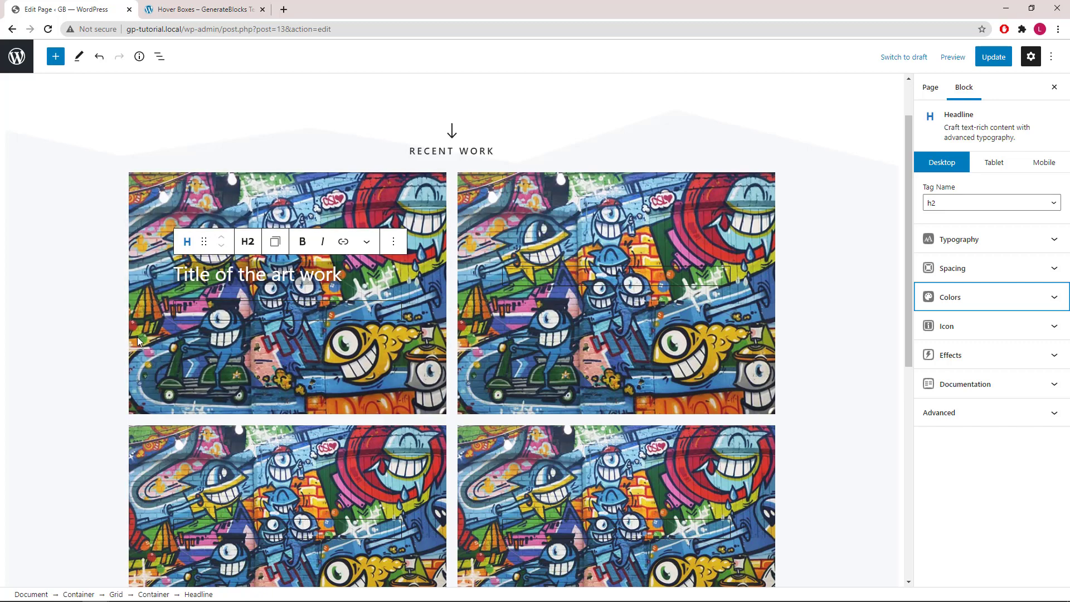
Turn on the Transform effect for the first headline's Container and add one transform entry.
click(158, 58)
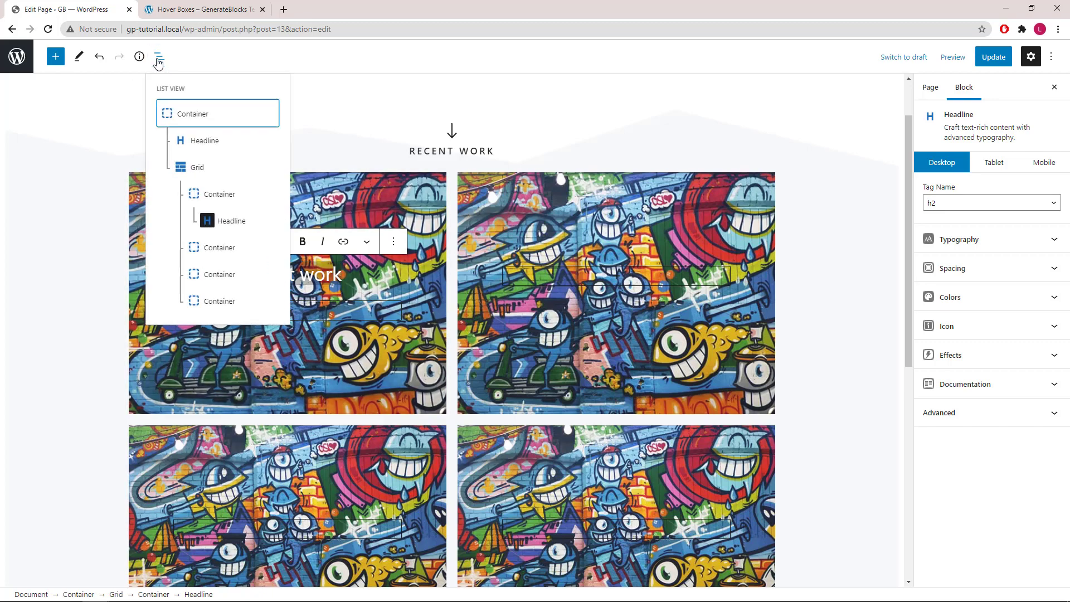
click(233, 200)
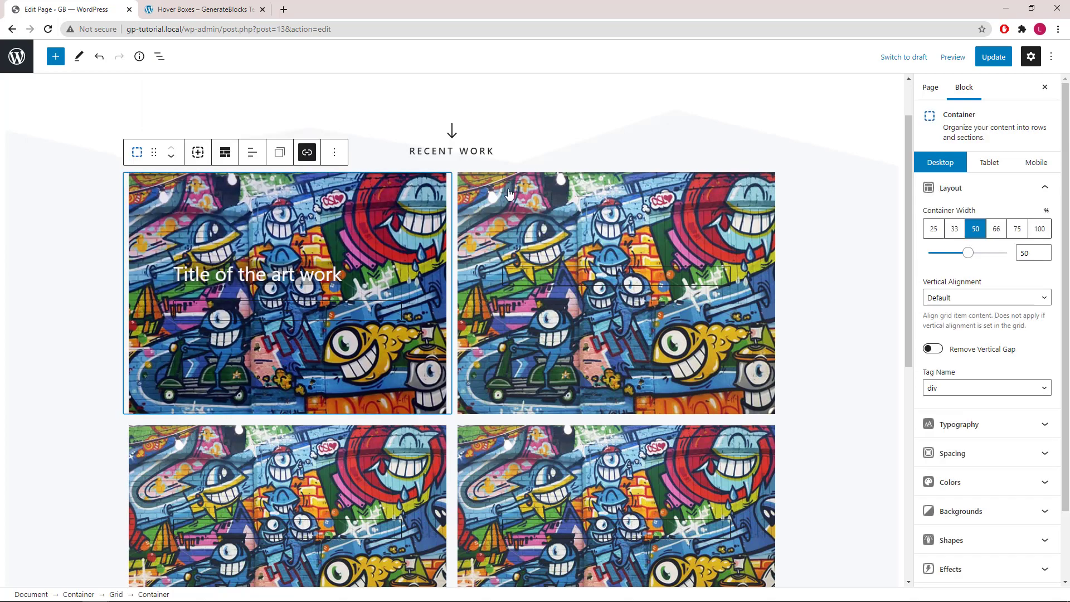
drag(1066, 276, 1066, 343)
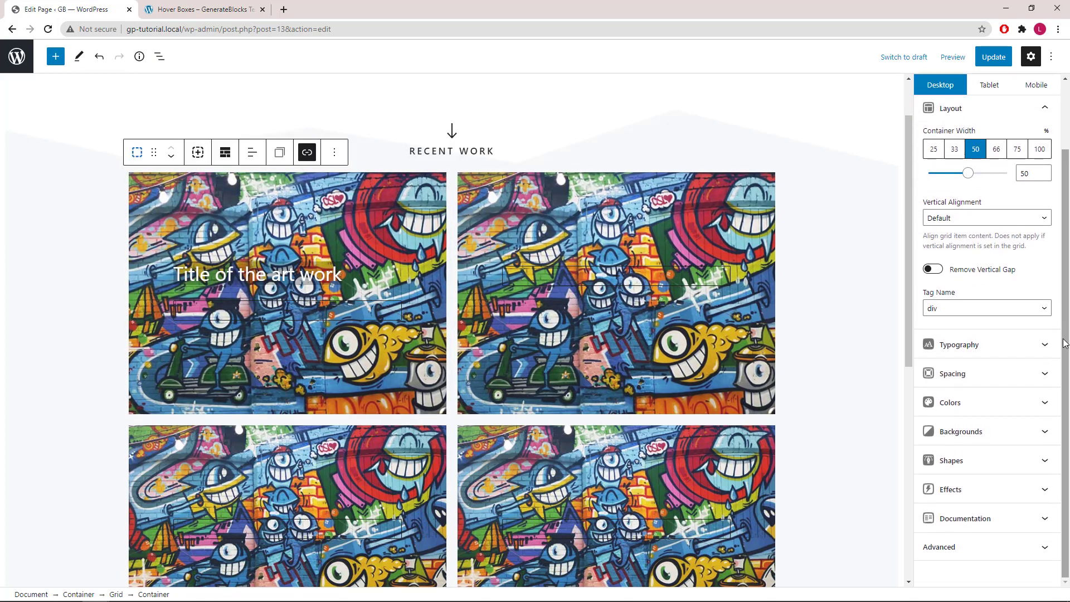
click(1047, 494)
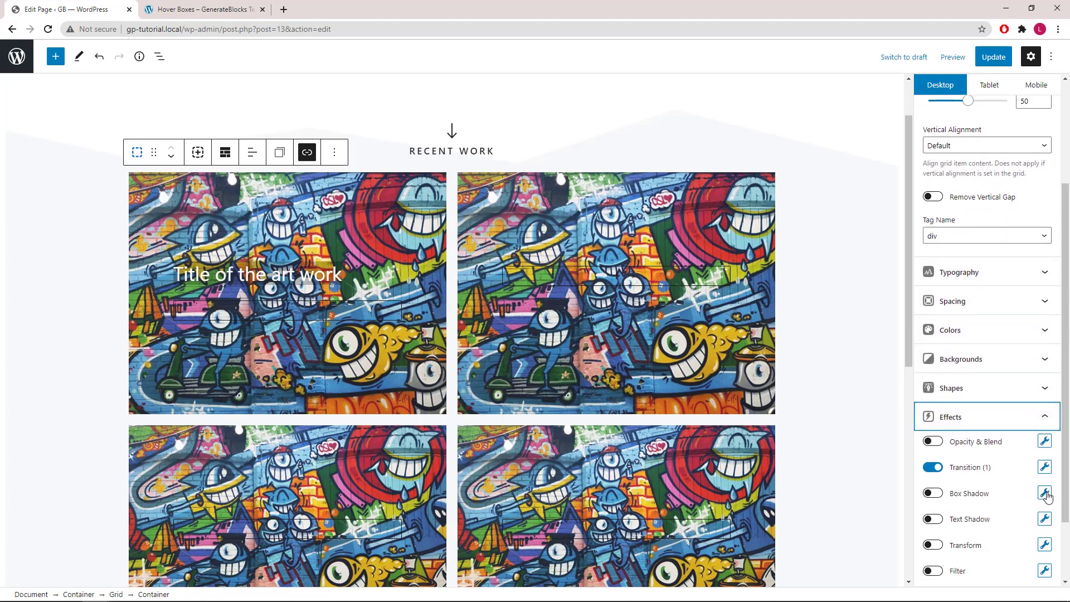
click(934, 546)
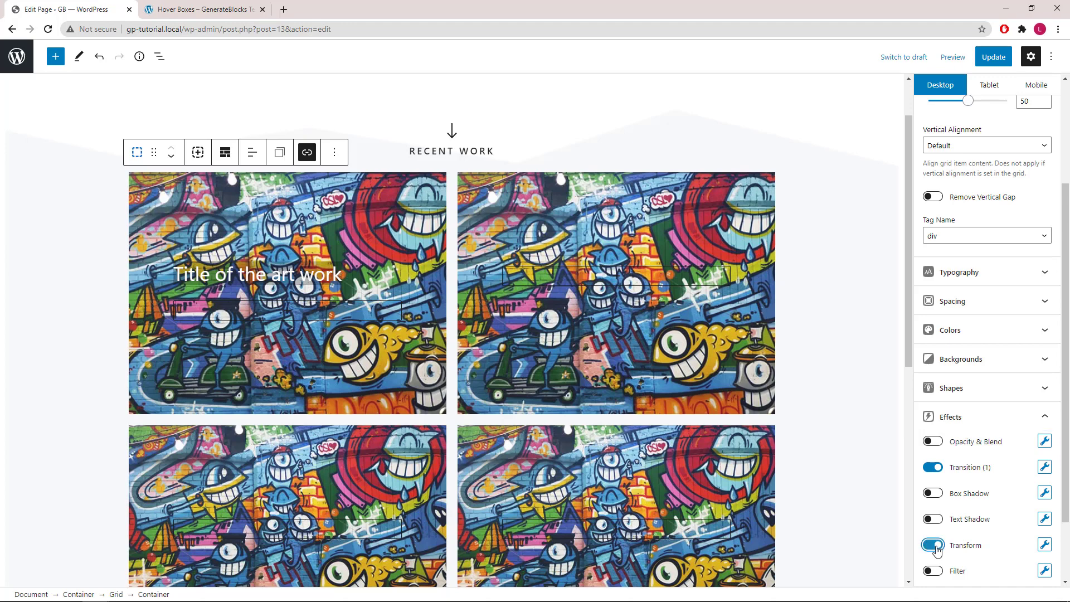
click(1045, 546)
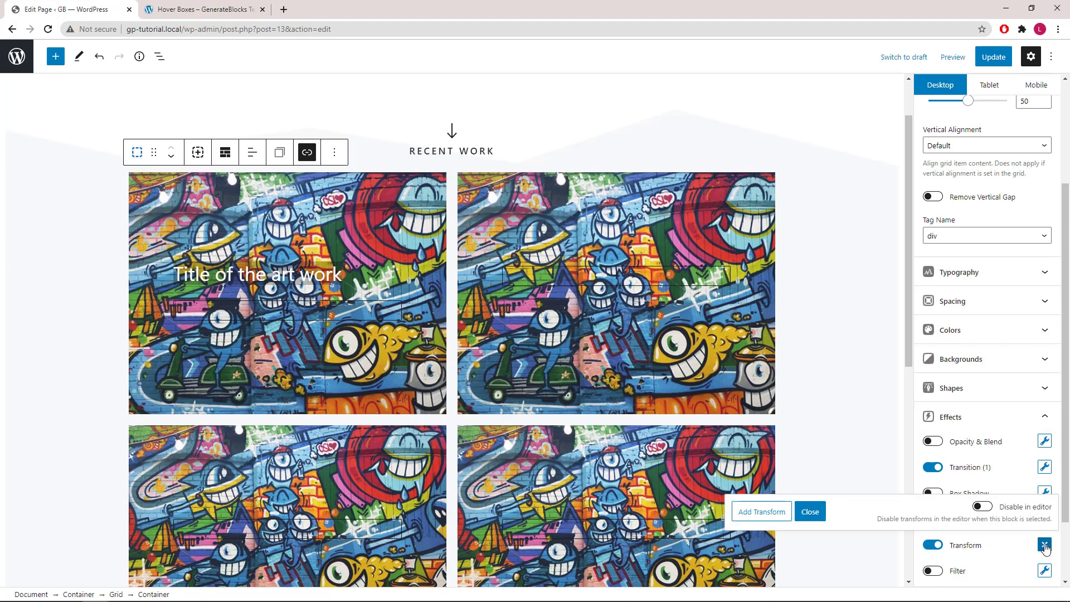
click(771, 512)
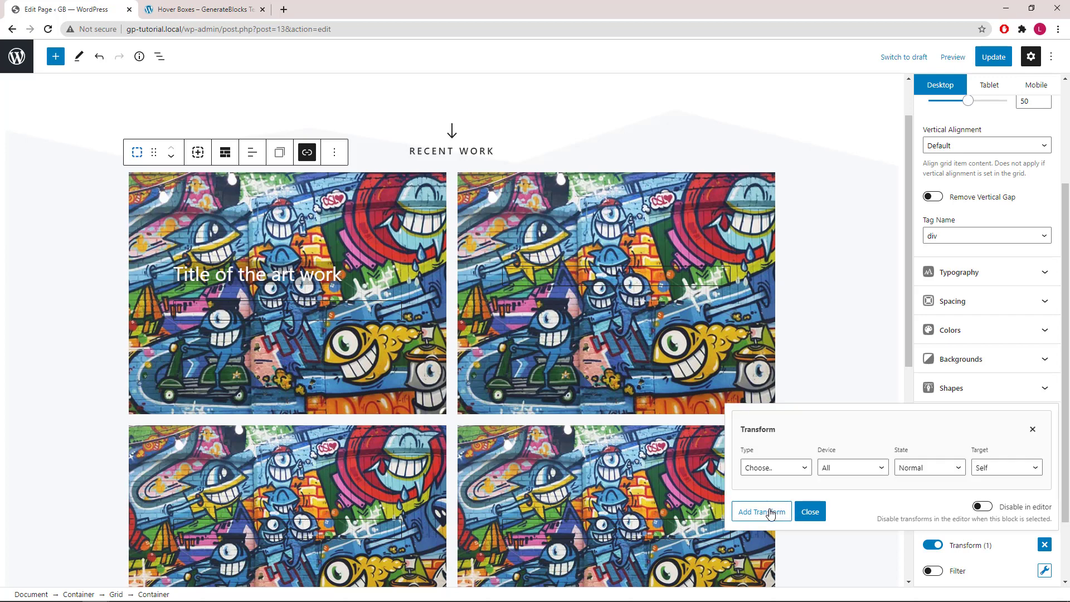
Make the transform a hover-state Translate targeting the custom selector .gb-headline.
click(777, 474)
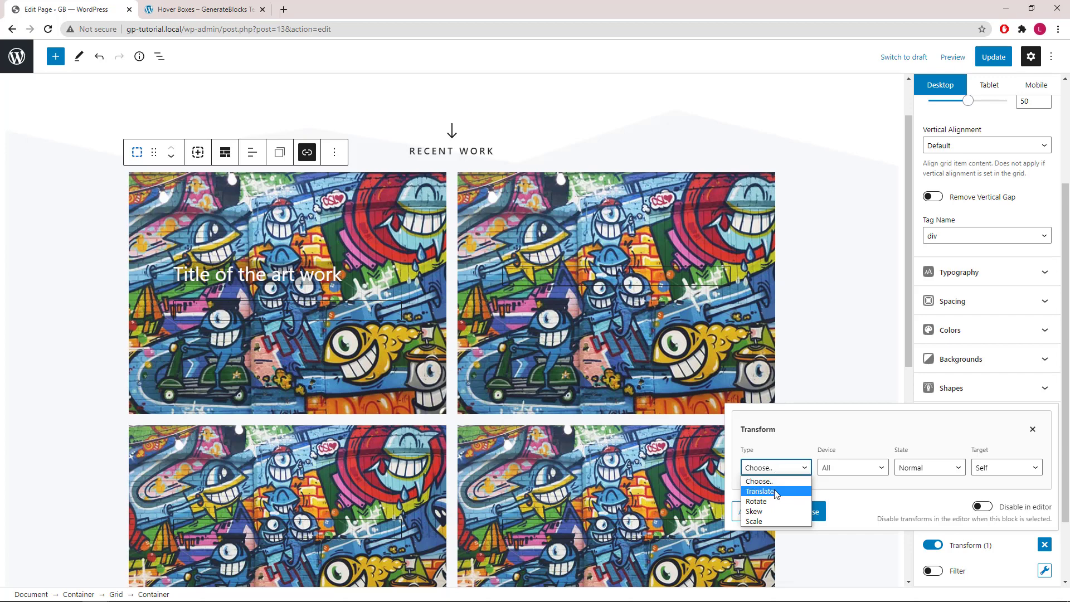
click(776, 492)
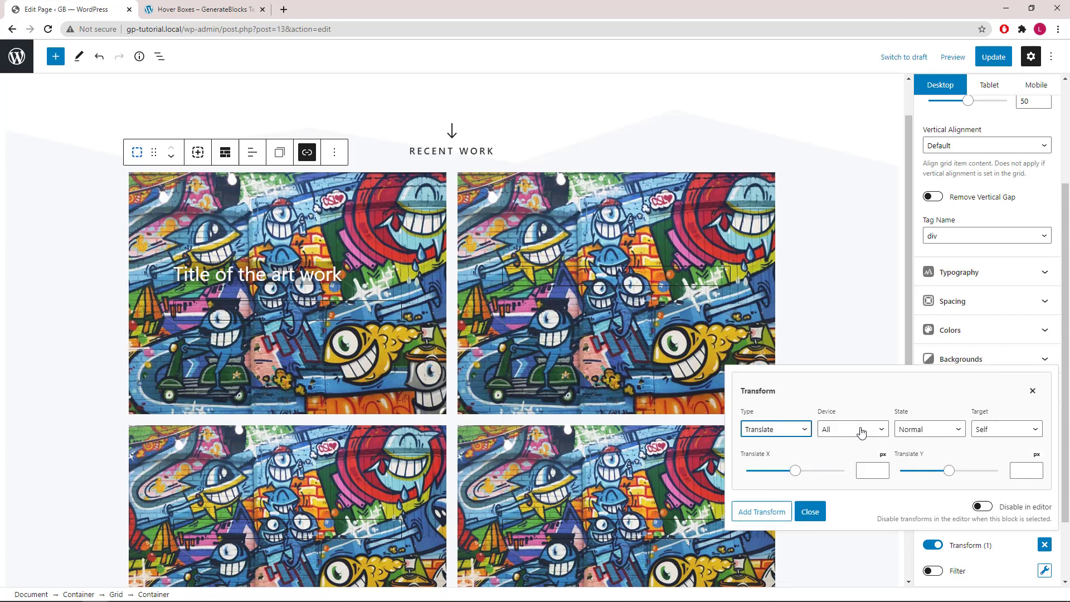
click(939, 435)
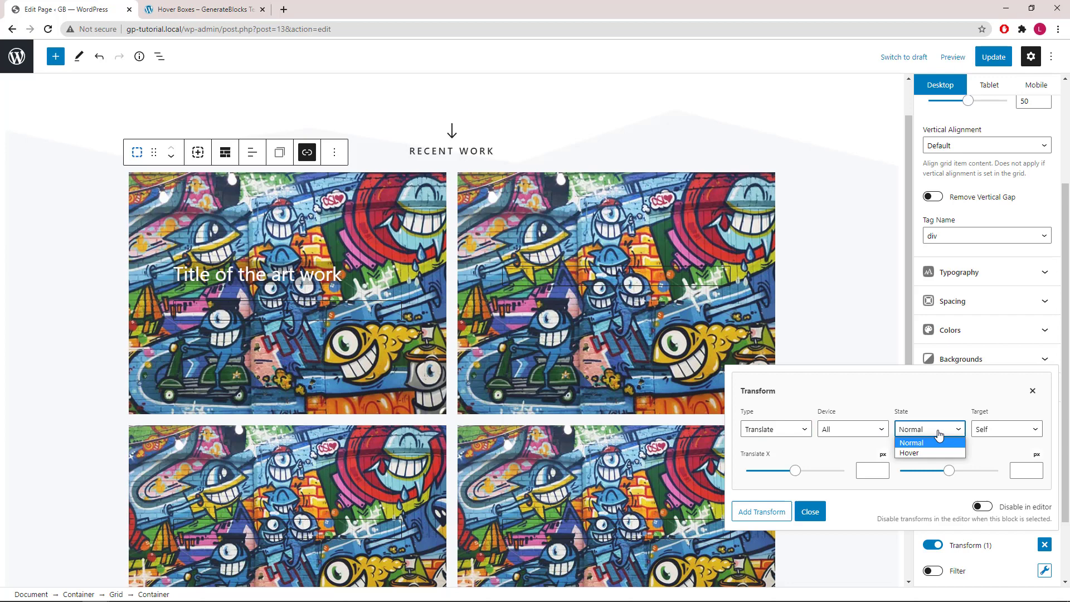
click(934, 451)
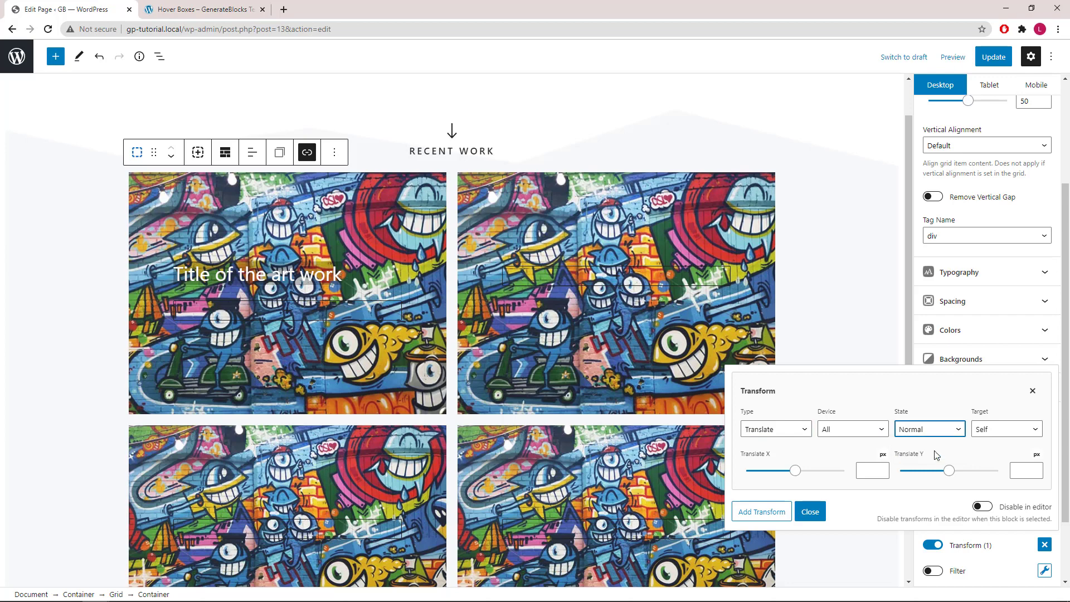
click(1015, 433)
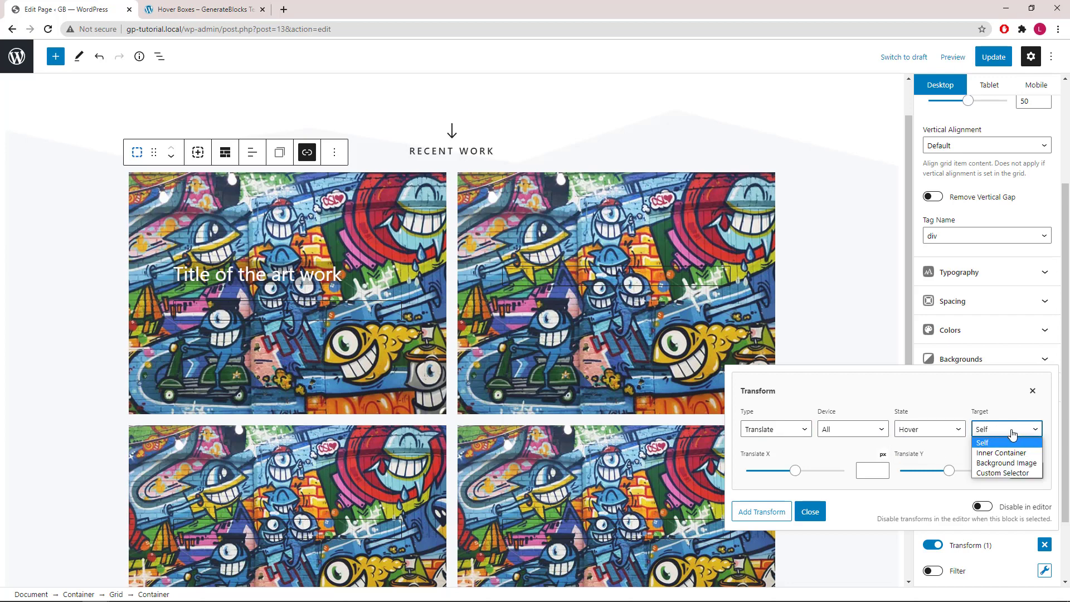
click(990, 473)
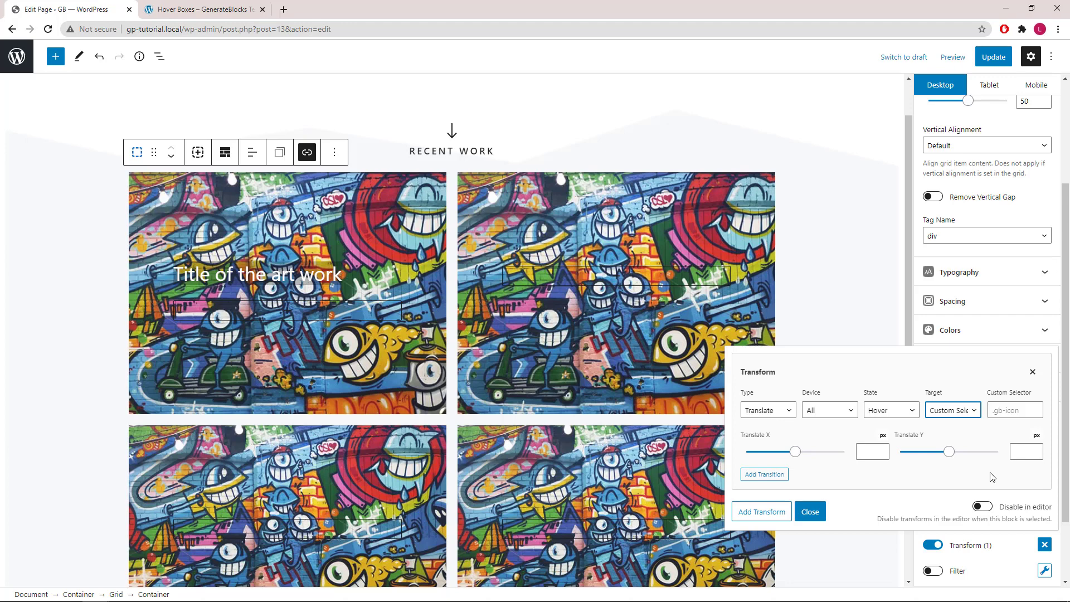
click(999, 413)
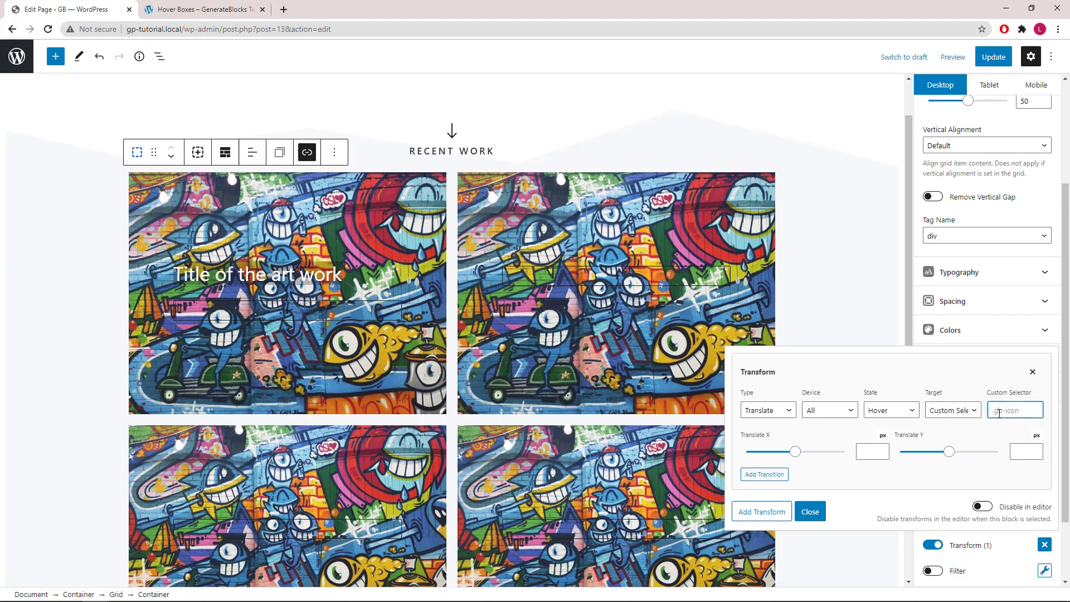
right_click(999, 414)
click(945, 292)
Set Translate X and Translate Y to 100 each.
click(867, 451)
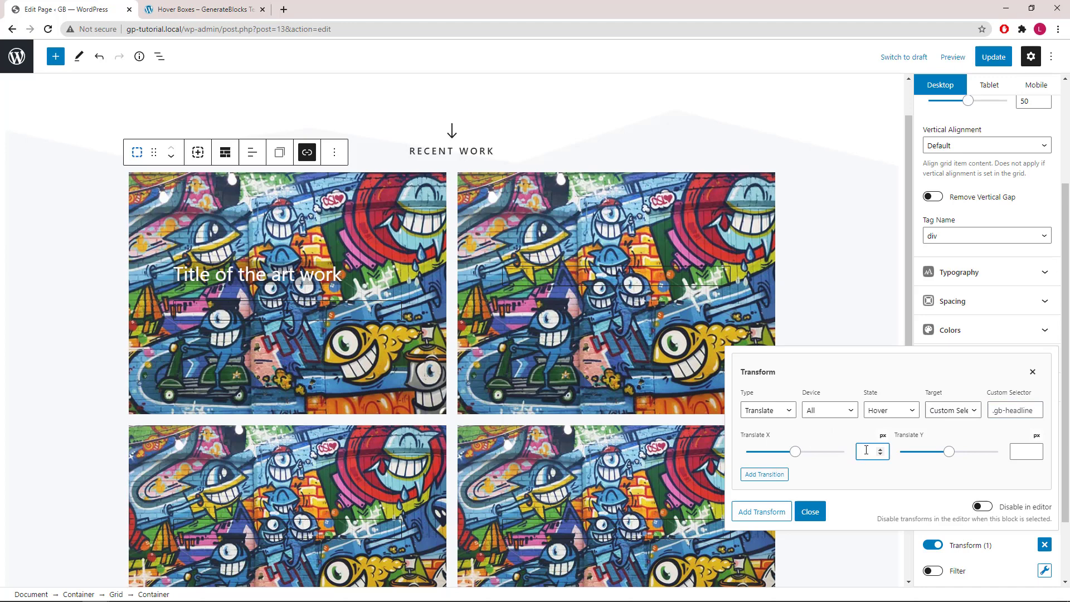
text(100)
click(1016, 451)
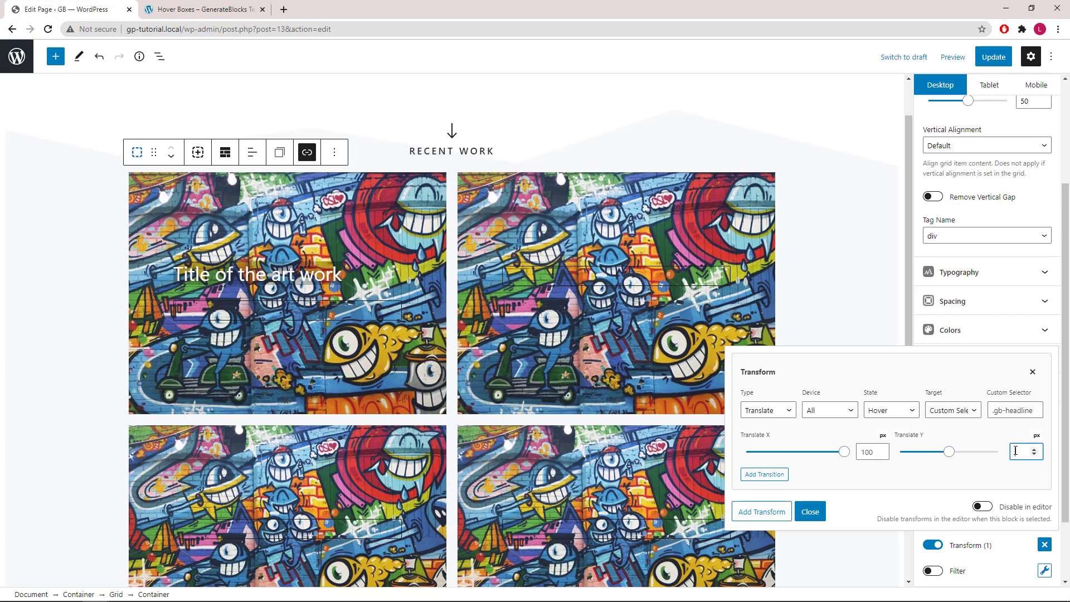
text(100)
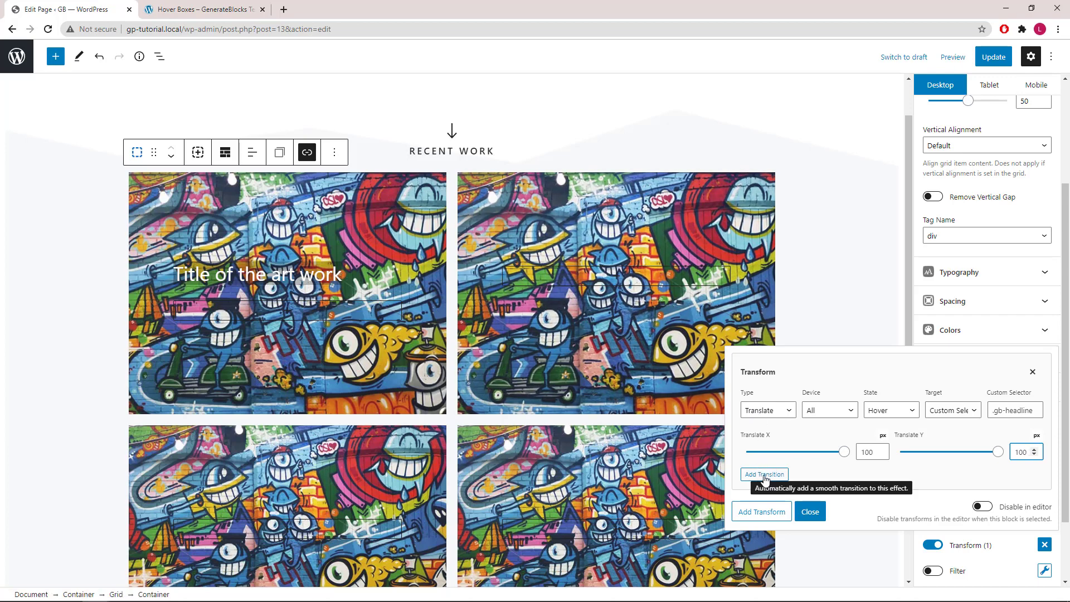
Add a transition to the hover translate and close the Transform settings.
click(765, 475)
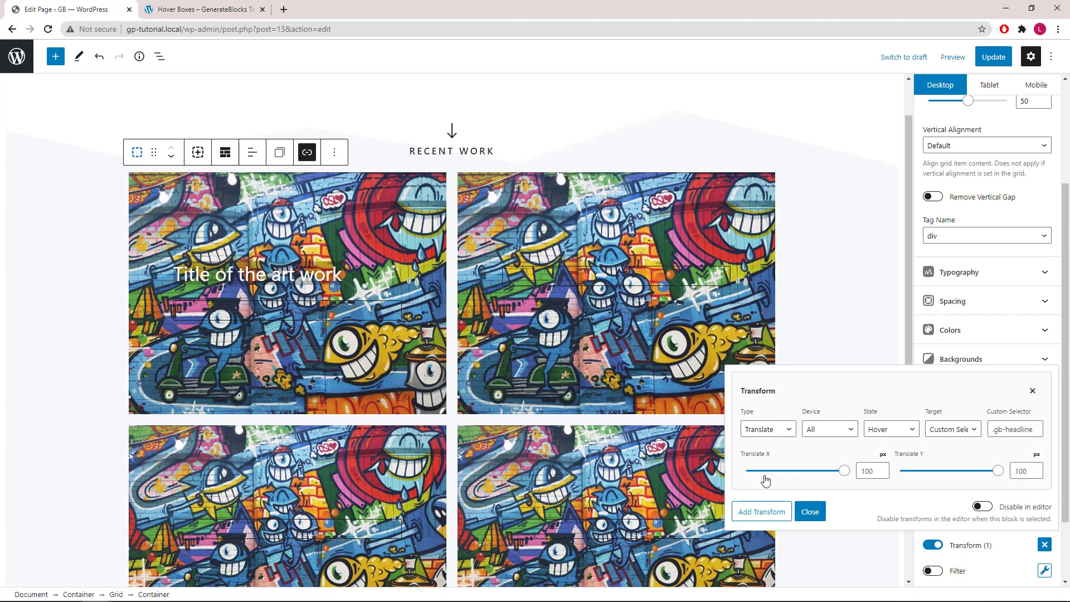
click(811, 512)
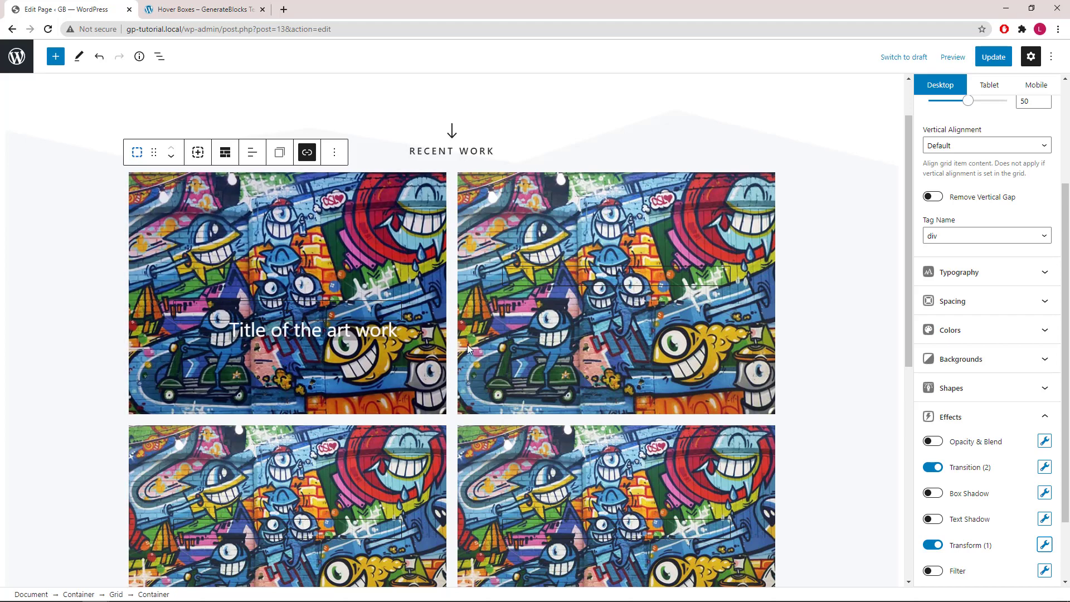
drag(908, 310, 908, 332)
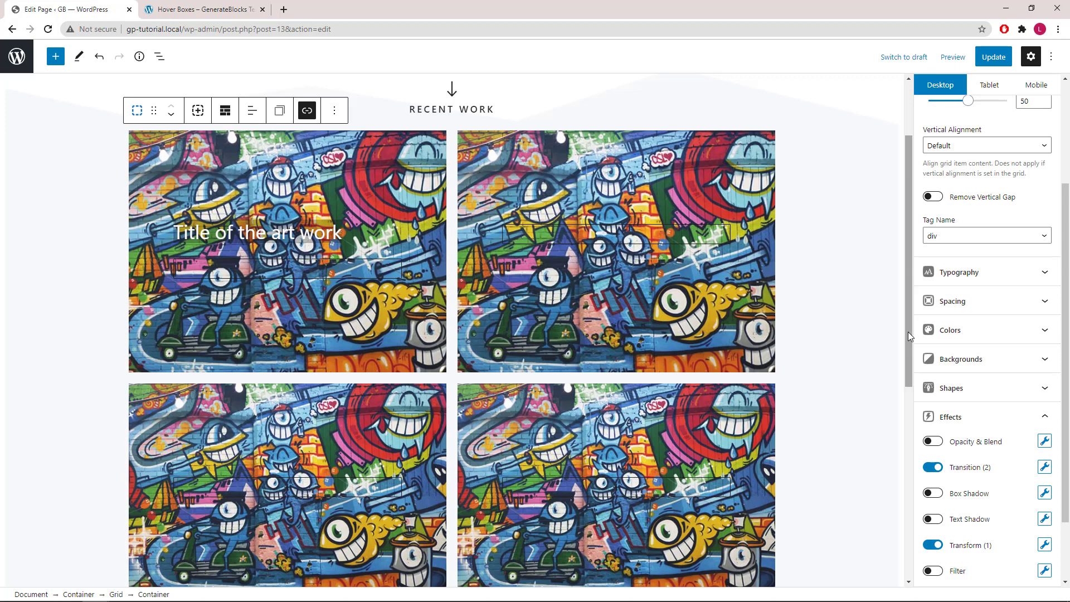